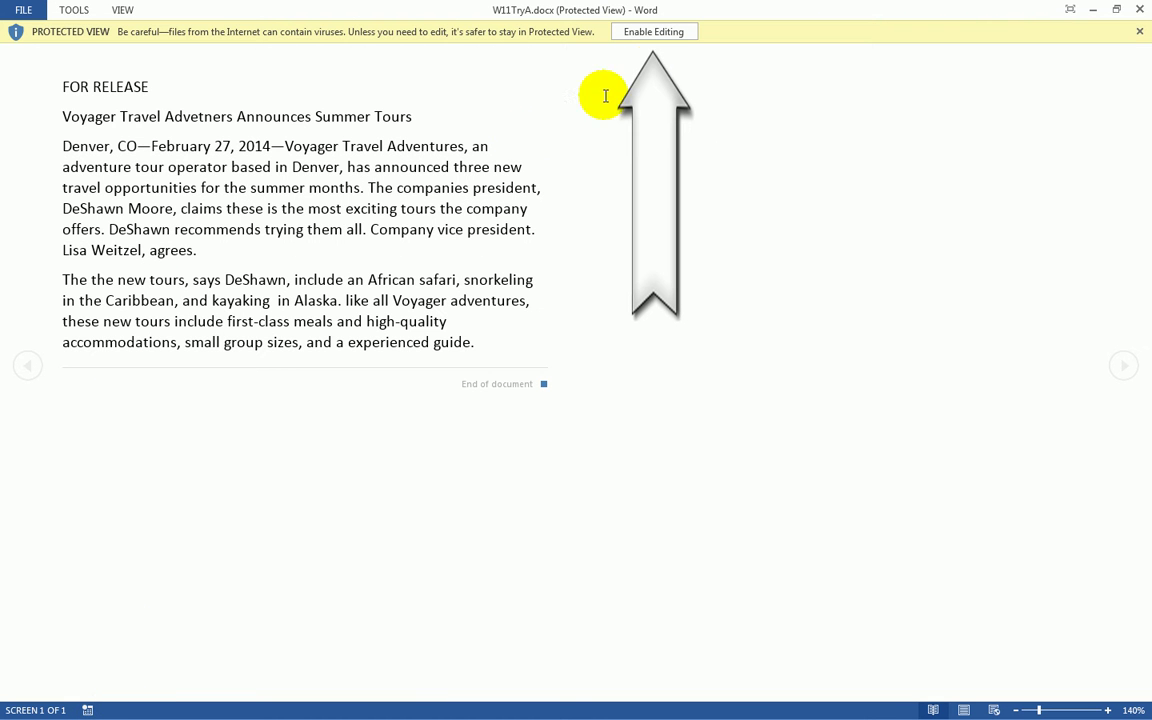
# Enable editing of the protected document and, from Save As, create a folder named October 21 in My Documents
pyautogui.click(664, 31)
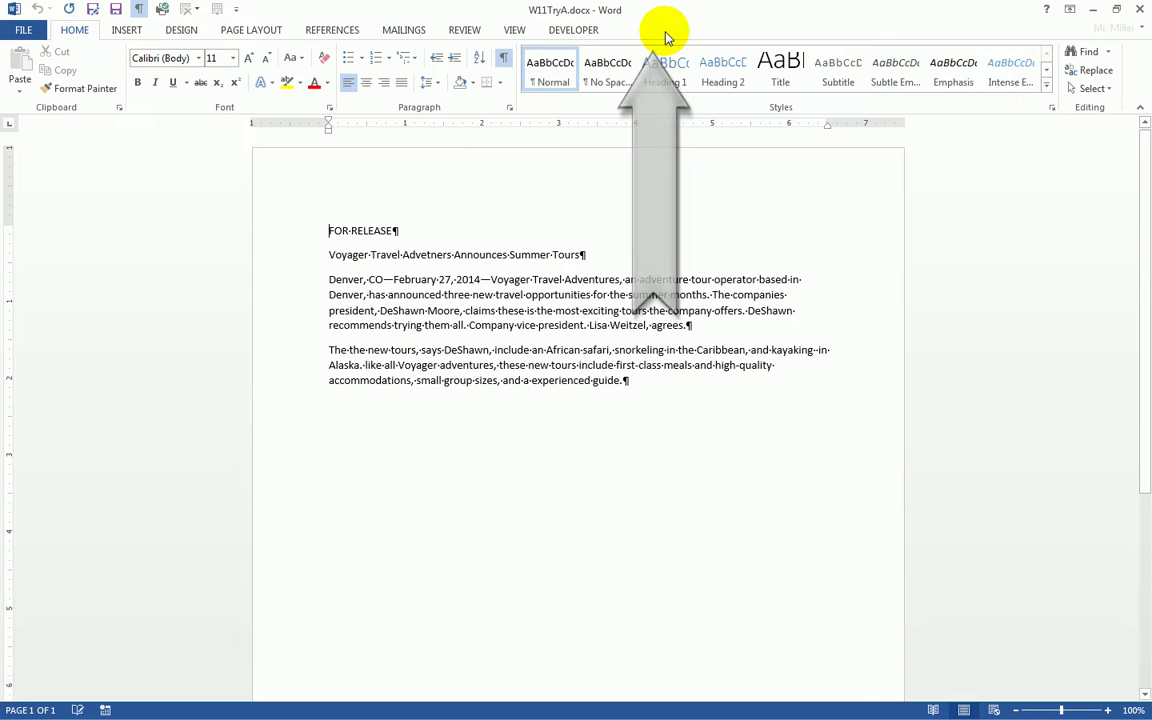
pyautogui.click(24, 32)
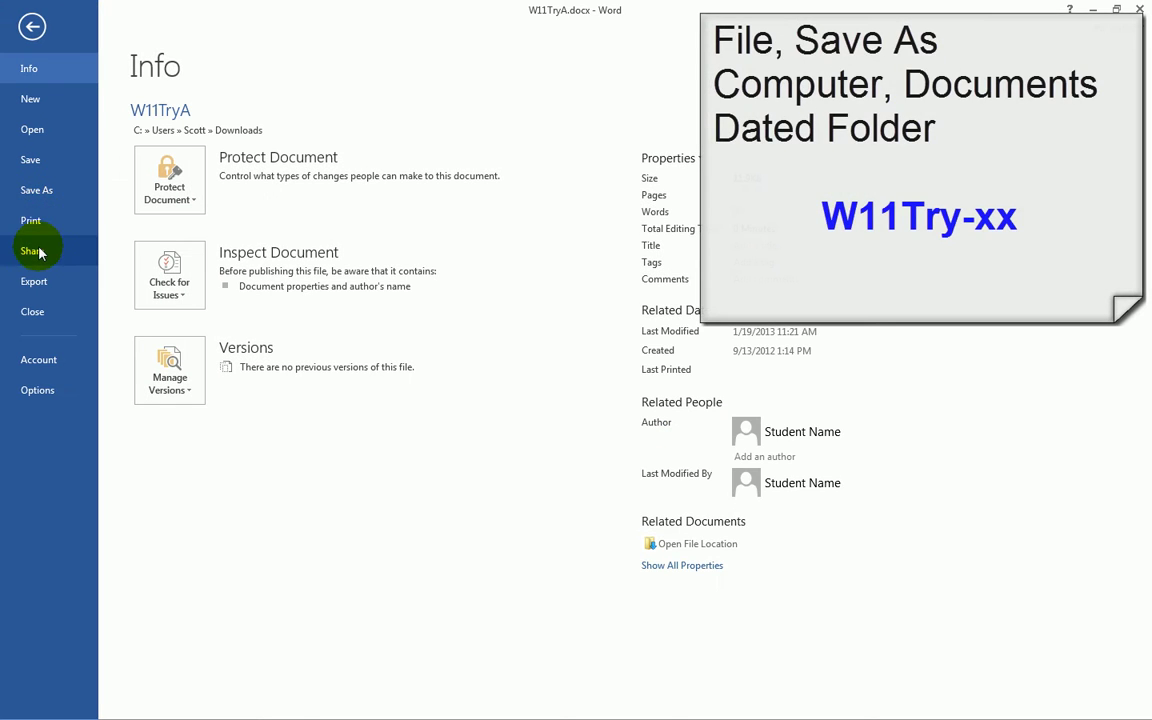
pyautogui.click(34, 192)
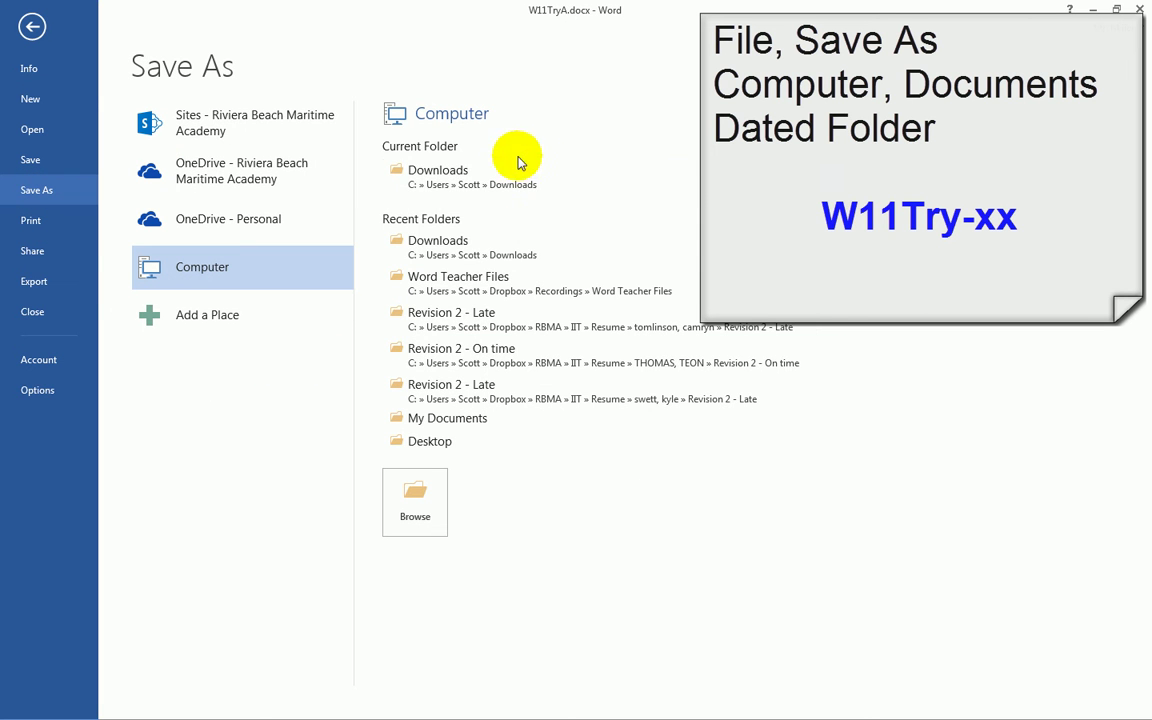
pyautogui.click(465, 419)
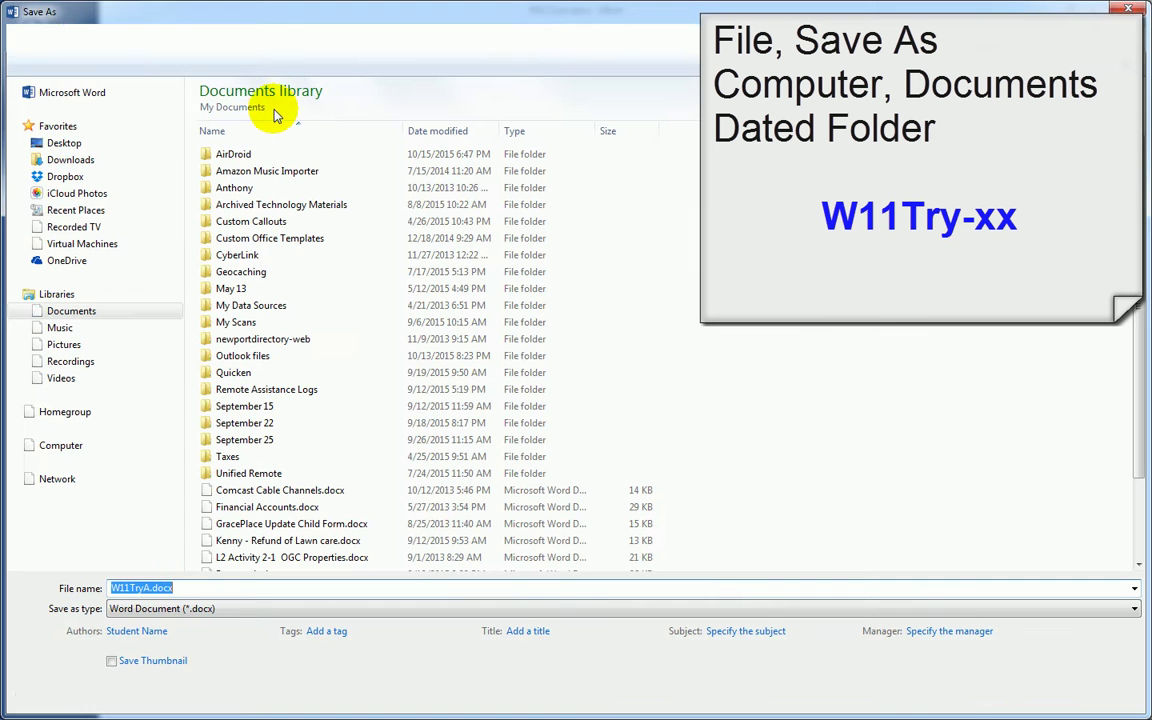
pyautogui.click(116, 63)
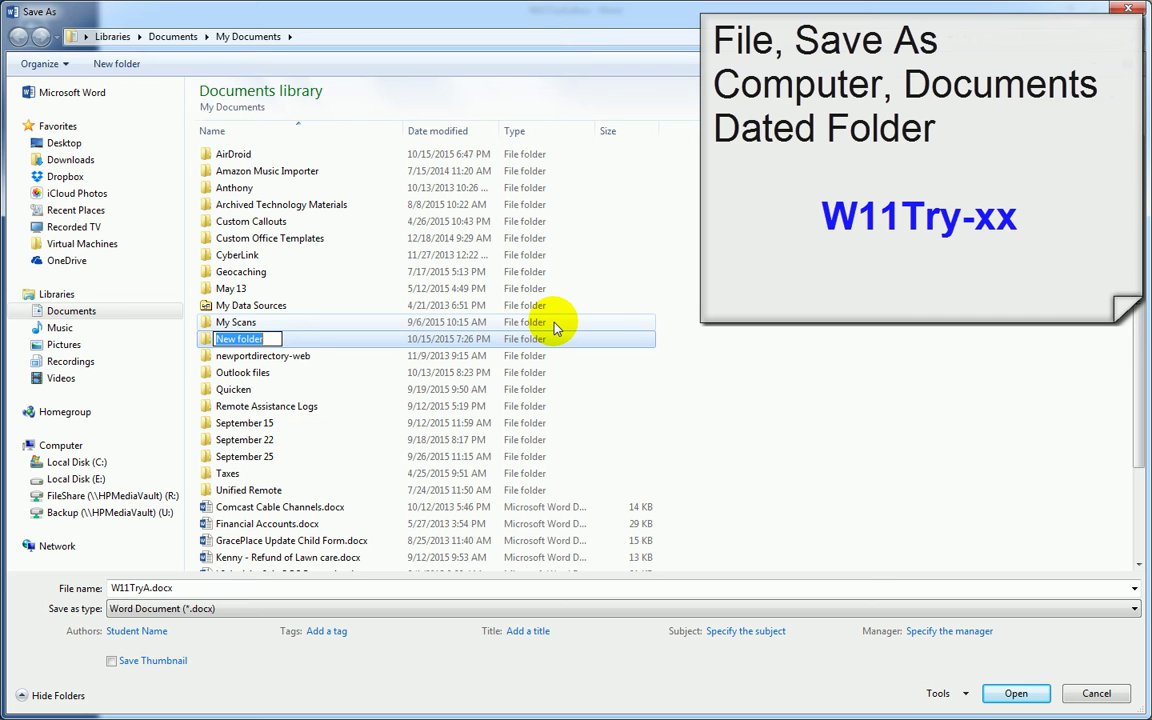
pyautogui.write('October')
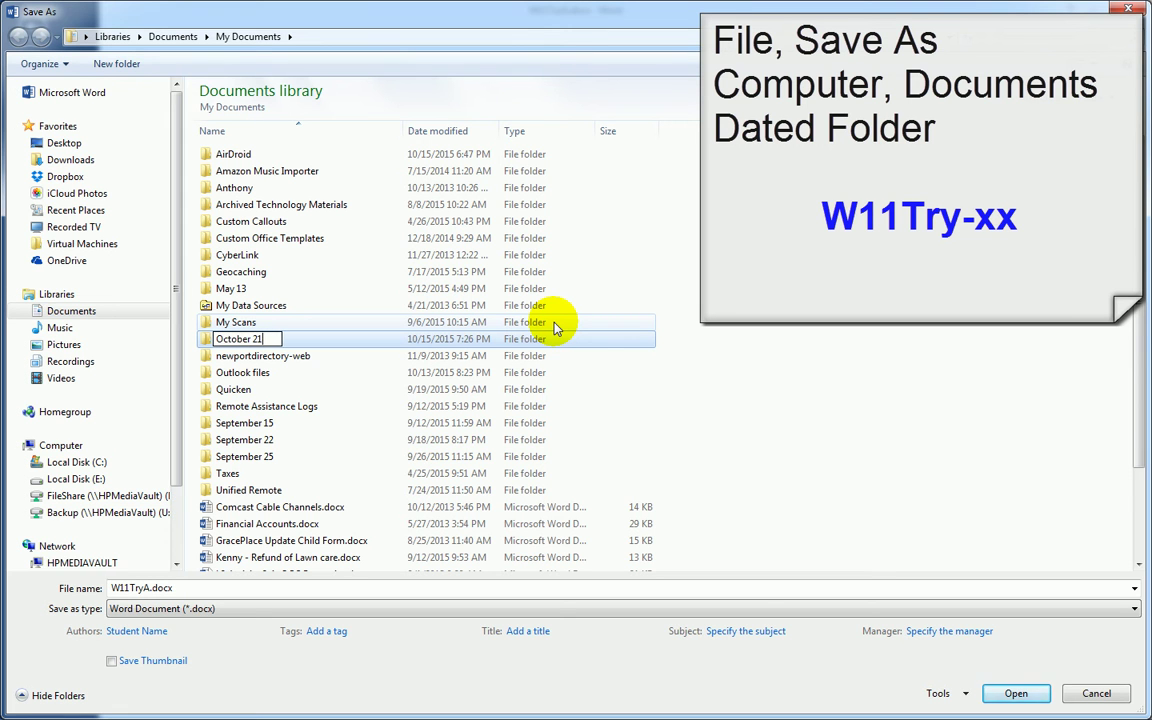
pyautogui.write(' 21')
pyautogui.press('Return')
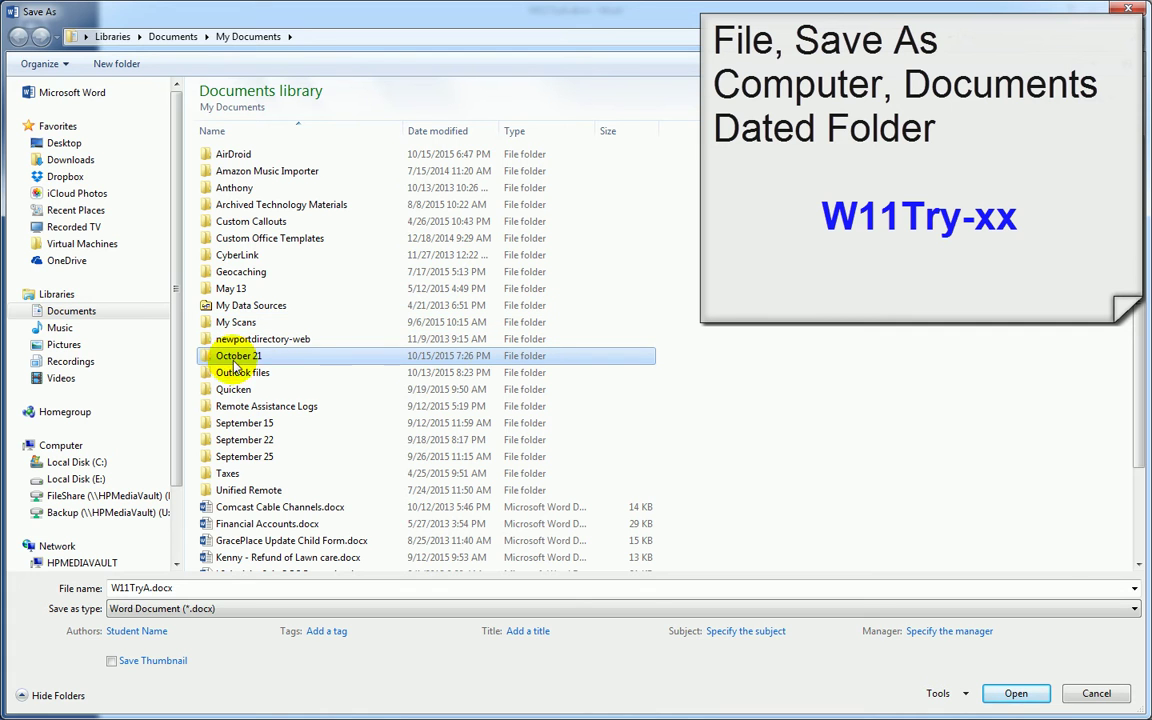
# Save the document in the October 21 folder as W11TryA-sm
pyautogui.doubleClick(231, 358)
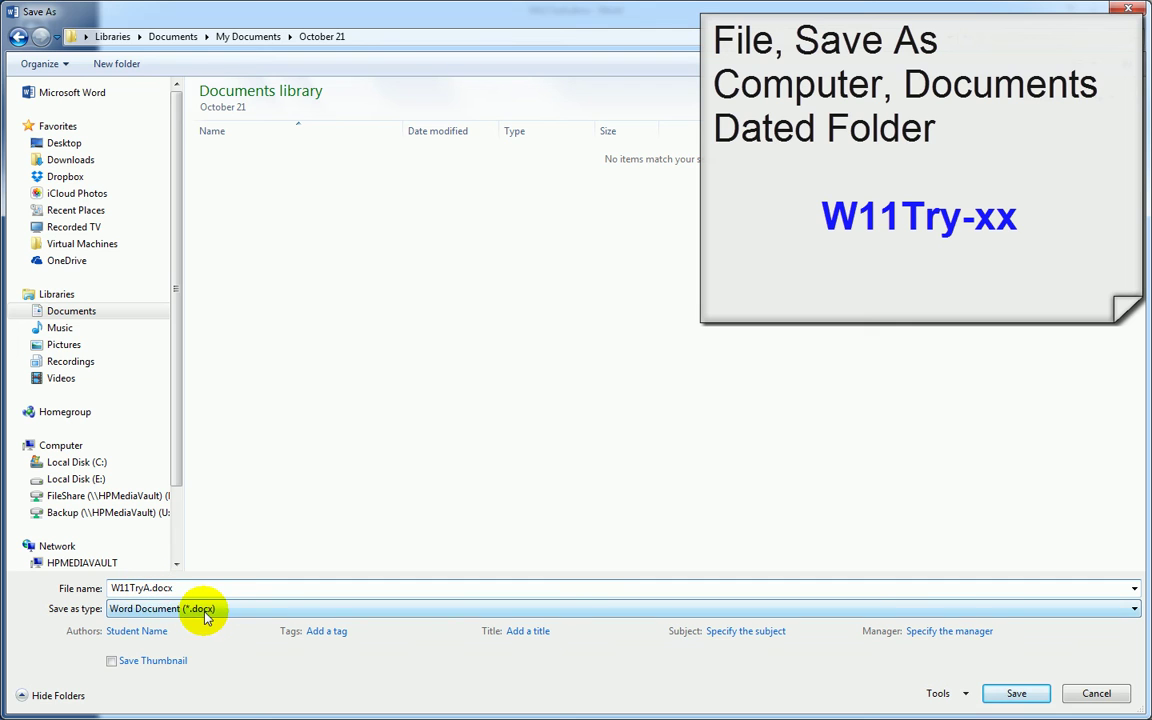
pyautogui.write('-sm')
pyautogui.press('Return')
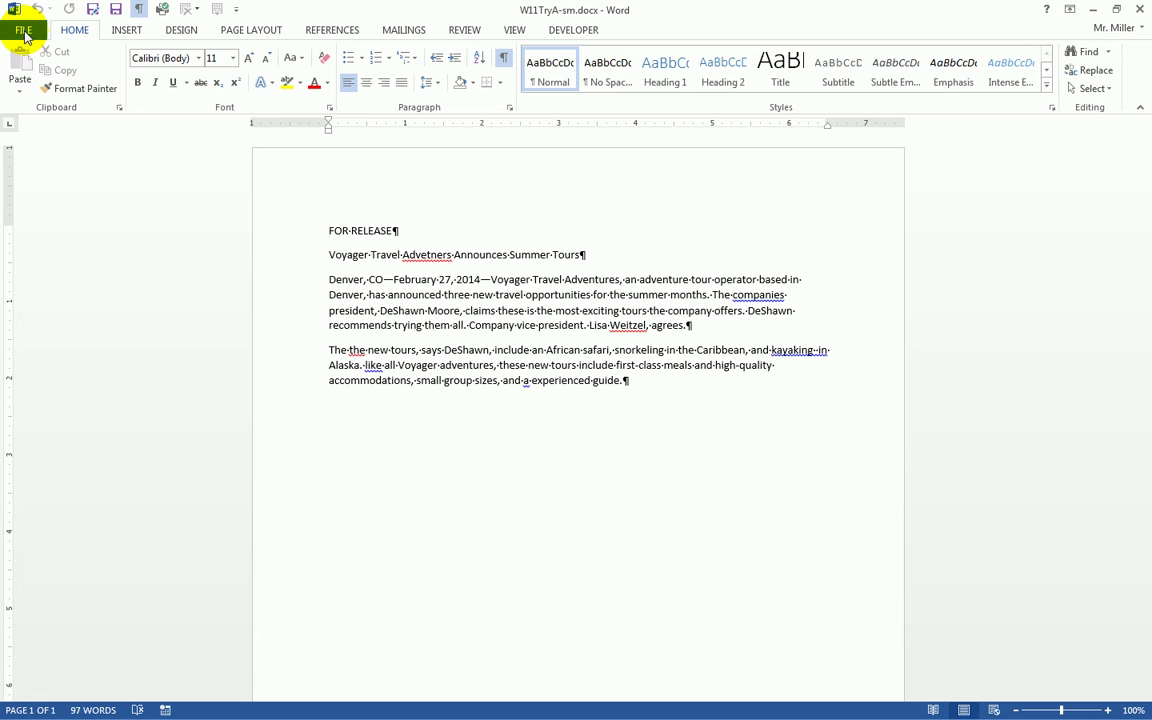
# Turn on the Fragments and Run-ons check in the grammar settings of the proofing options
pyautogui.click(24, 32)
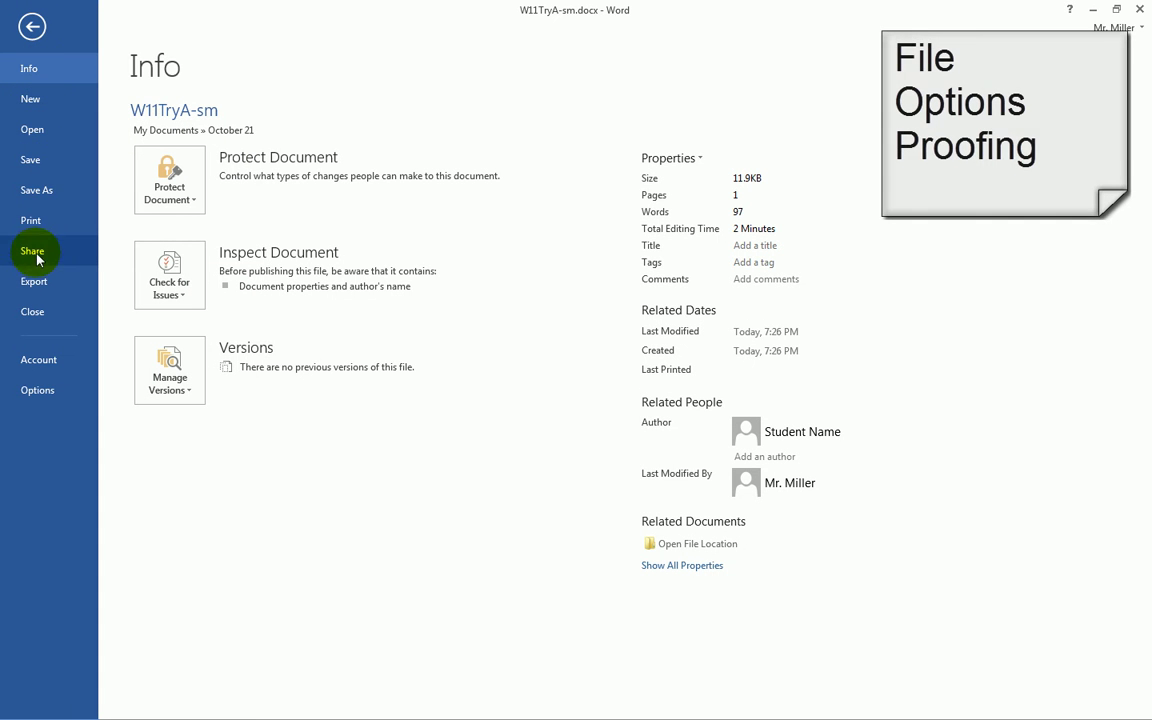
pyautogui.click(38, 390)
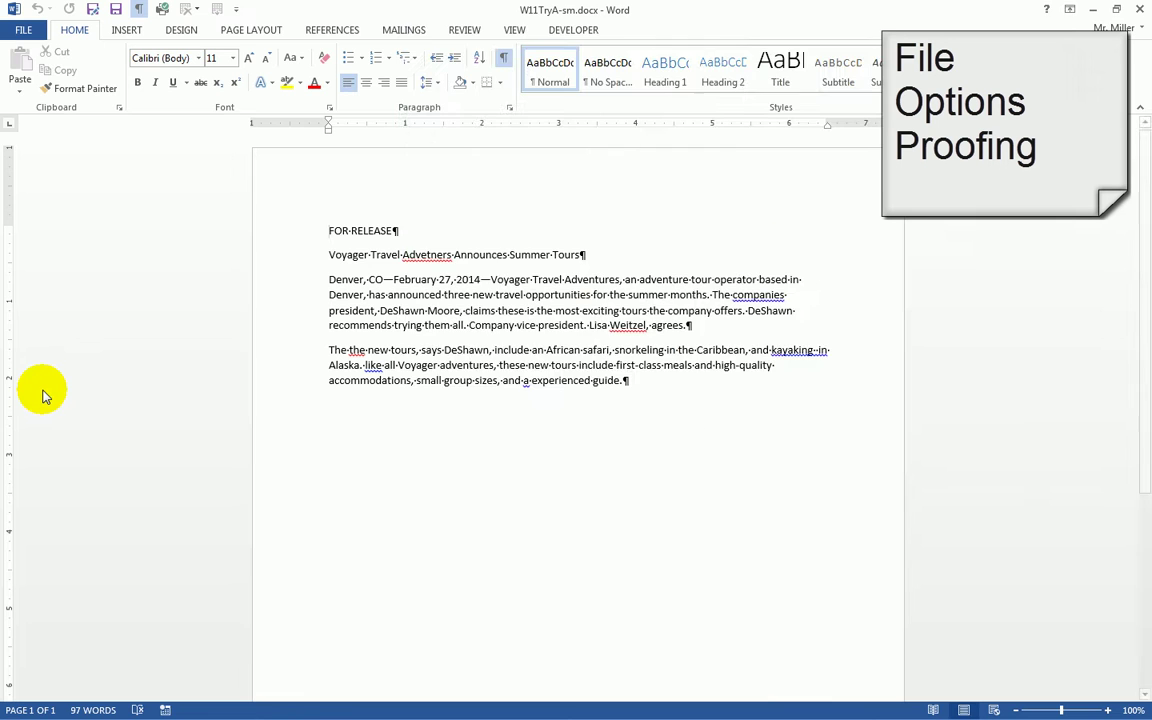
pyautogui.moveTo(711, 14); pyautogui.dragTo(509, 59)
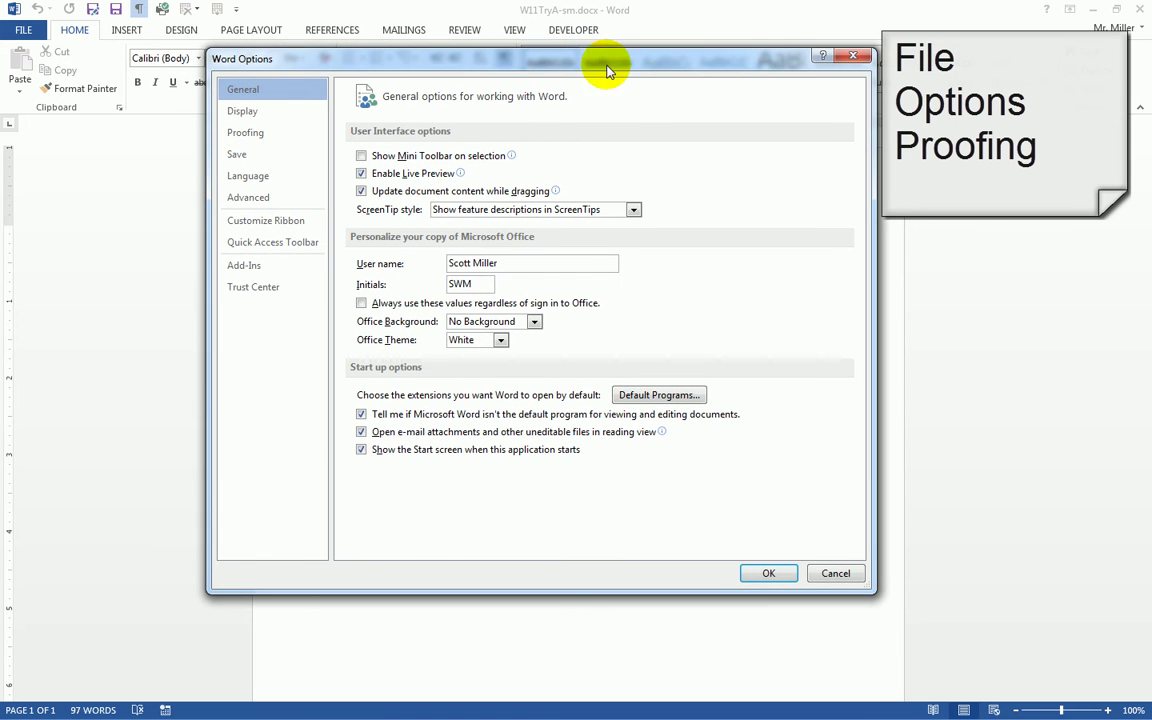
pyautogui.moveTo(579, 57); pyautogui.dragTo(584, 71)
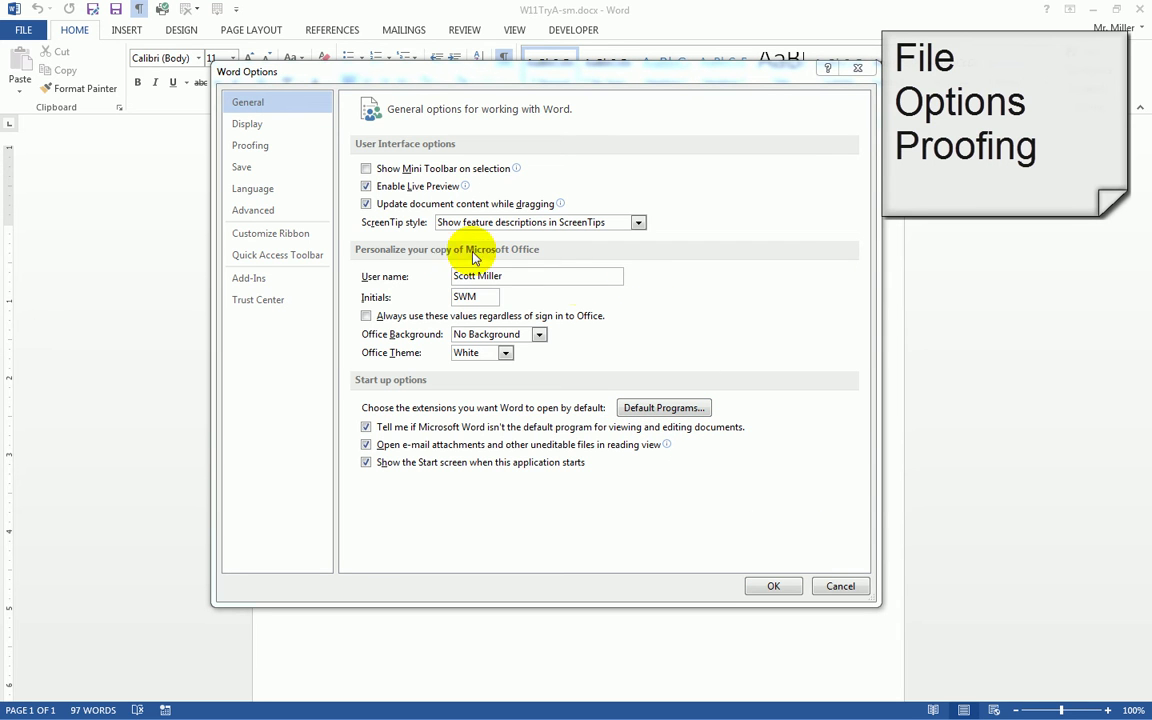
pyautogui.click(265, 150)
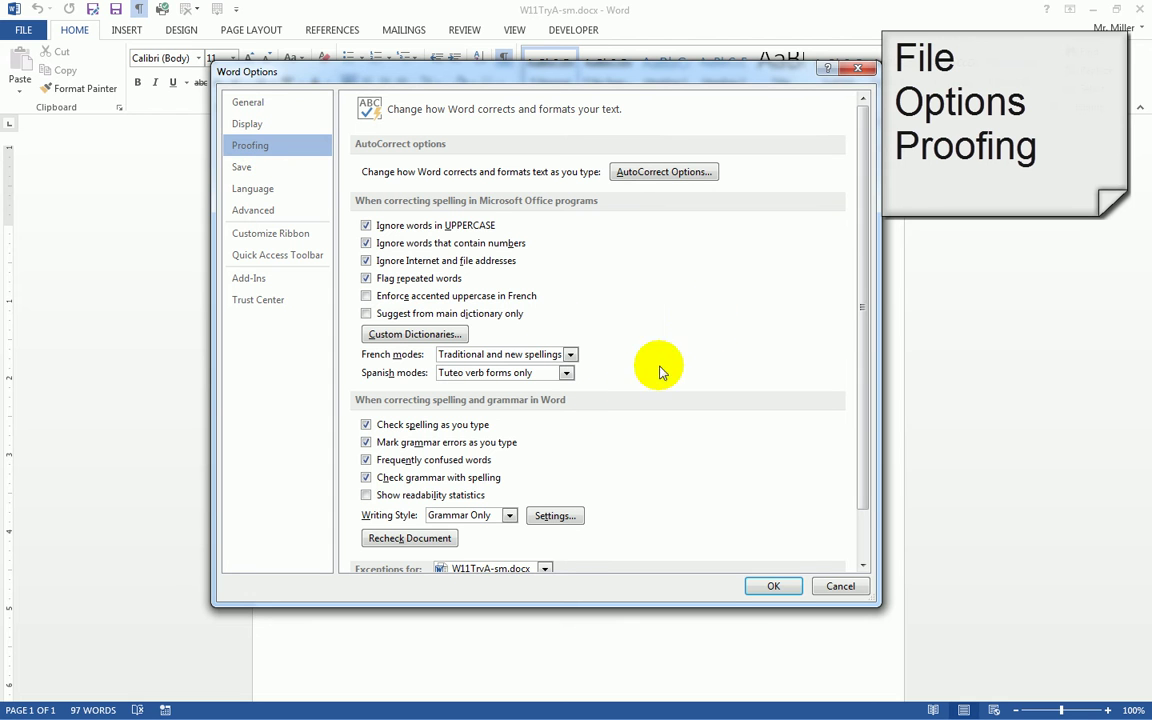
pyautogui.moveTo(866, 298); pyautogui.dragTo(857, 368)
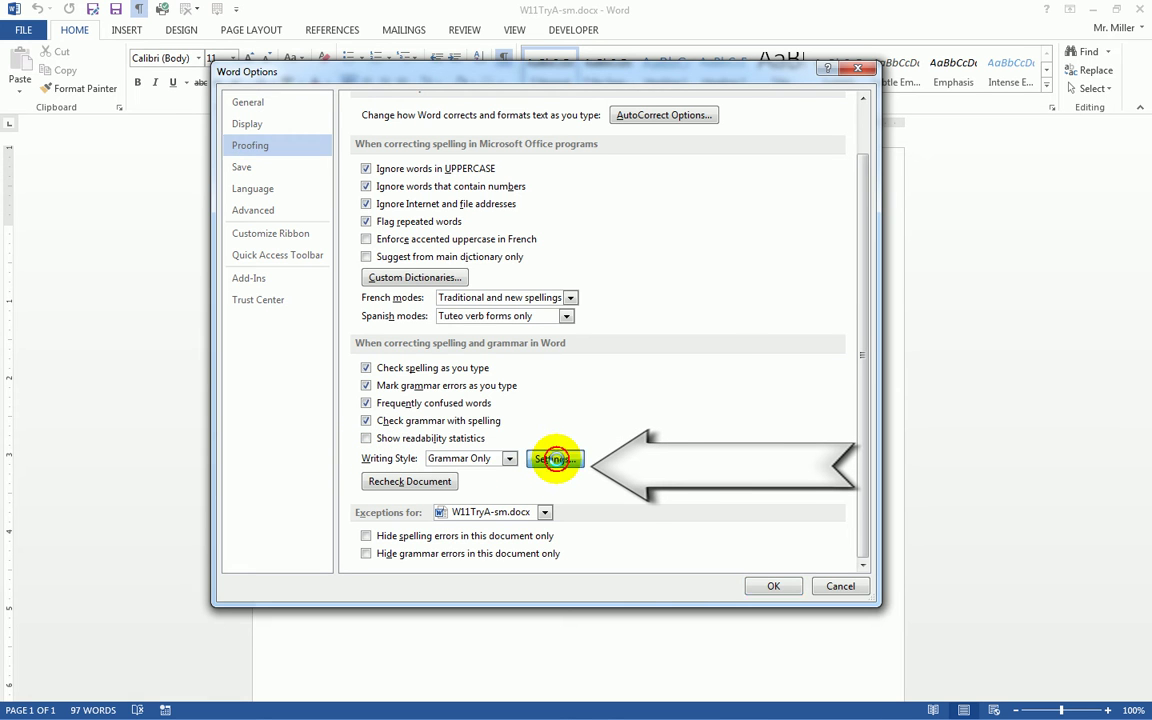
pyautogui.click(555, 460)
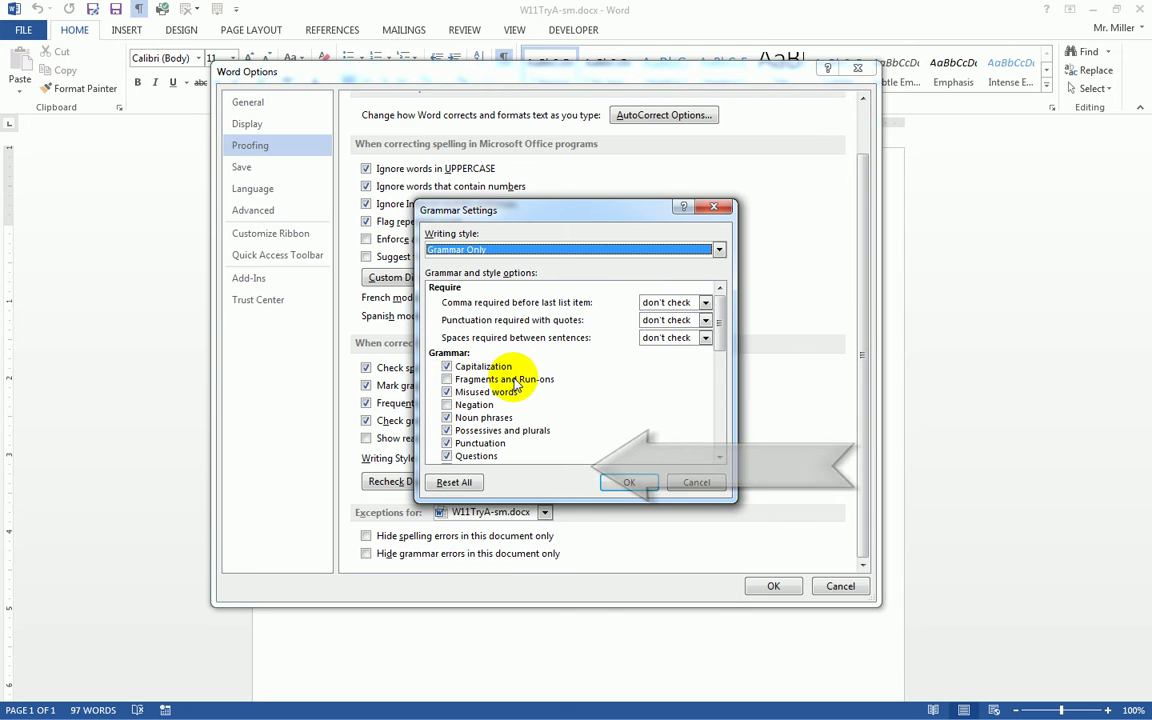
pyautogui.click(447, 381)
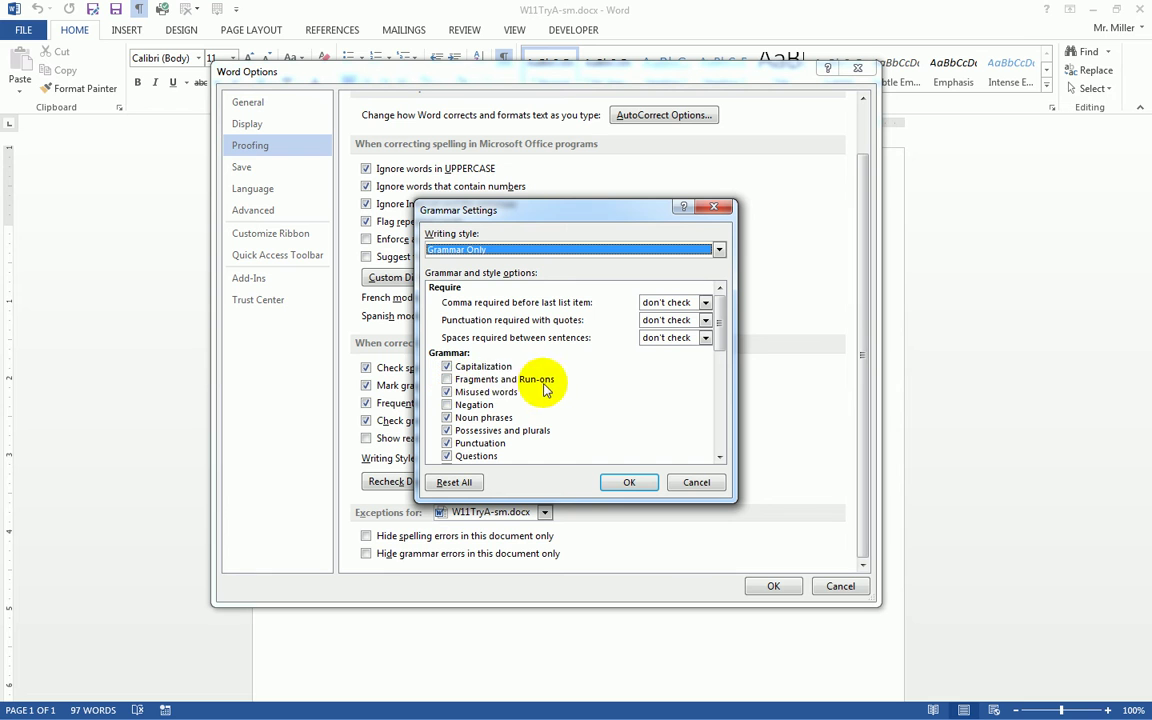
pyautogui.click(447, 381)
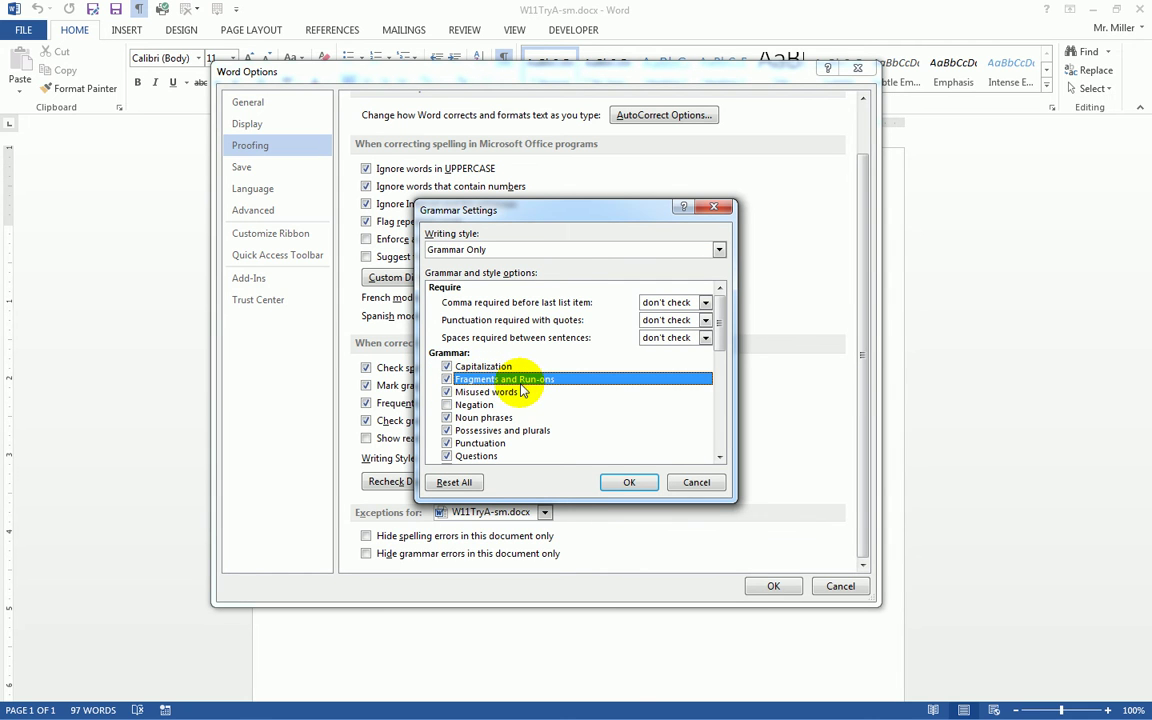
pyautogui.click(633, 483)
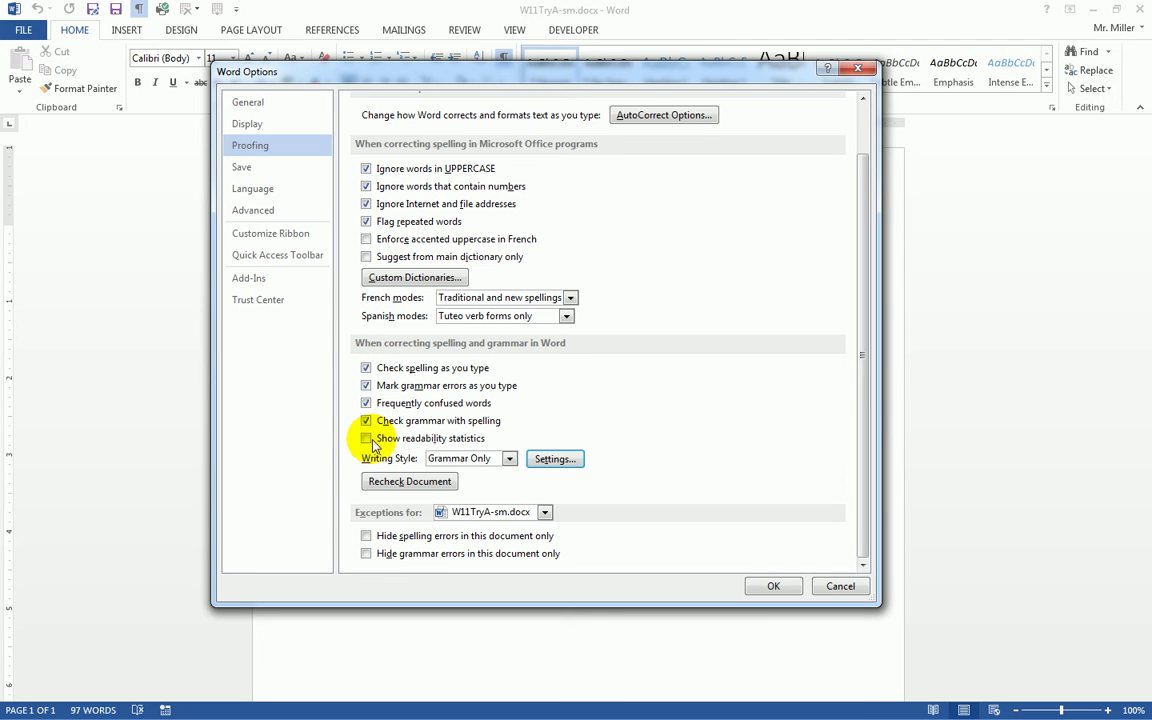
pyautogui.click(774, 587)
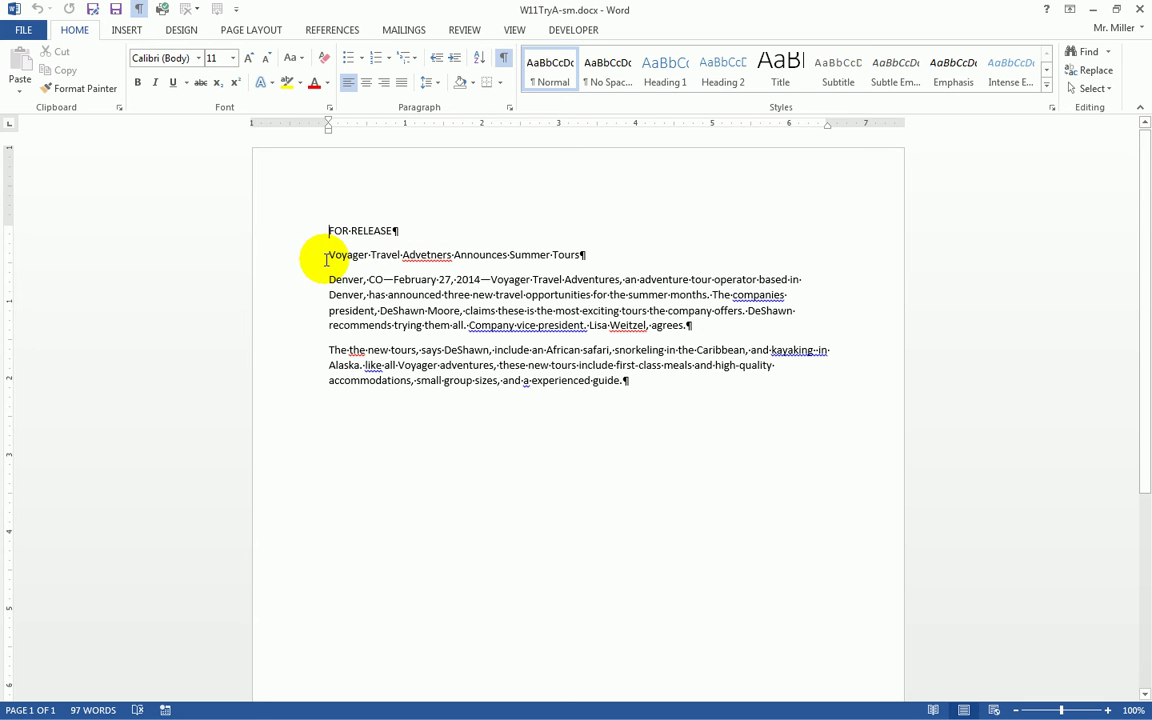
# Correct "Advetners" to "Adventures" in the headline, and change "companies" to "company's" with the spelling and grammar check
pyautogui.rightClick(421, 255)
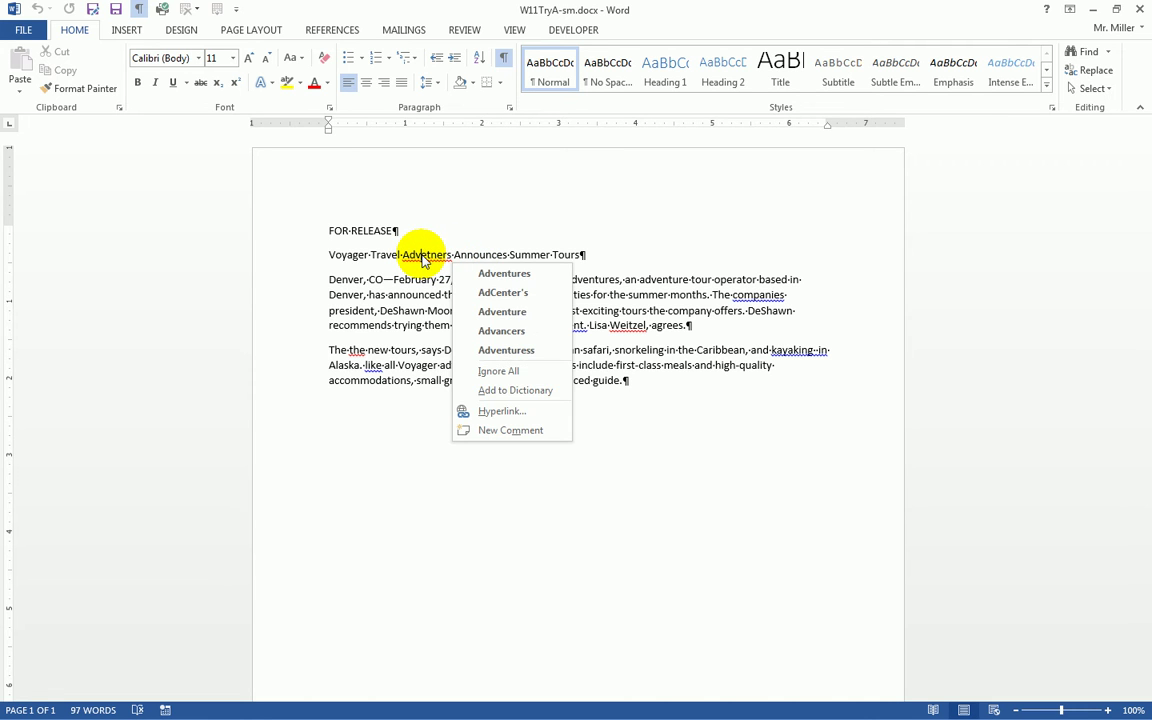
pyautogui.click(503, 274)
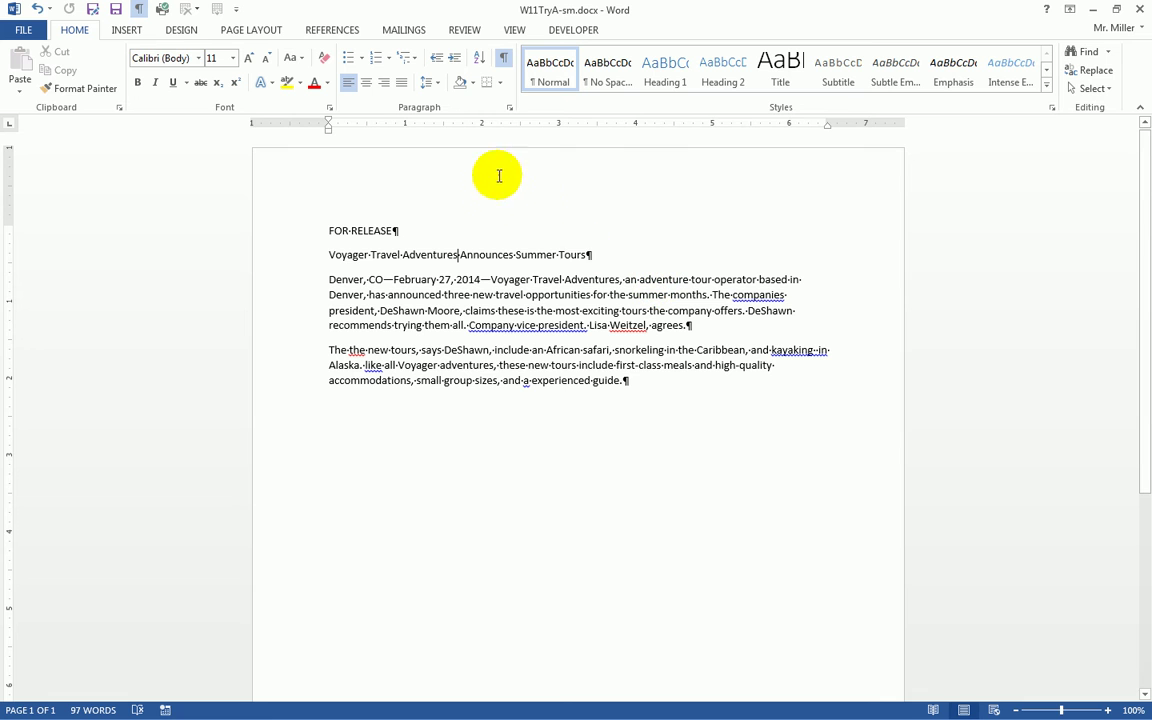
pyautogui.click(468, 29)
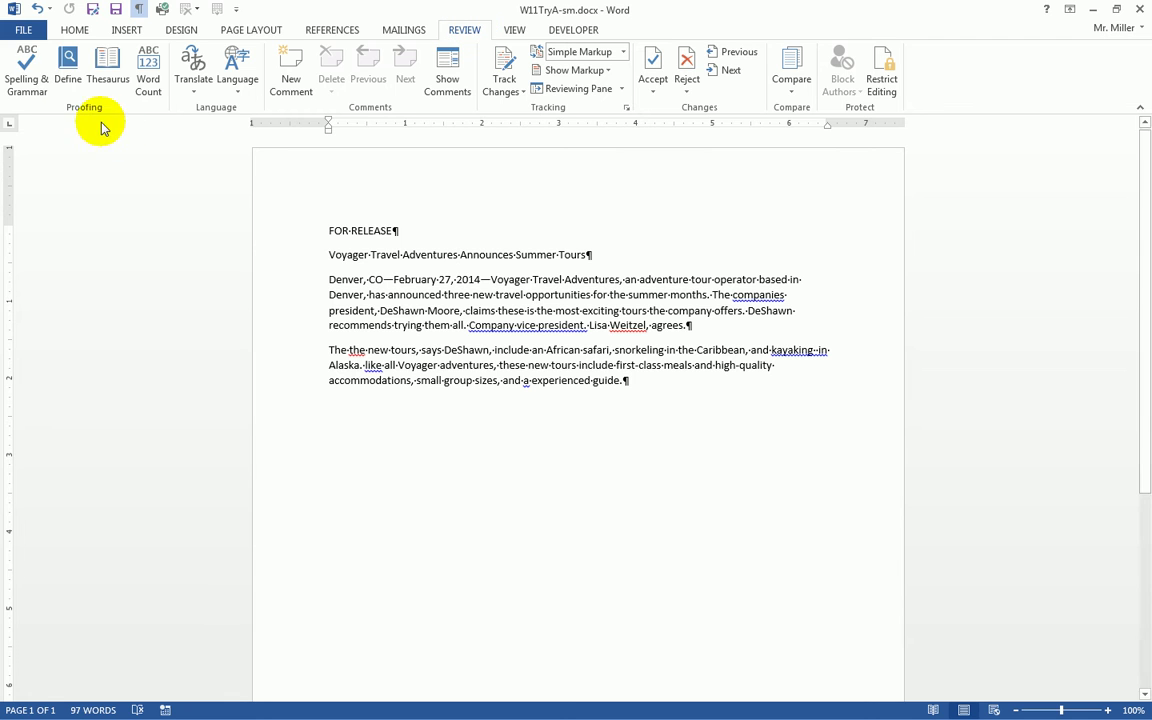
pyautogui.click(29, 79)
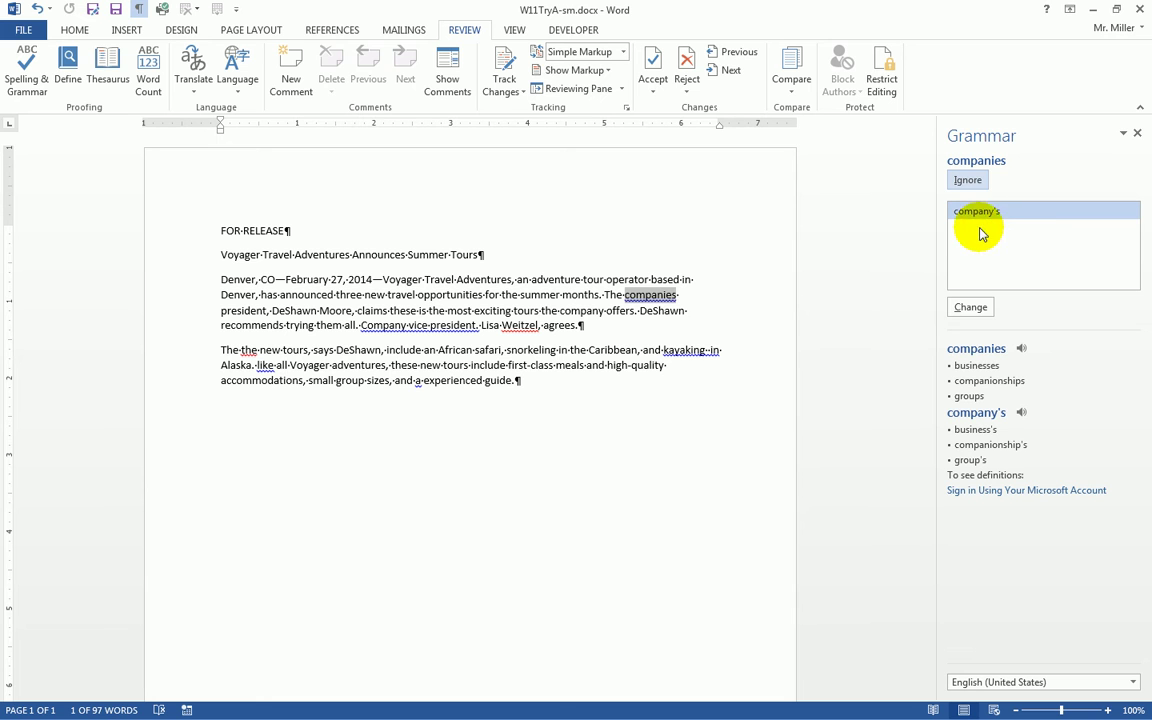
pyautogui.click(972, 308)
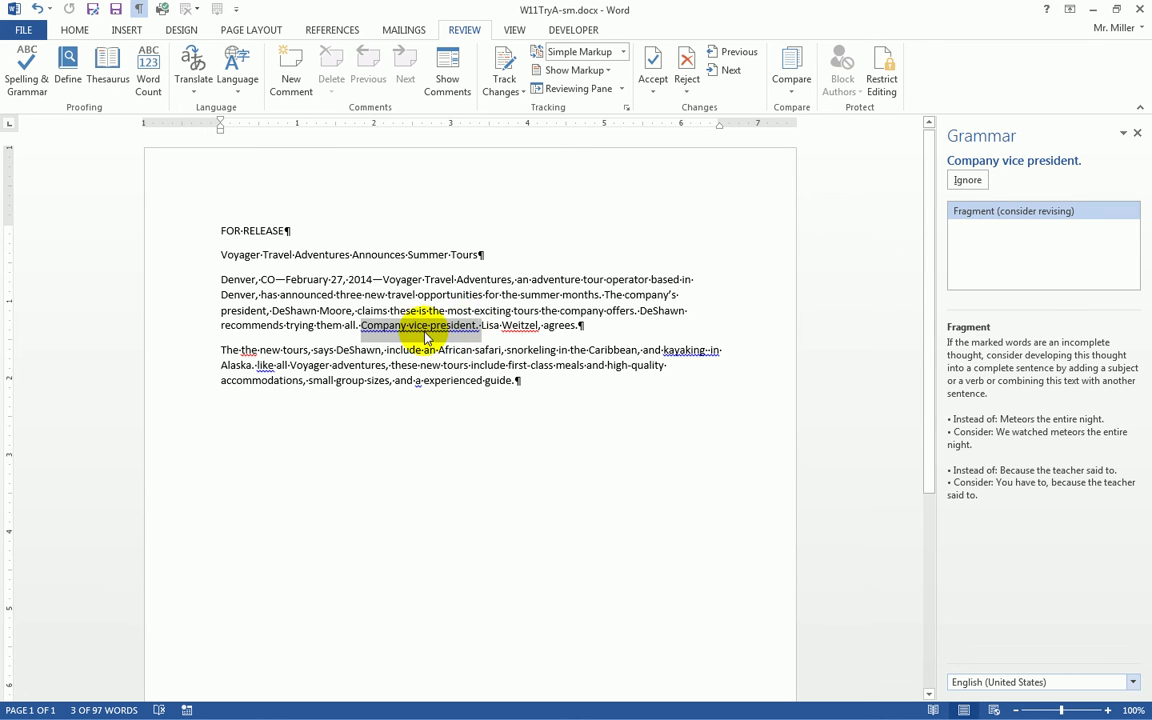
# Rewrite the fragment "Company vice president." as "The company's vice president," so that it joins the words that follow it
pyautogui.click(362, 328)
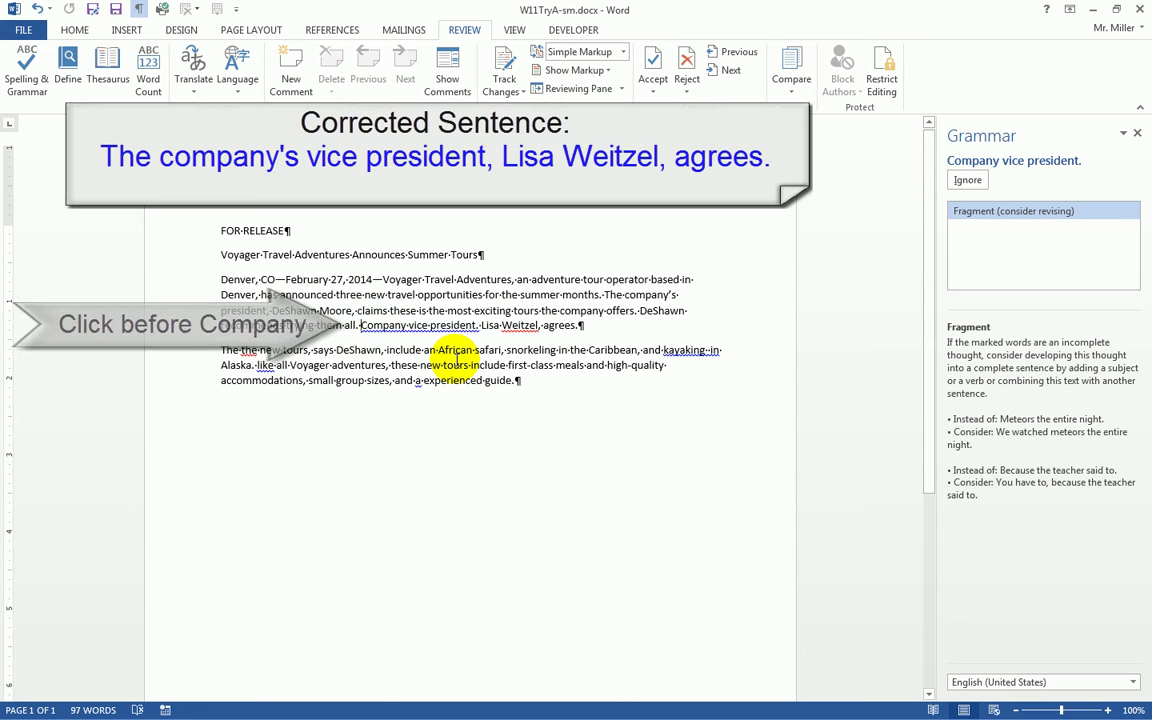
pyautogui.write('The')
pyautogui.press('Delete')
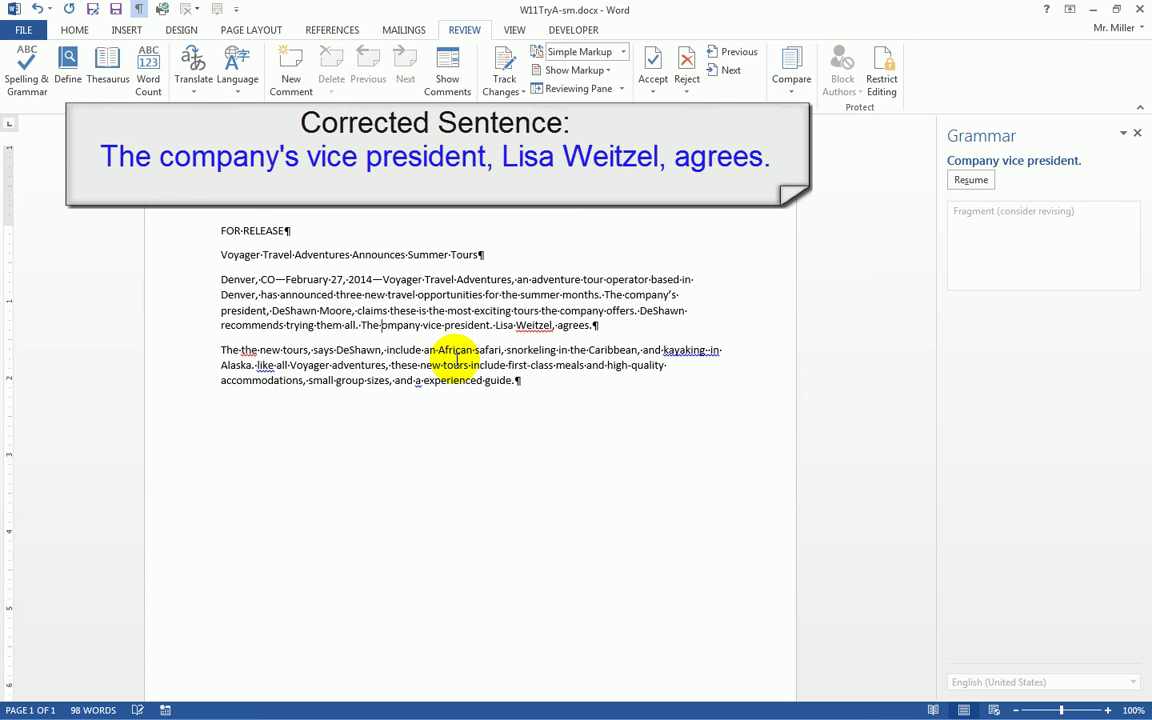
pyautogui.write('c')
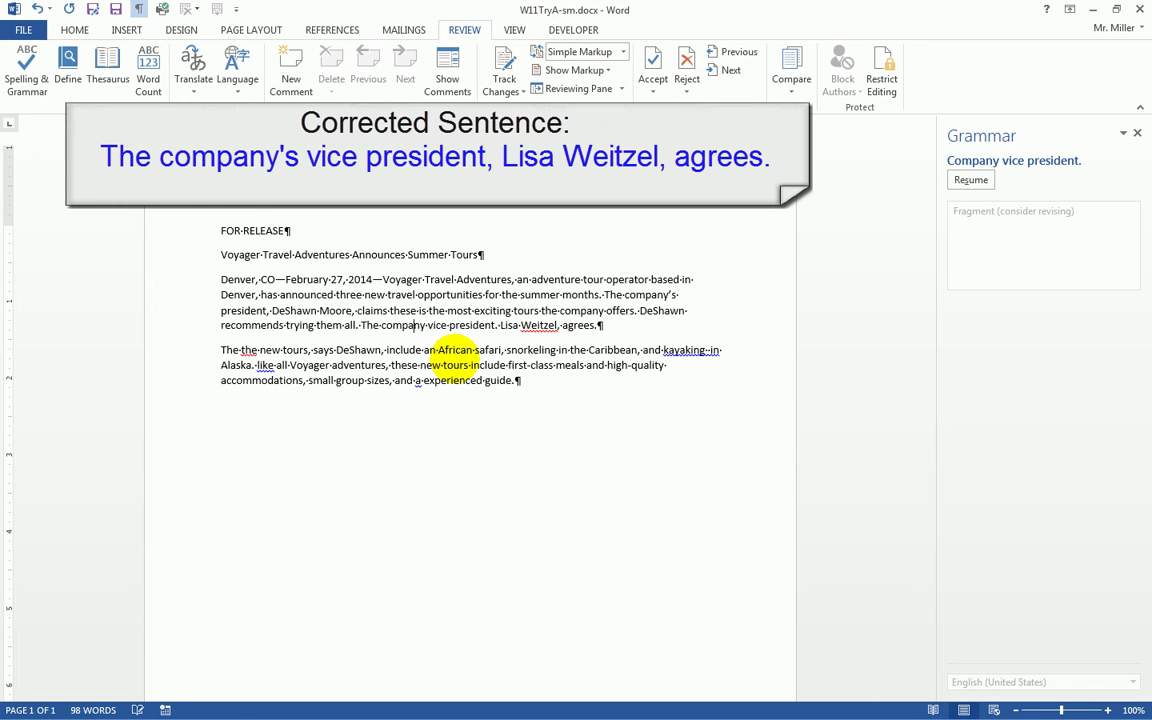
pyautogui.write("'s")
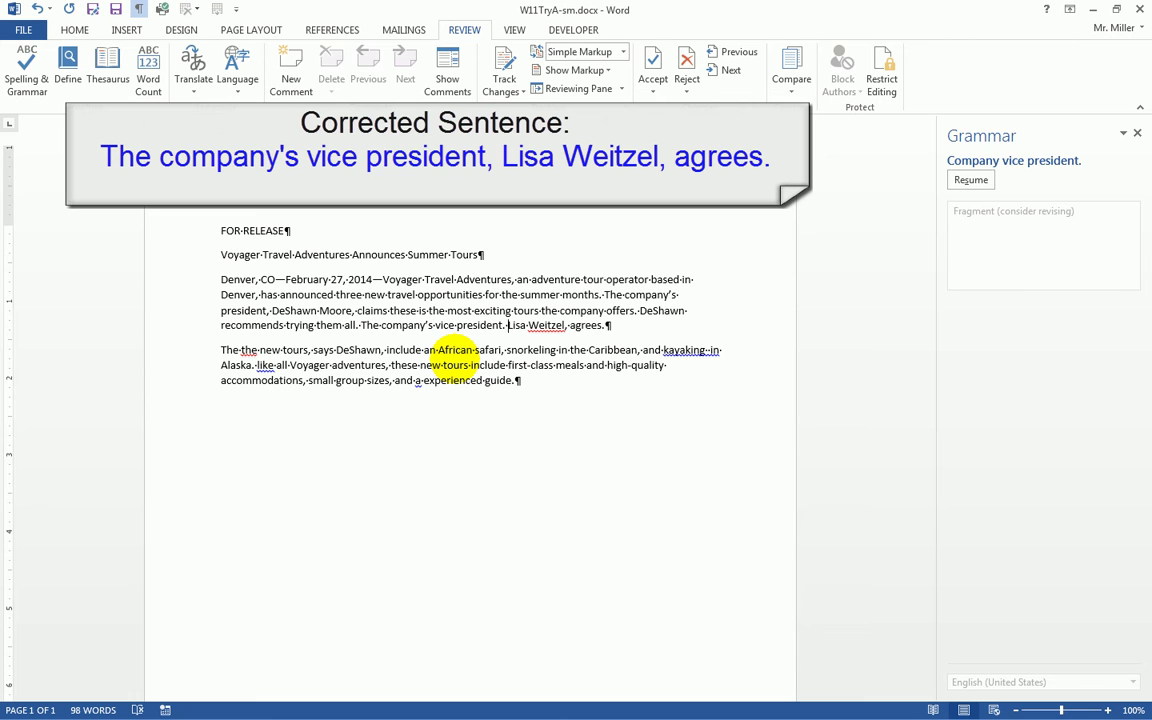
pyautogui.press('BackSpace')
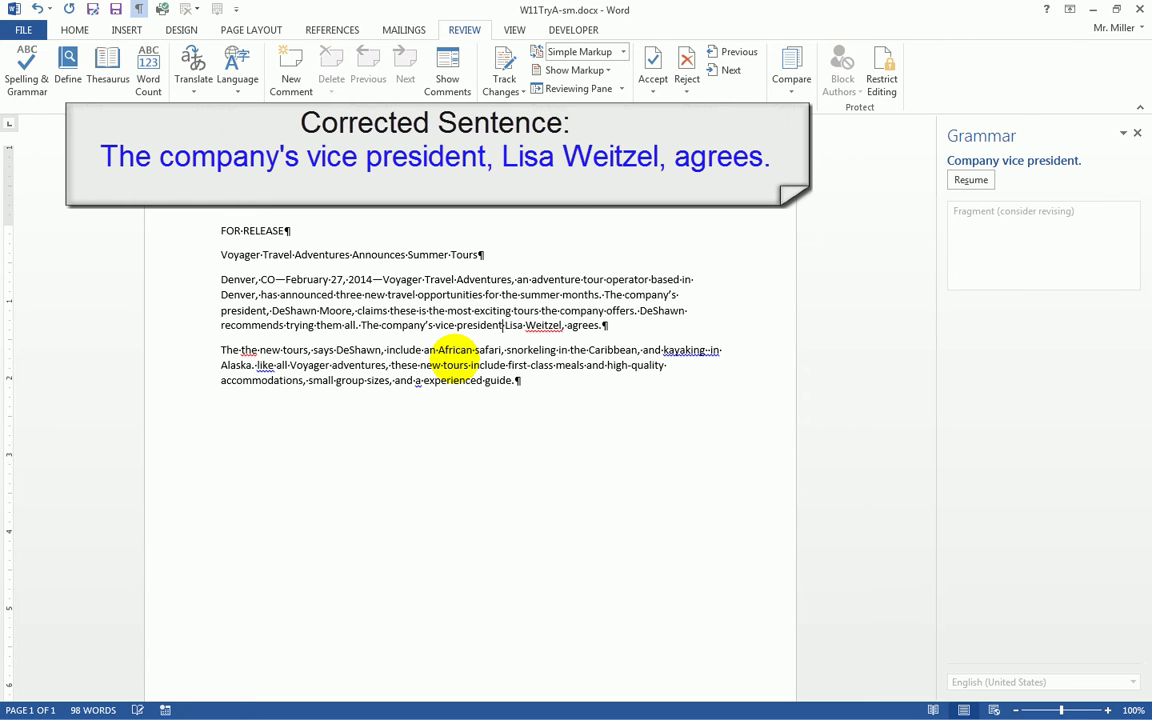
pyautogui.write(',')
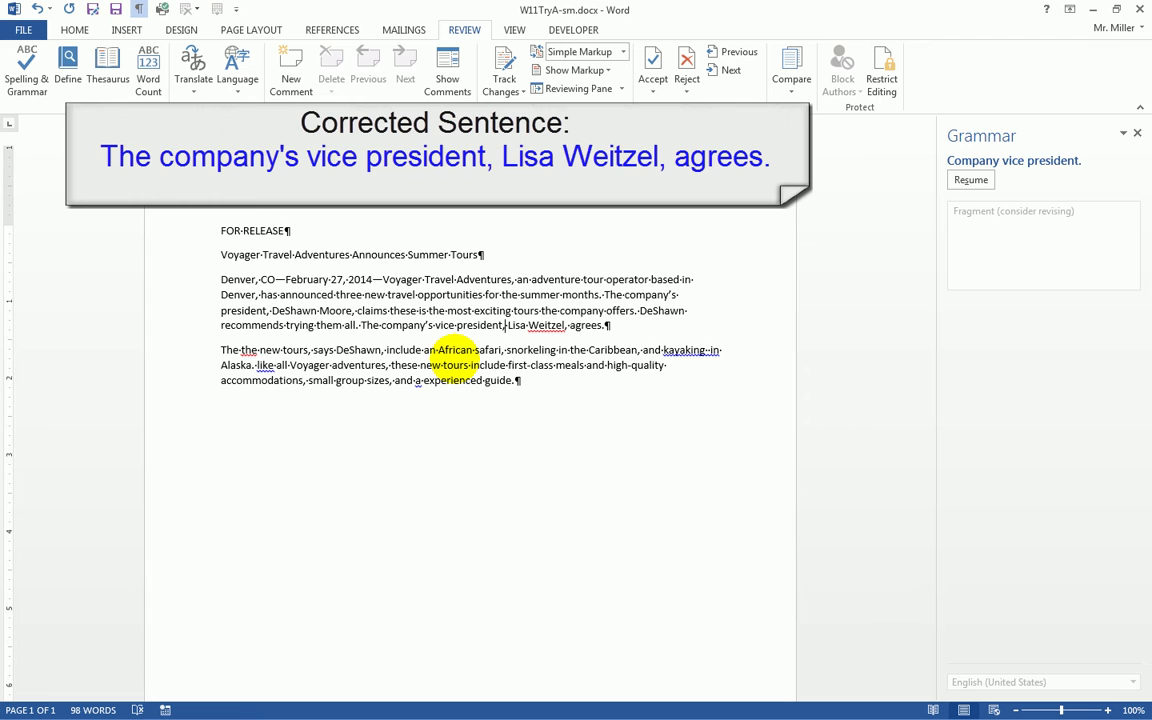
# Resume the spelling and grammar check, ignore the vice president's flagged surname, and delete the repeated "the" in the second paragraph
pyautogui.press('F7')
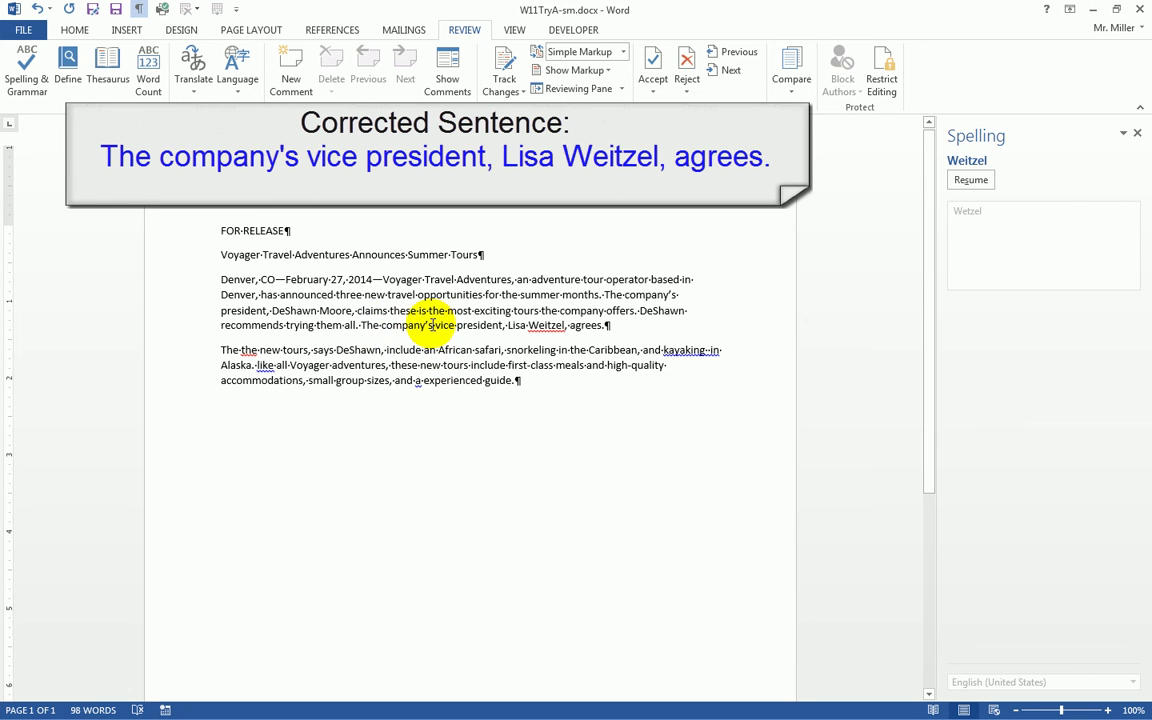
pyautogui.click(971, 180)
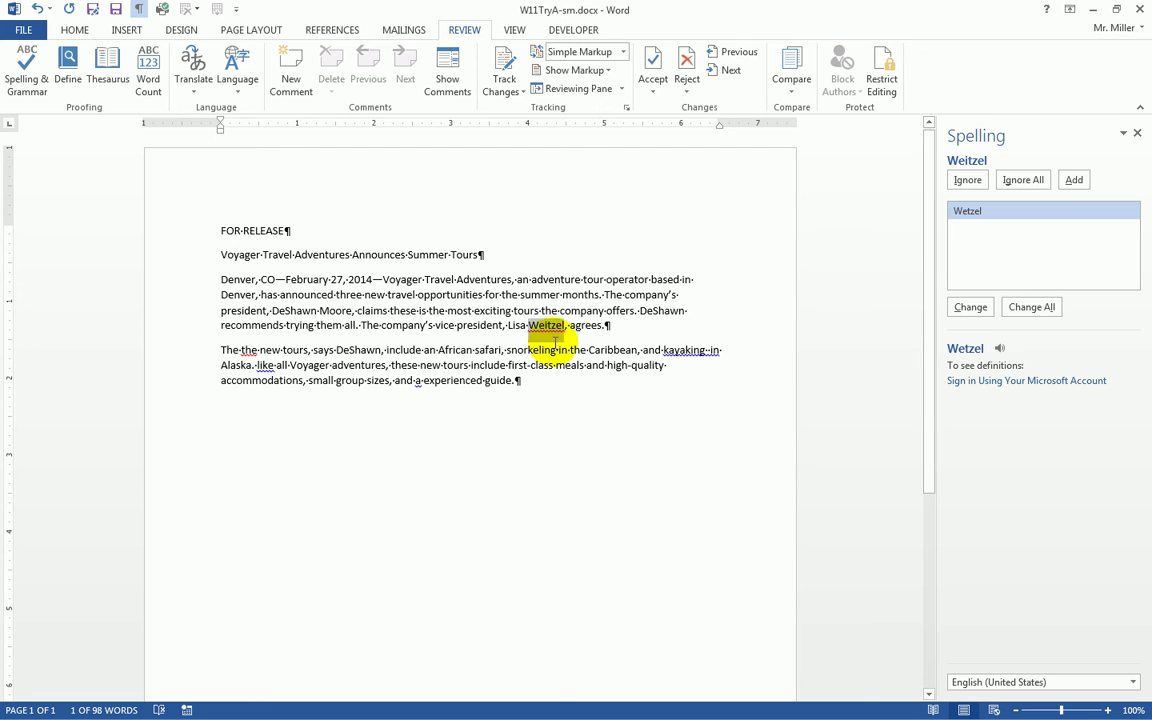
pyautogui.click(966, 181)
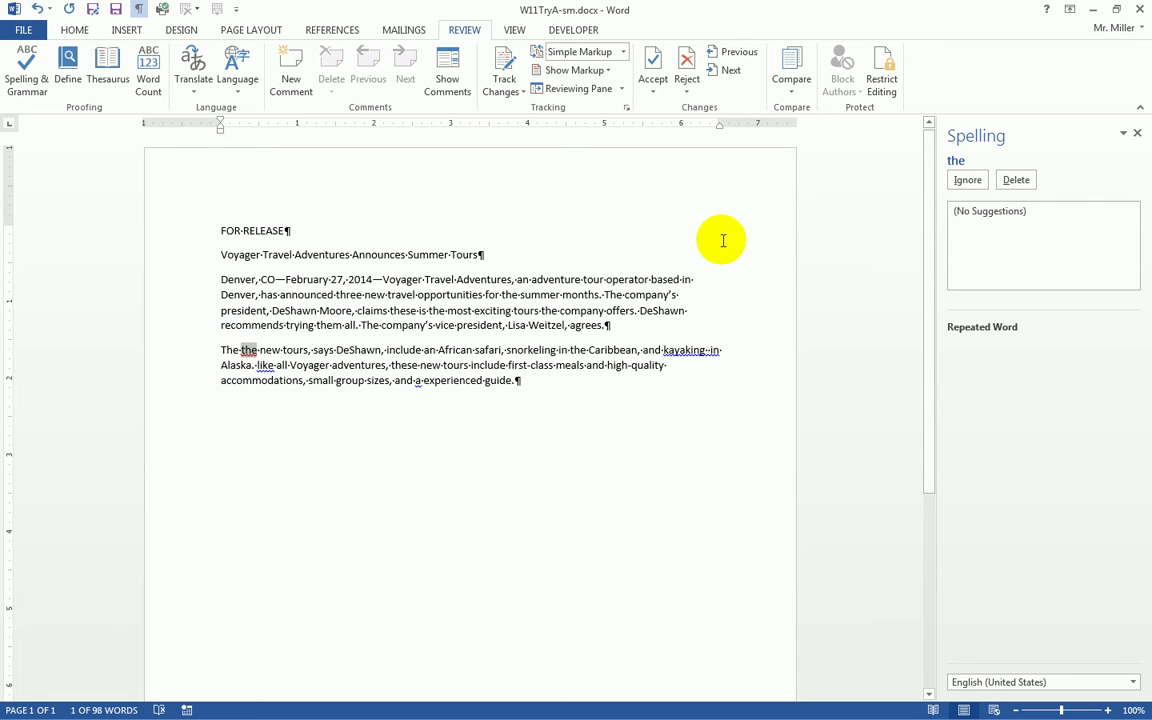
pyautogui.click(1025, 183)
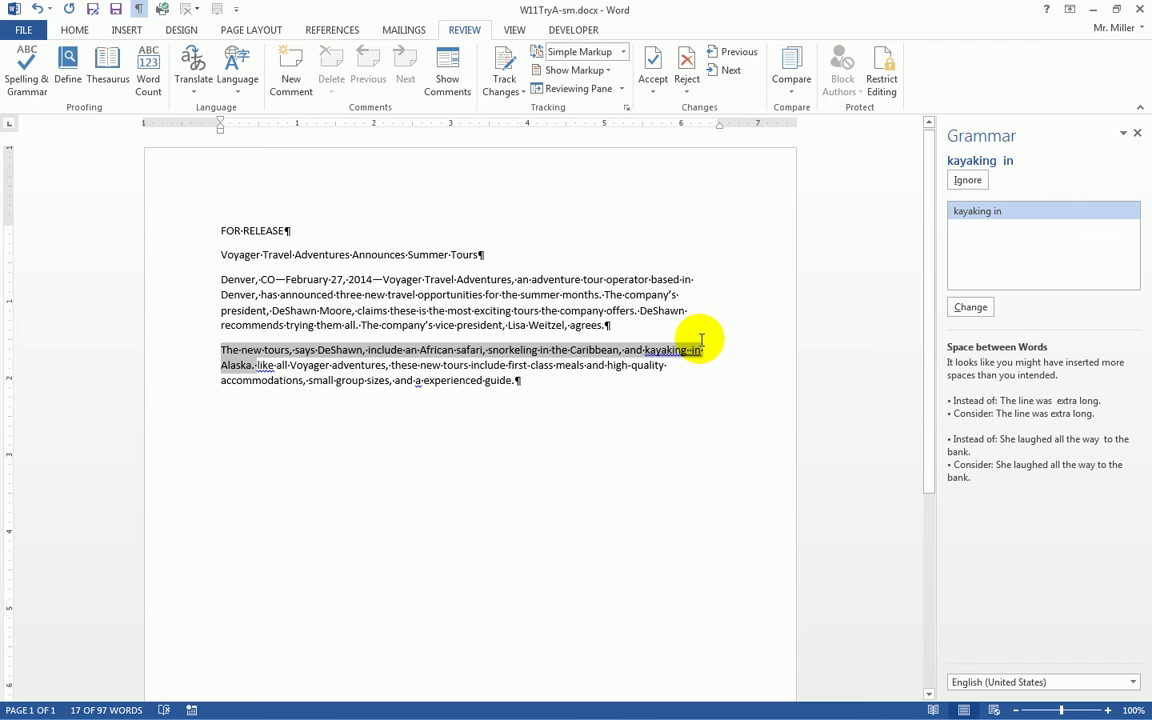
# Finish the grammar check by removing the extra space in "kayaking in", changing "a" to "an" before "experienced", and capitalizing "Like"
pyautogui.click(139, 9)
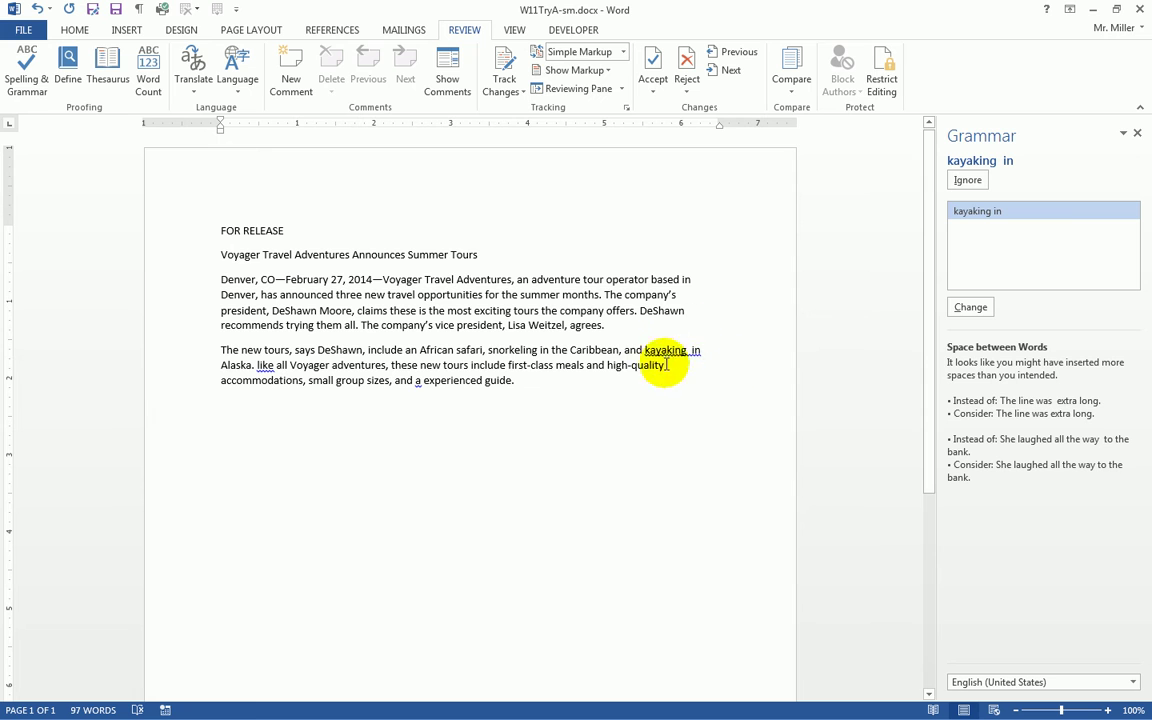
pyautogui.click(141, 12)
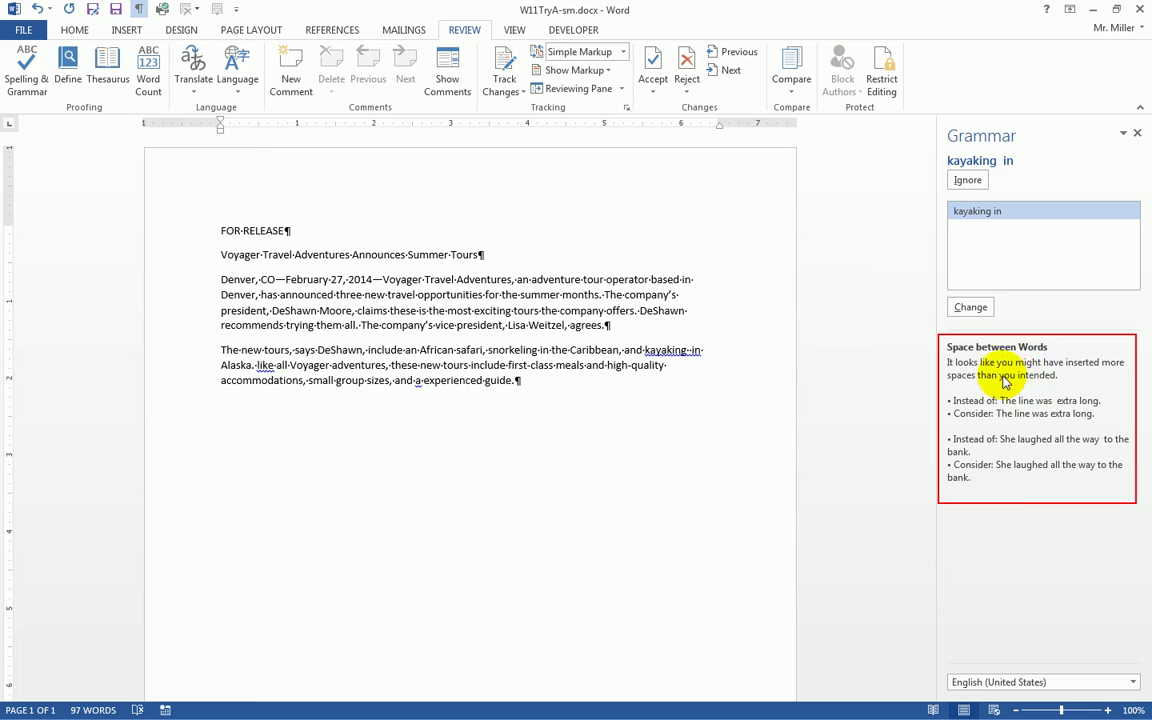
pyautogui.click(970, 308)
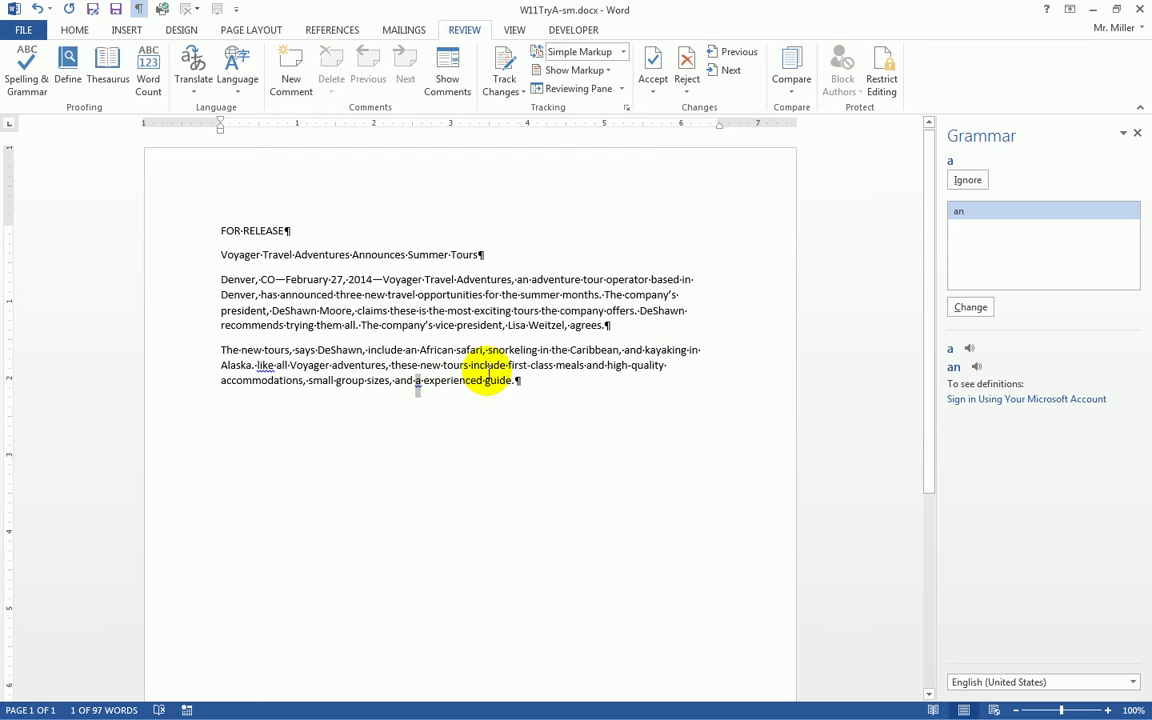
pyautogui.click(968, 310)
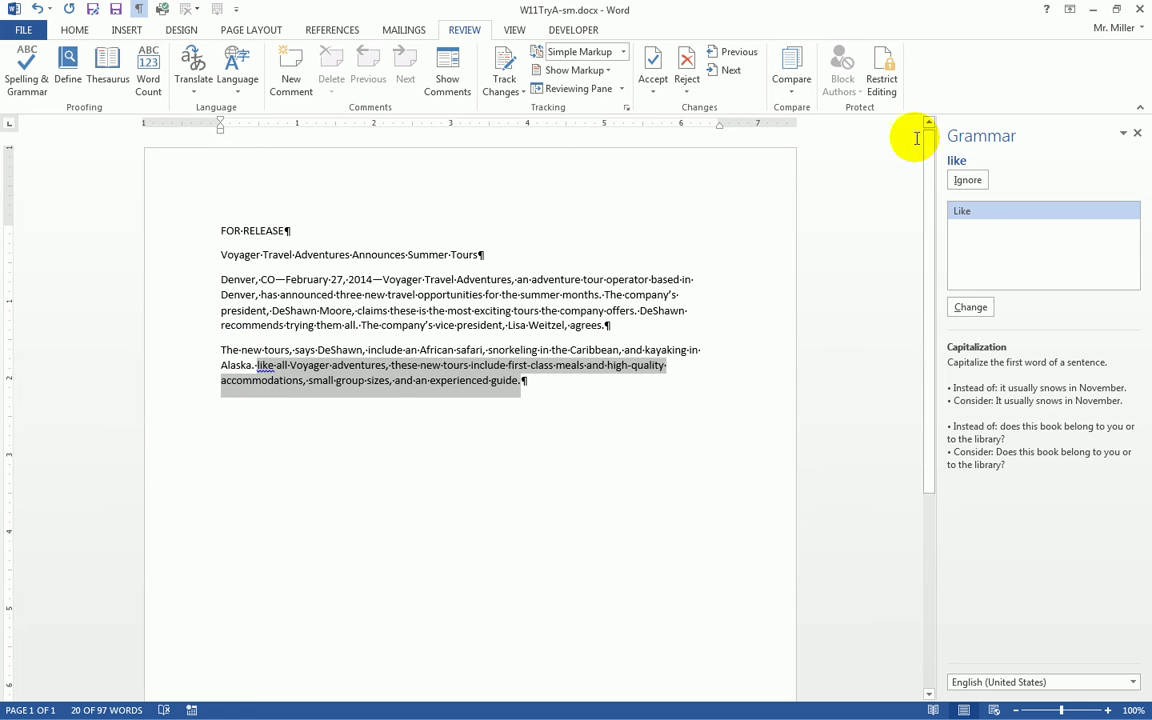
pyautogui.click(971, 307)
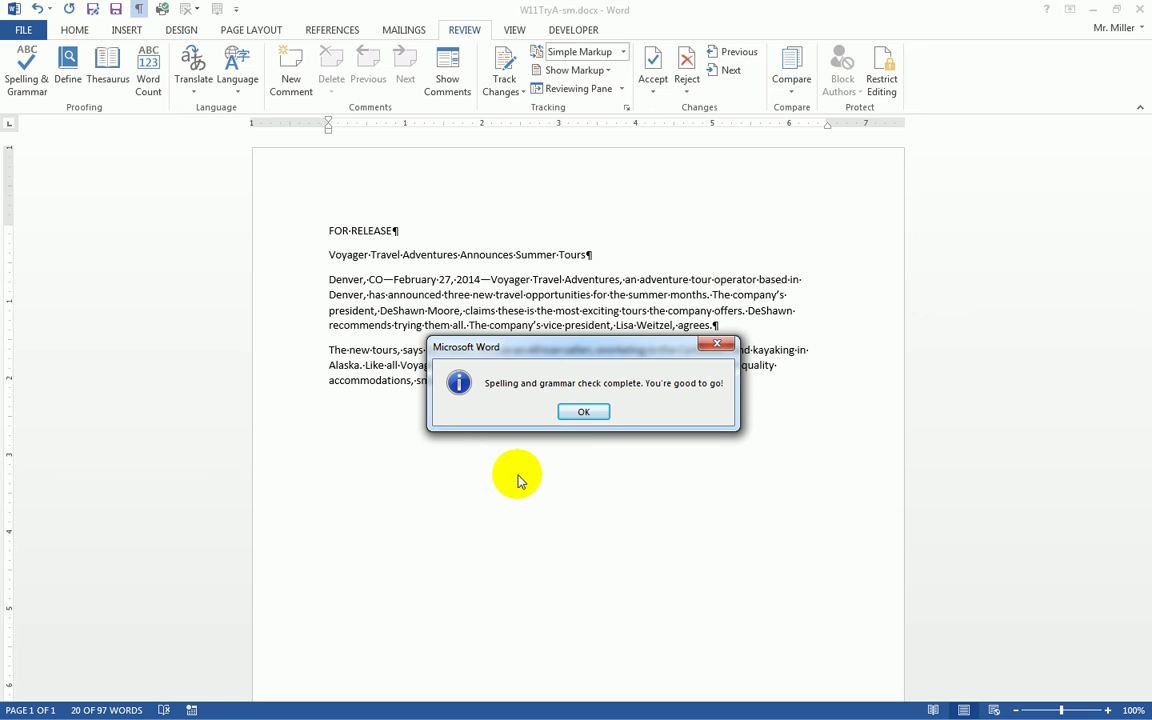
pyautogui.click(587, 413)
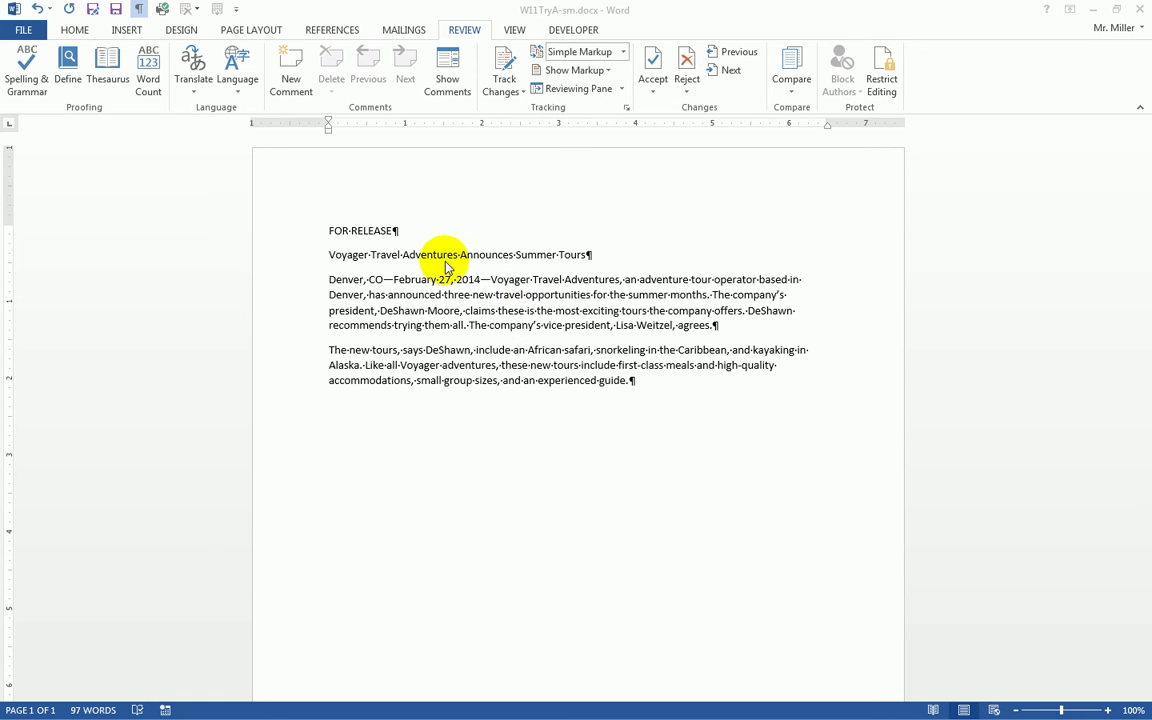
# Replace "Announces" in the headline with the synonym "Reveals"
pyautogui.click(299, 258)
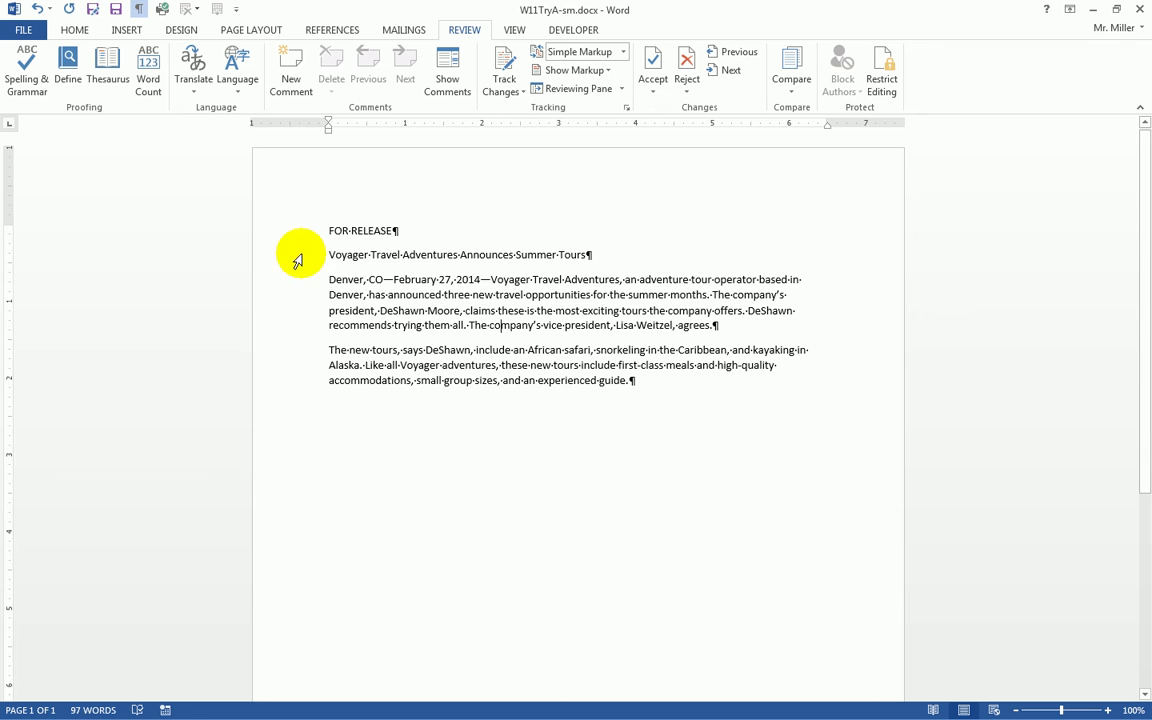
pyautogui.click(297, 257)
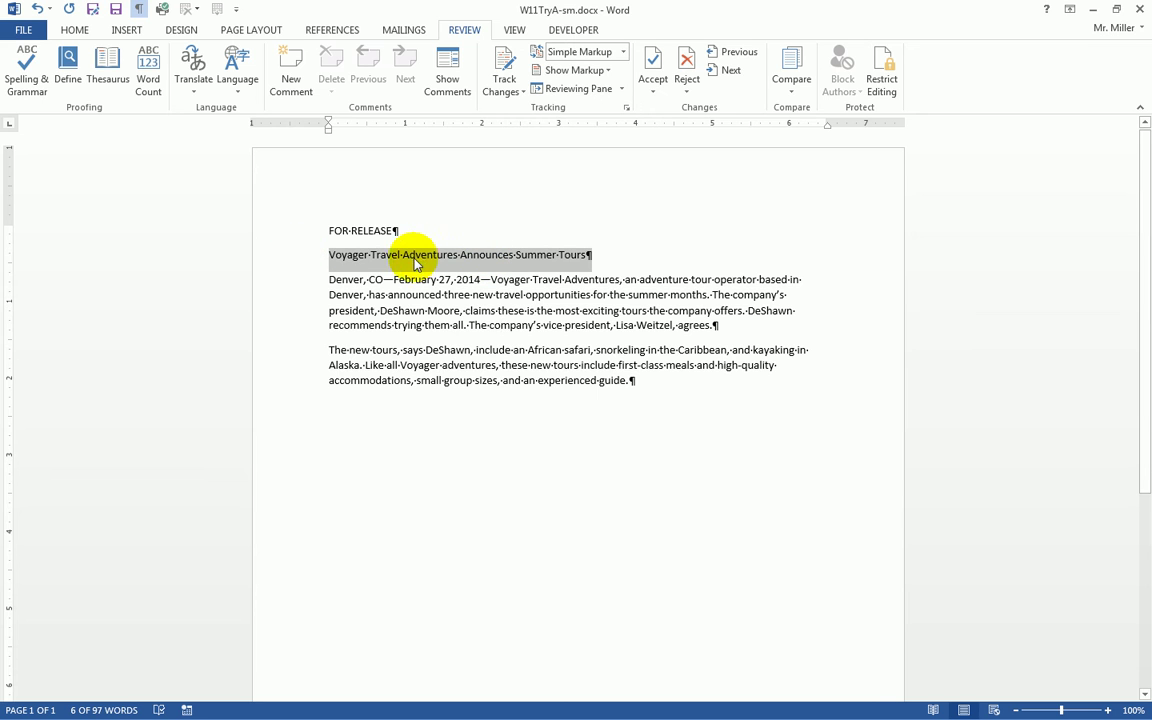
pyautogui.click(489, 257)
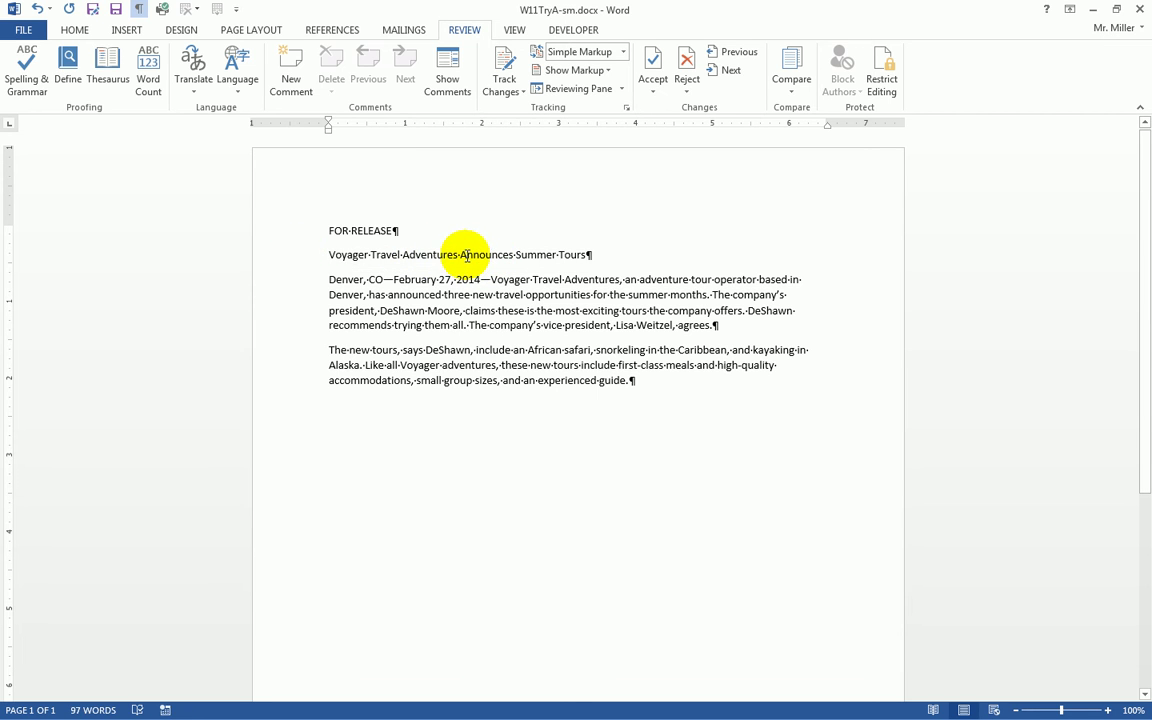
pyautogui.doubleClick(487, 256)
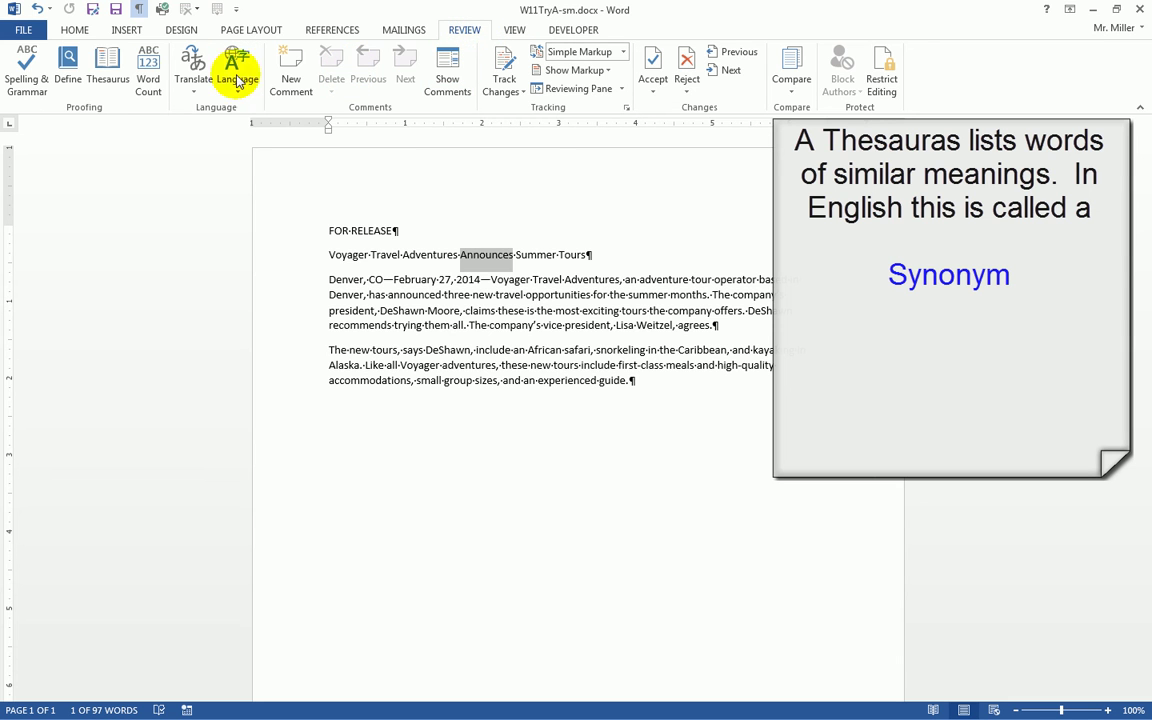
pyautogui.rightClick(487, 261)
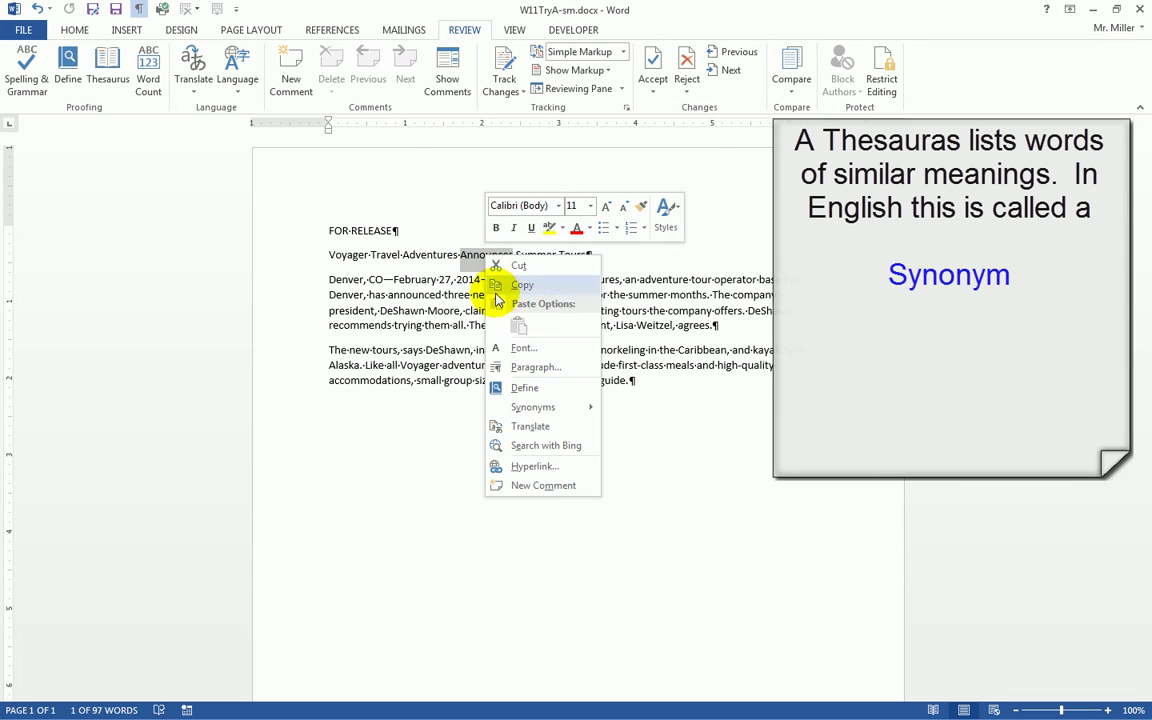
pyautogui.moveTo(523, 411)
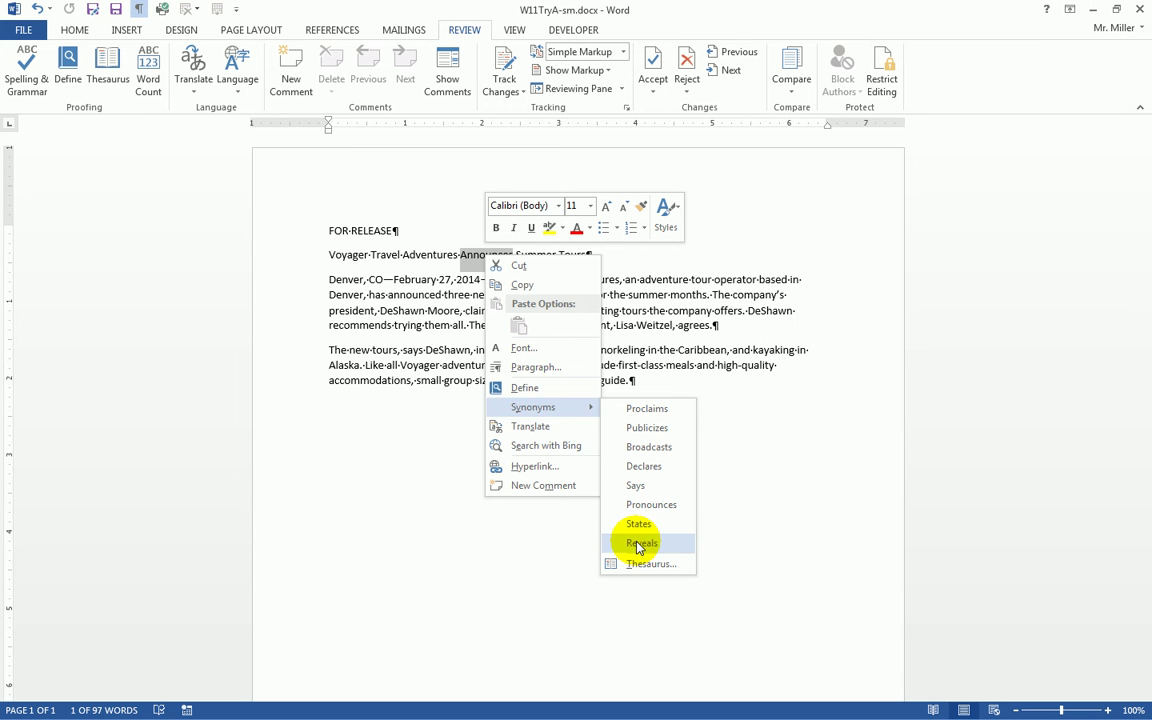
pyautogui.click(640, 544)
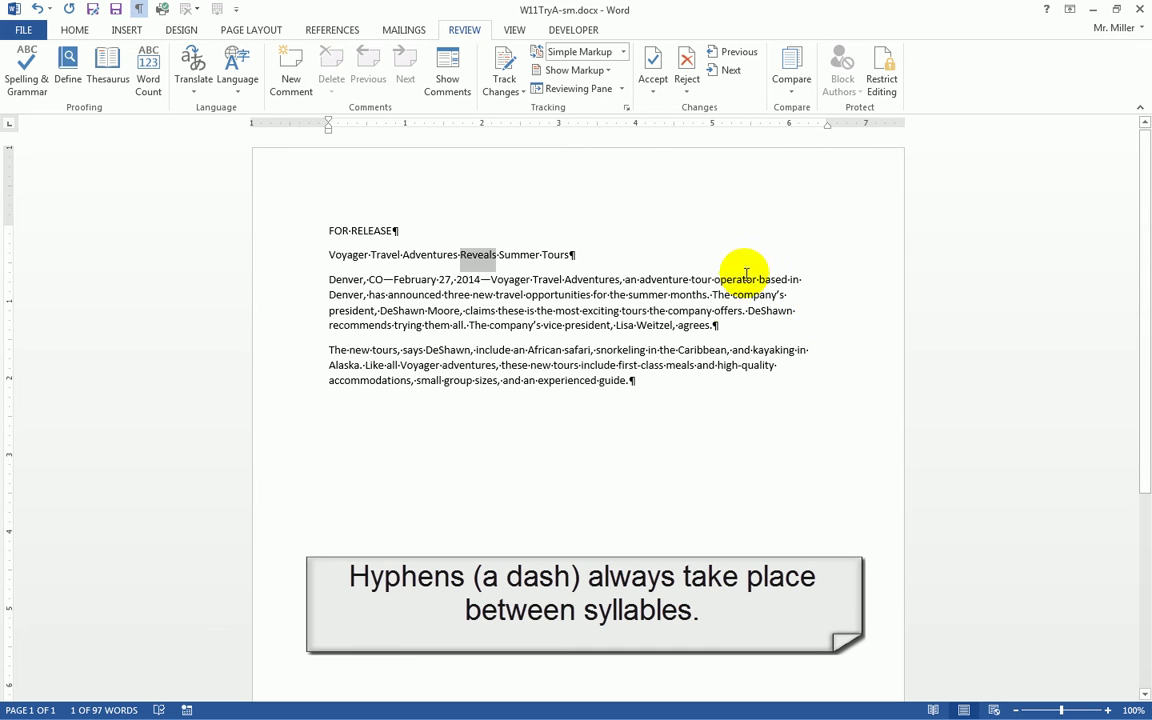
# Turn on automatic hyphenation for the press release and inspect the words split at the line ends
pyautogui.doubleClick(789, 311)
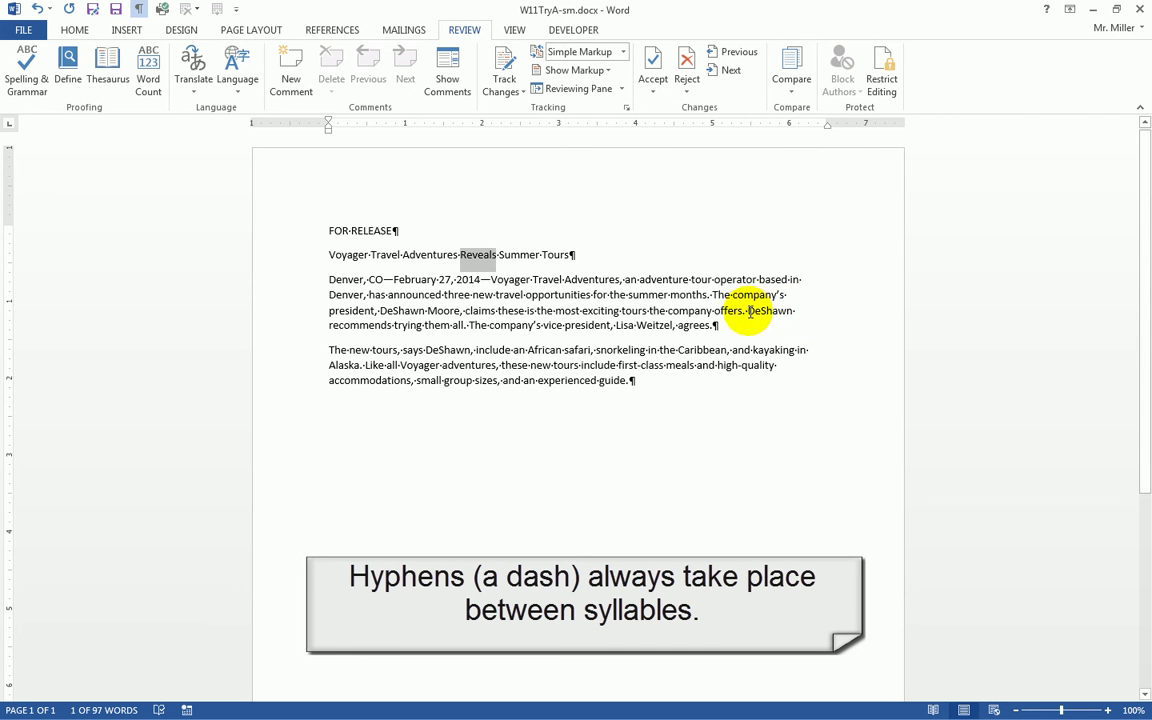
pyautogui.click(330, 320)
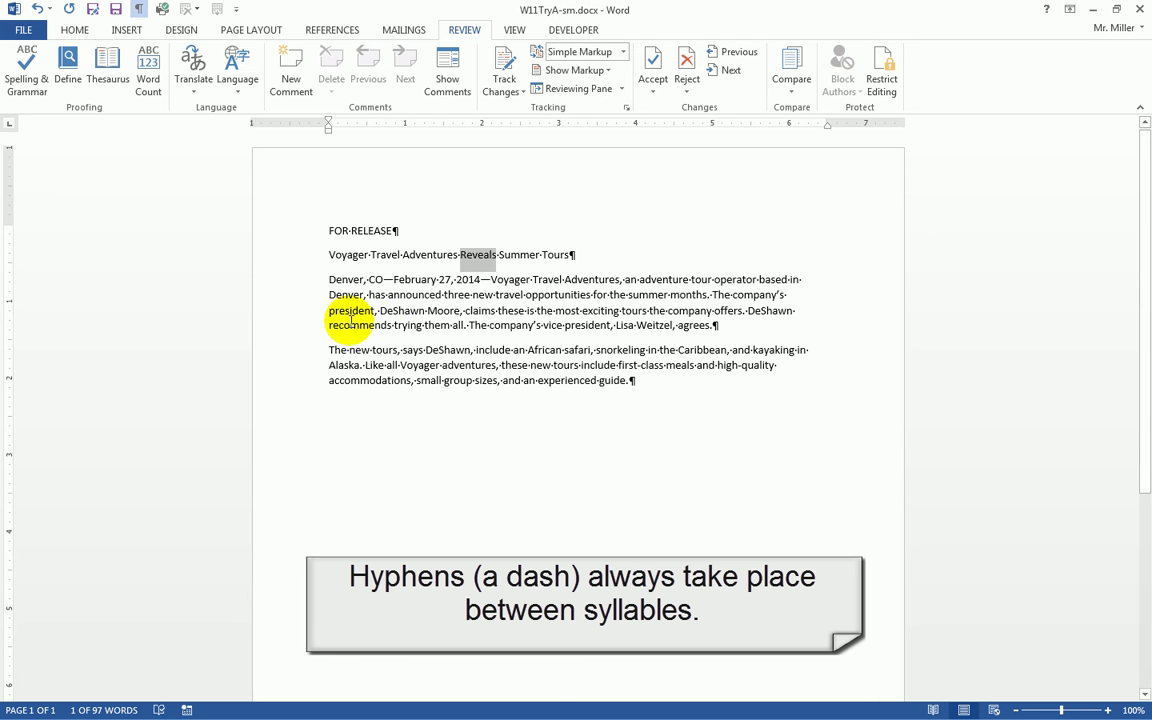
pyautogui.click(252, 34)
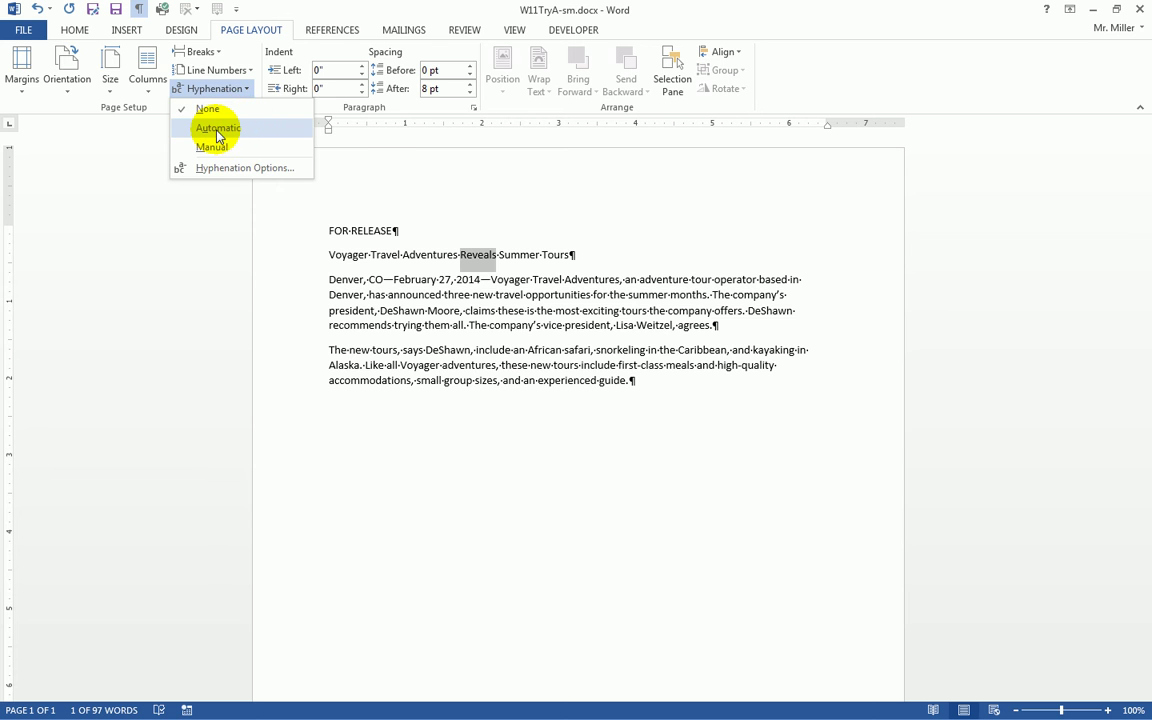
pyautogui.click(217, 128)
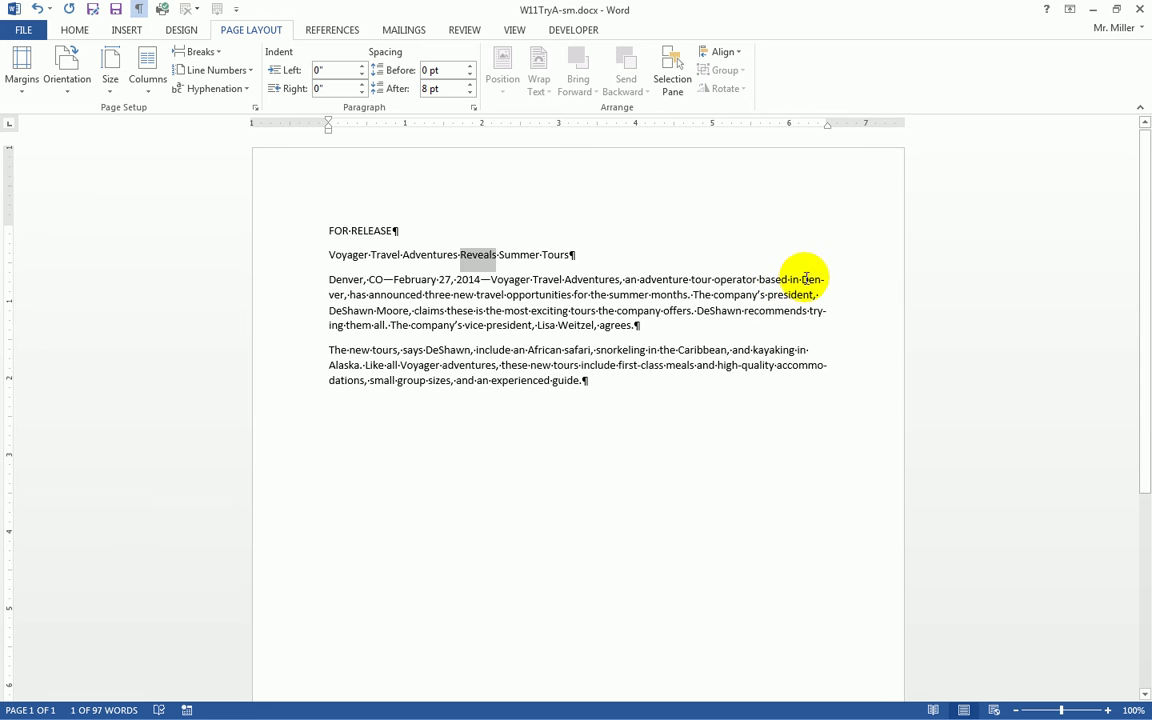
pyautogui.moveTo(803, 279); pyautogui.dragTo(345, 297)
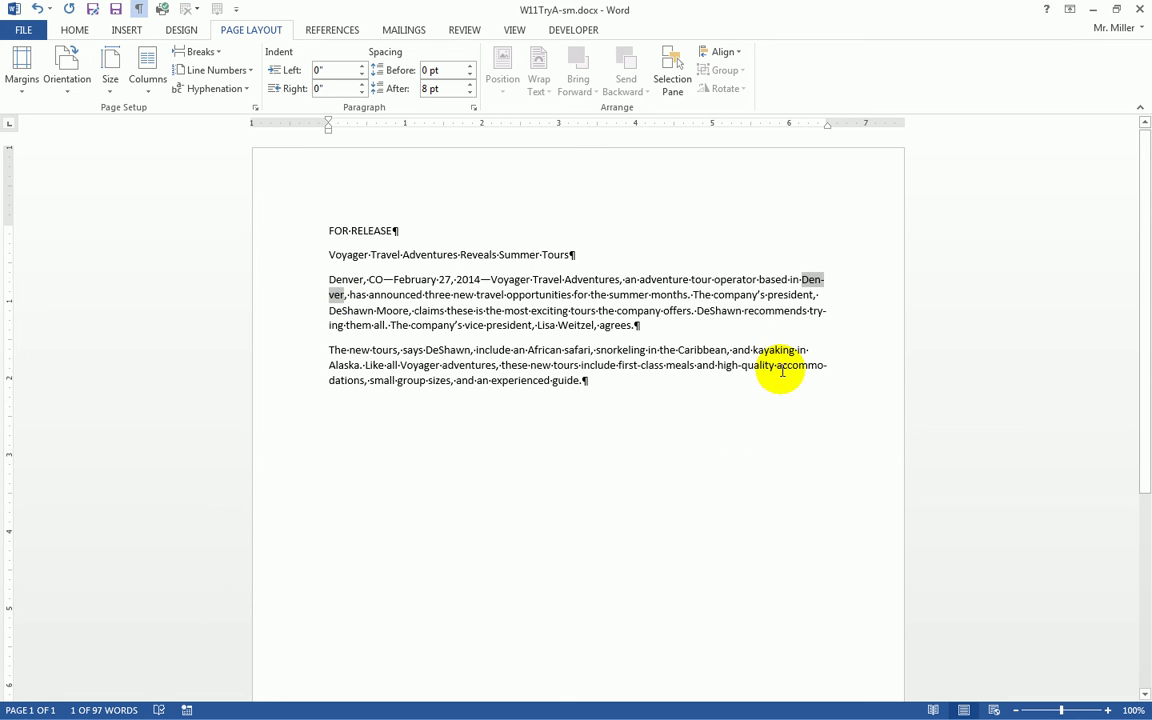
pyautogui.moveTo(779, 368); pyautogui.dragTo(368, 382)
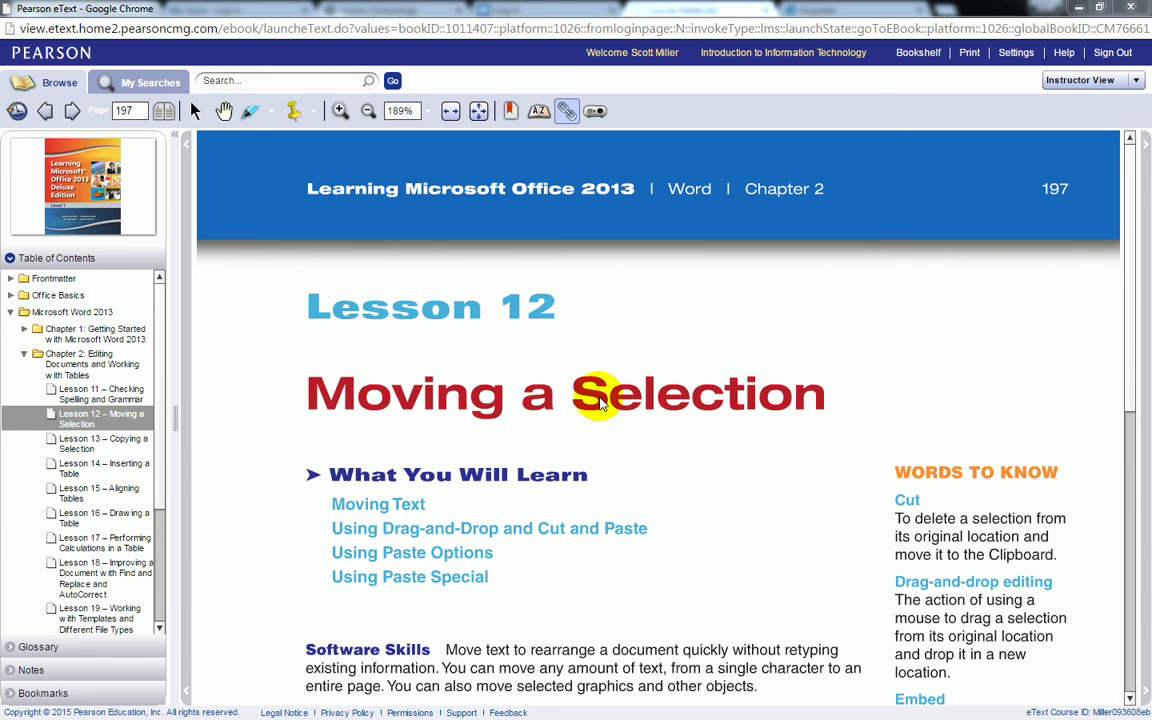
# Switch to the Pearson eText and go to page 198 for the Moving Text exercise
pyautogui.click(128, 110)
pyautogui.doubleClick(130, 111)
pyautogui.write('198')
pyautogui.press('Return')
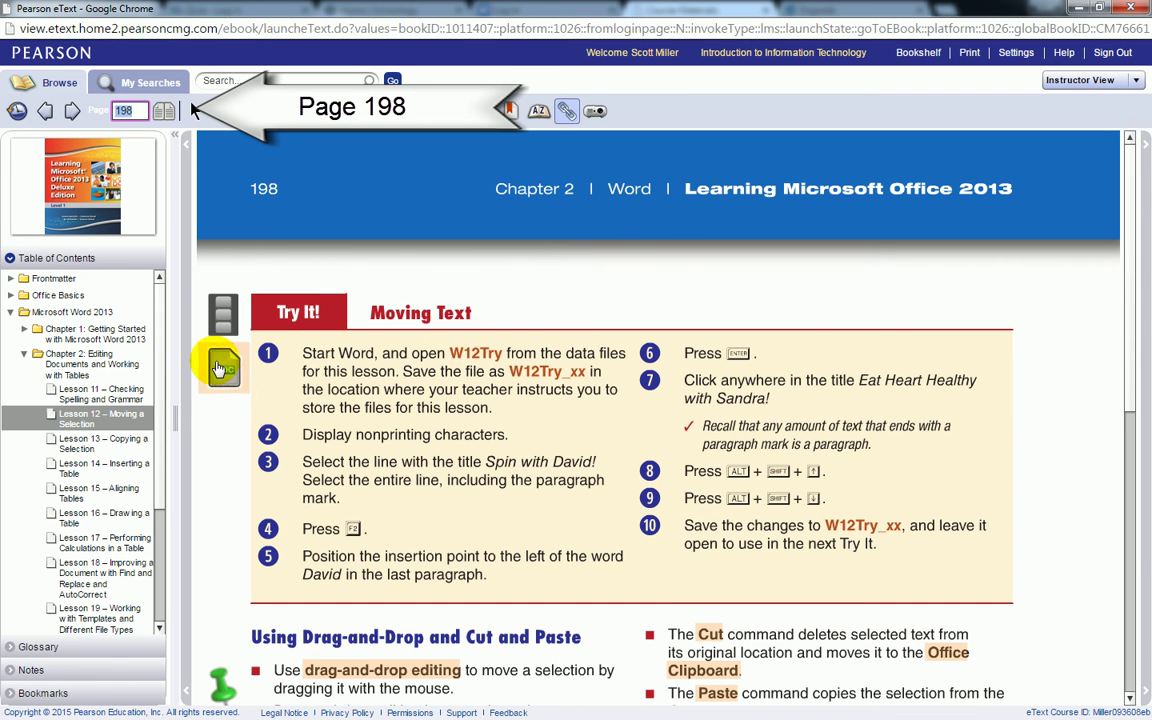
# Download the W12Try data file from the exercise, open it in Word and enable editing
pyautogui.click(226, 380)
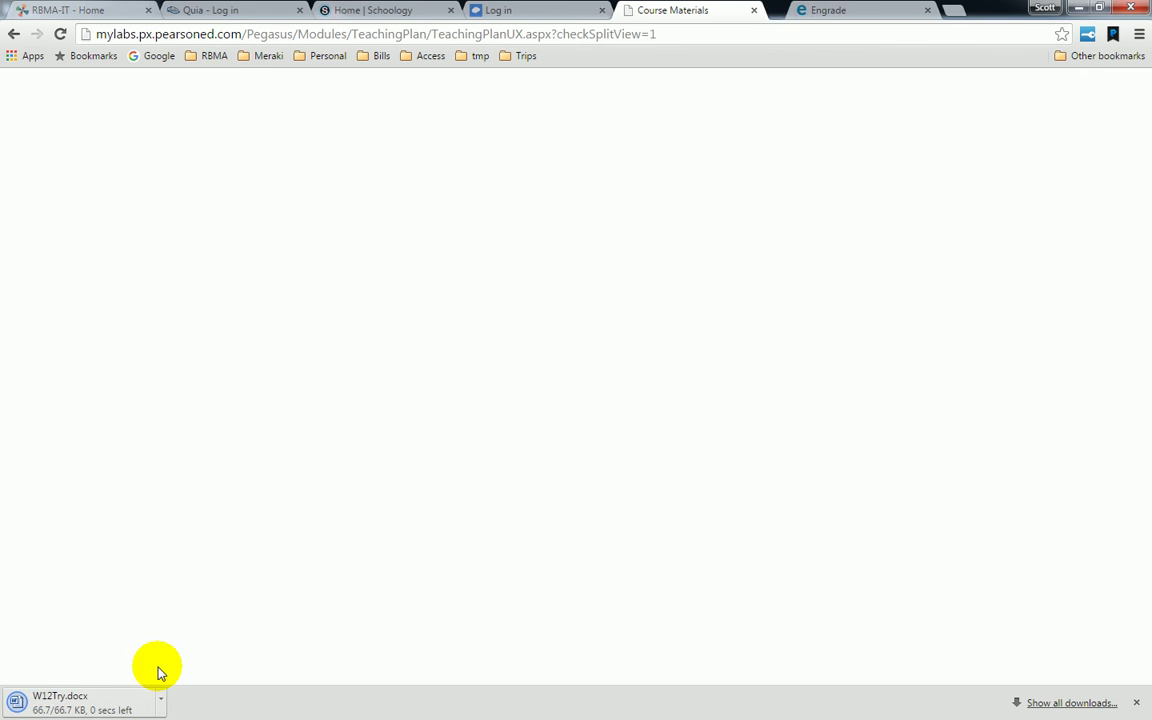
pyautogui.click(92, 709)
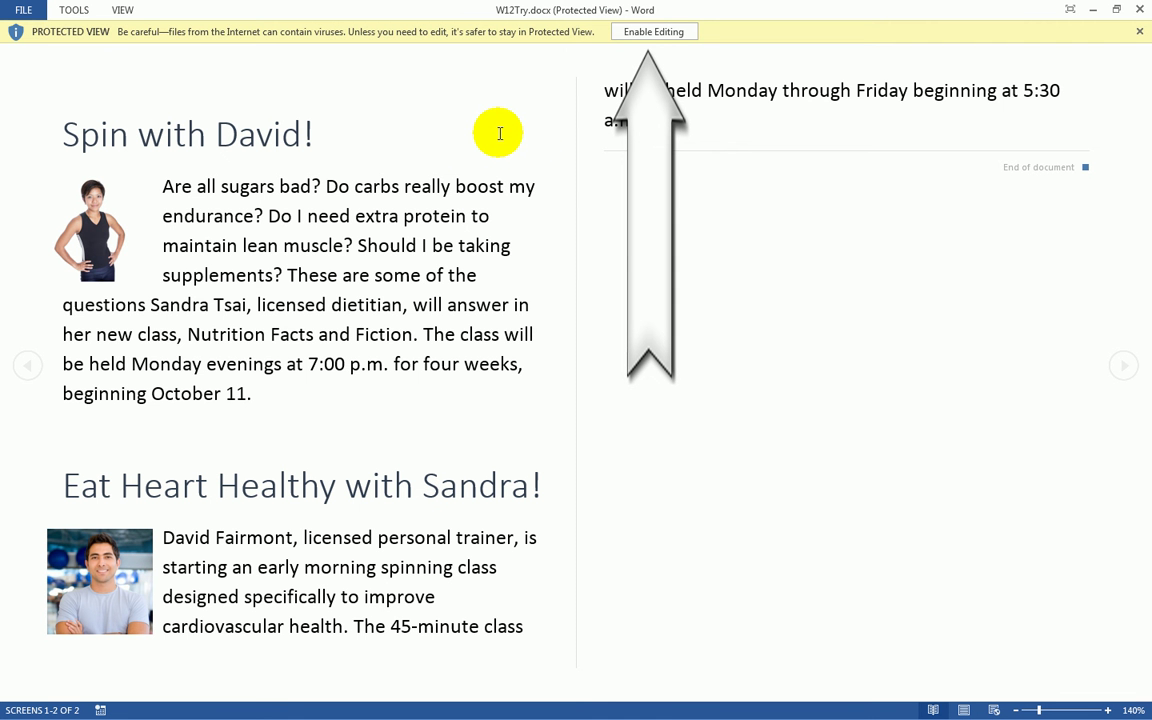
pyautogui.click(655, 32)
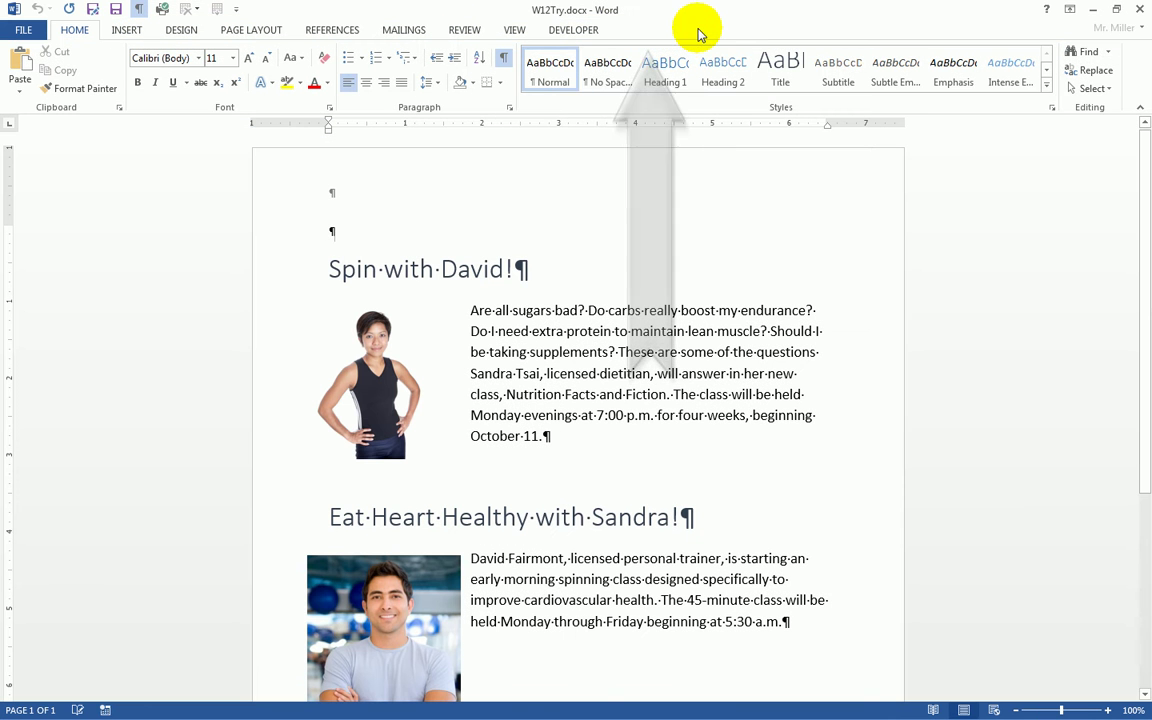
# Save the document as W12Try-sm.docx in the October 21 folder
pyautogui.click(30, 36)
pyautogui.click(35, 191)
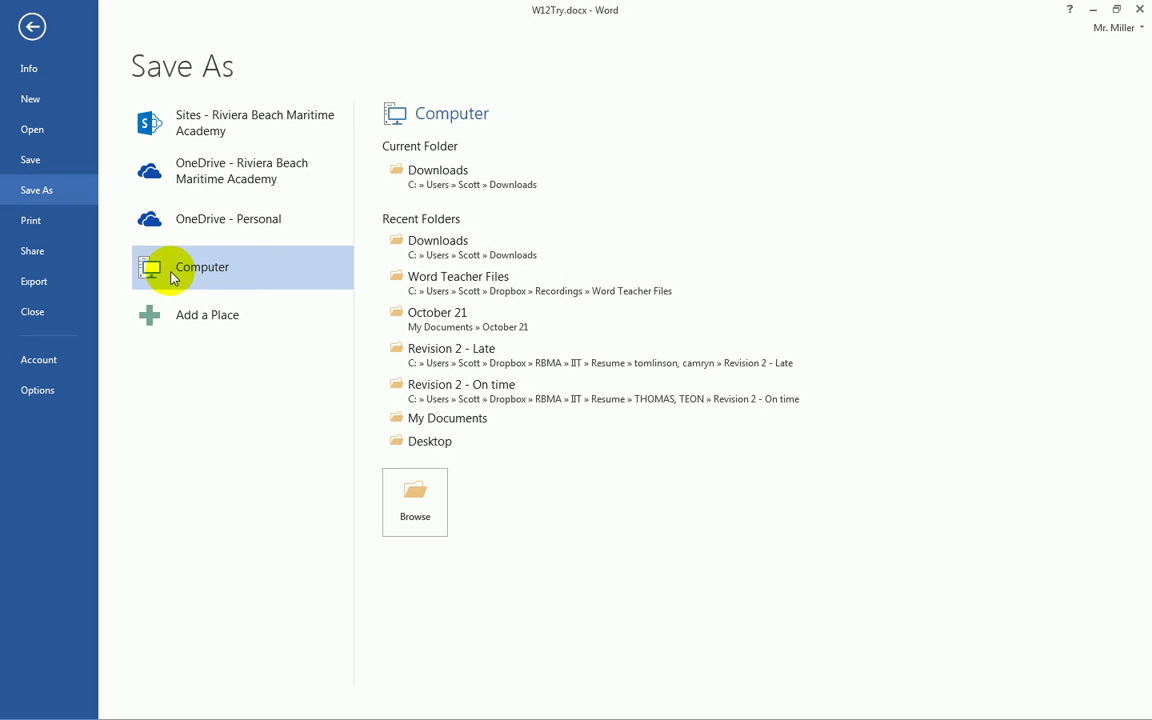
pyautogui.click(430, 313)
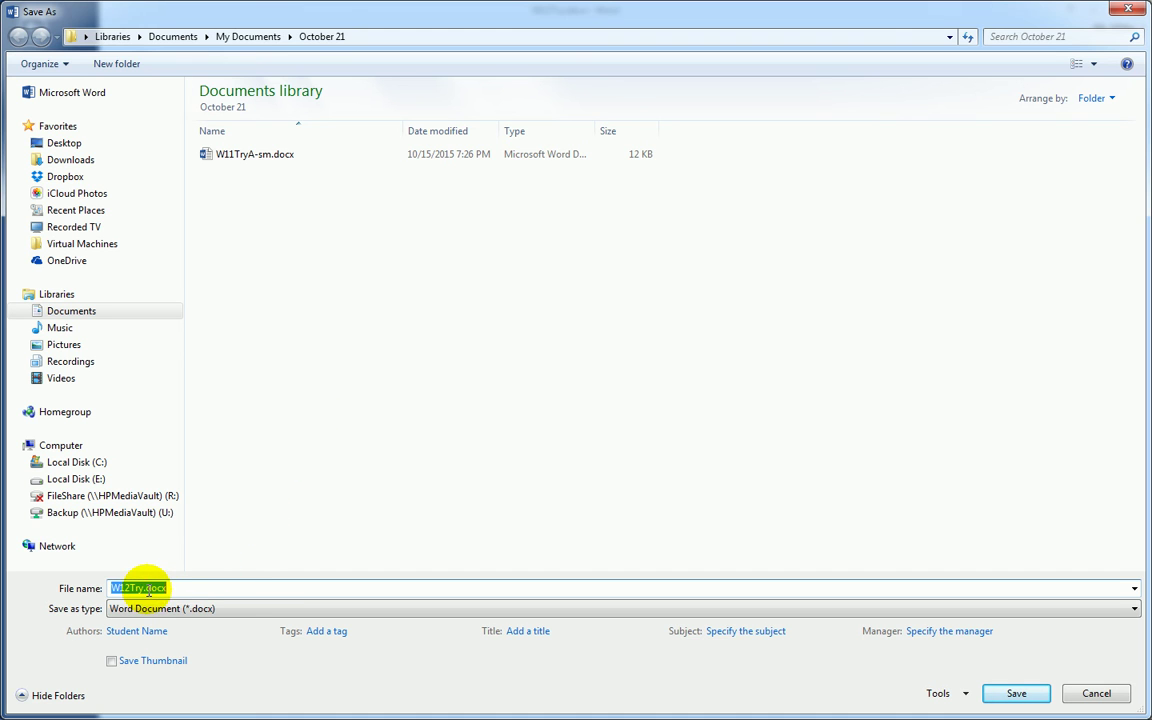
pyautogui.click(143, 590)
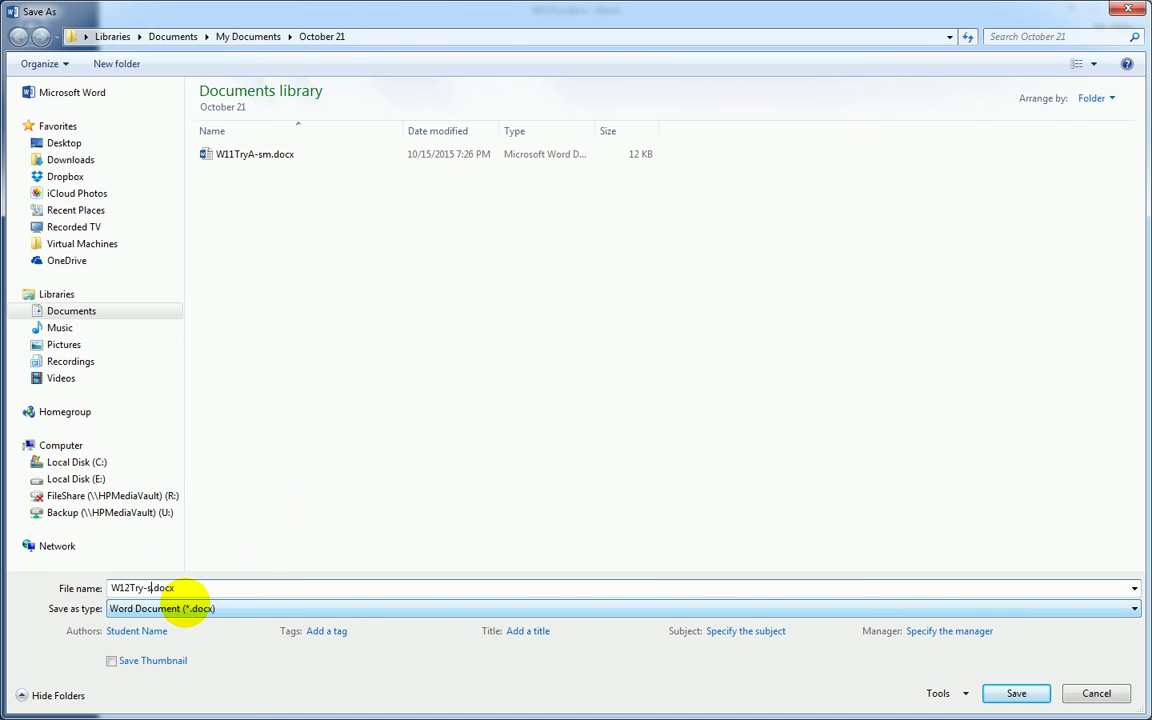
pyautogui.press('Return')
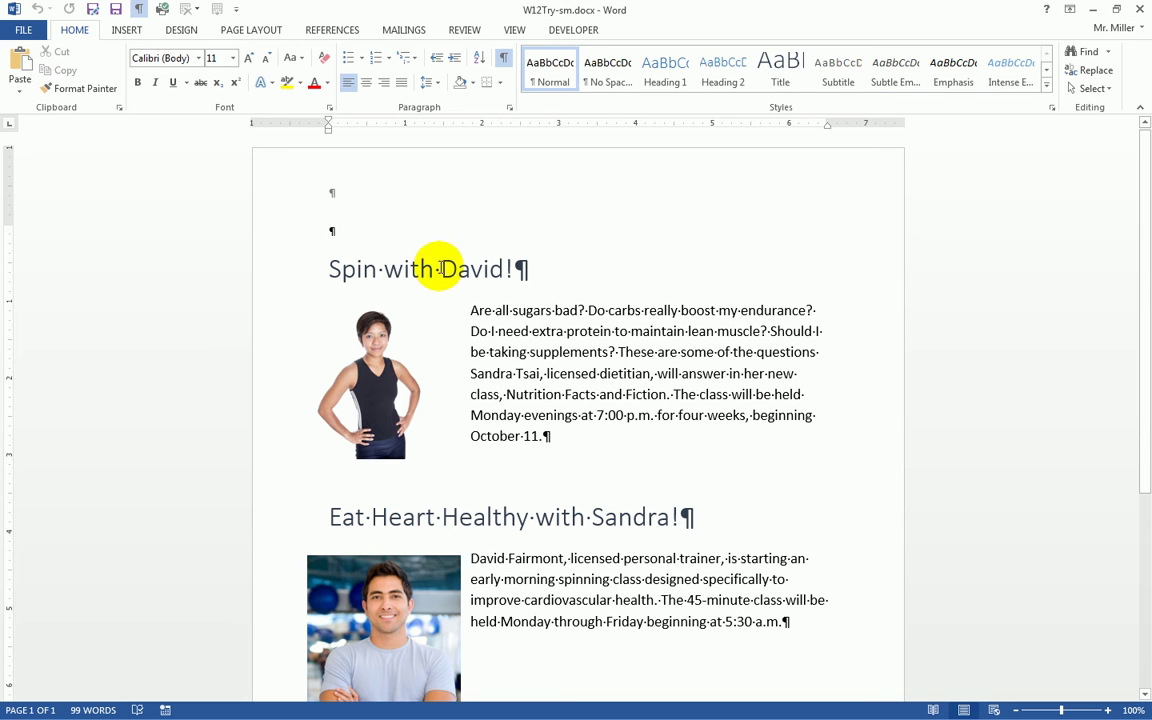
# Compare the two class titles with the pictures beneath them
pyautogui.moveTo(330, 270); pyautogui.dragTo(510, 270)
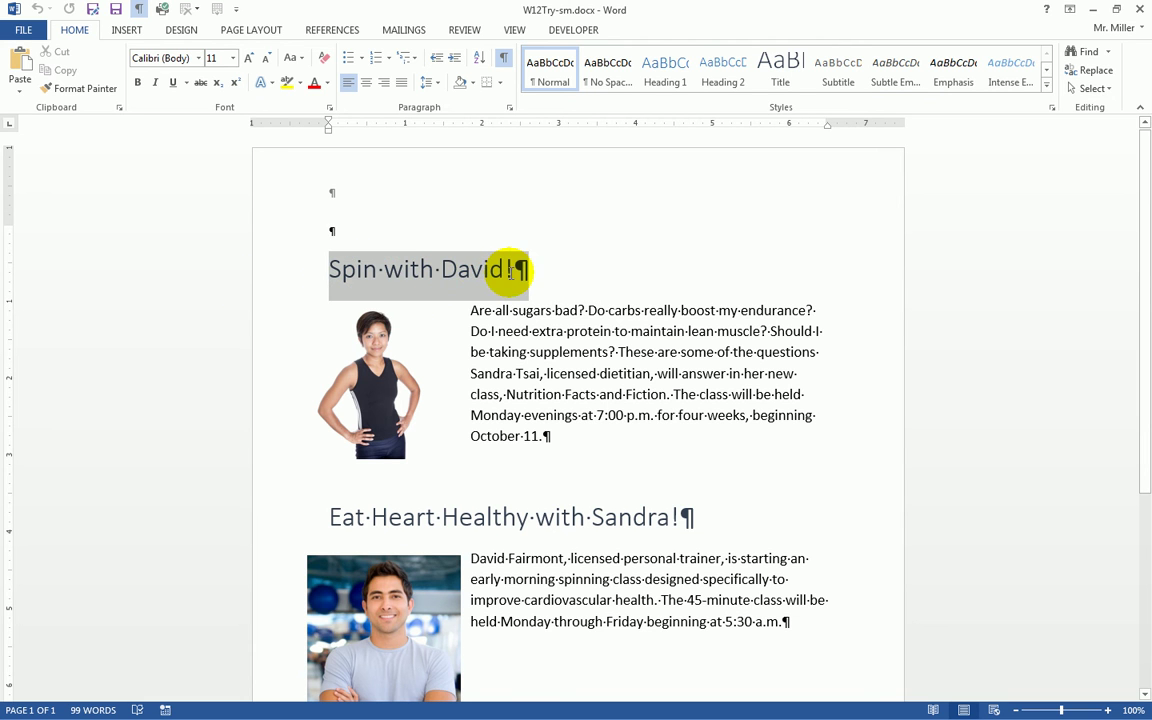
pyautogui.click(380, 372)
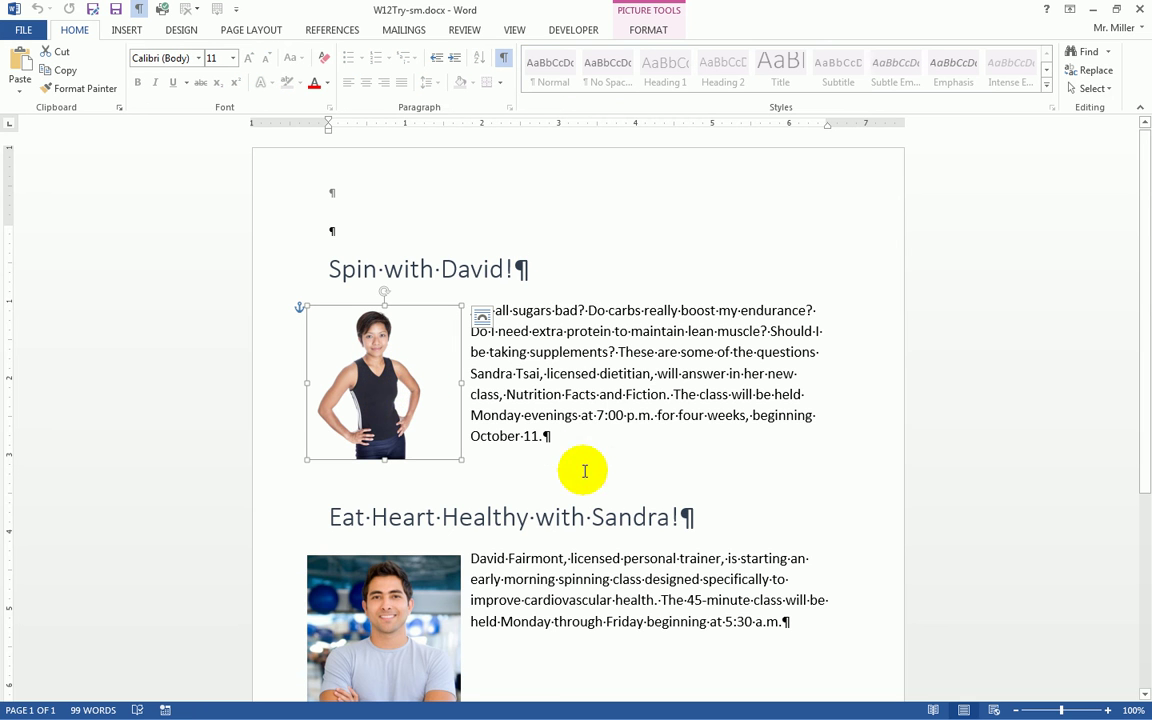
pyautogui.click(335, 516)
pyautogui.moveTo(321, 517); pyautogui.dragTo(676, 513)
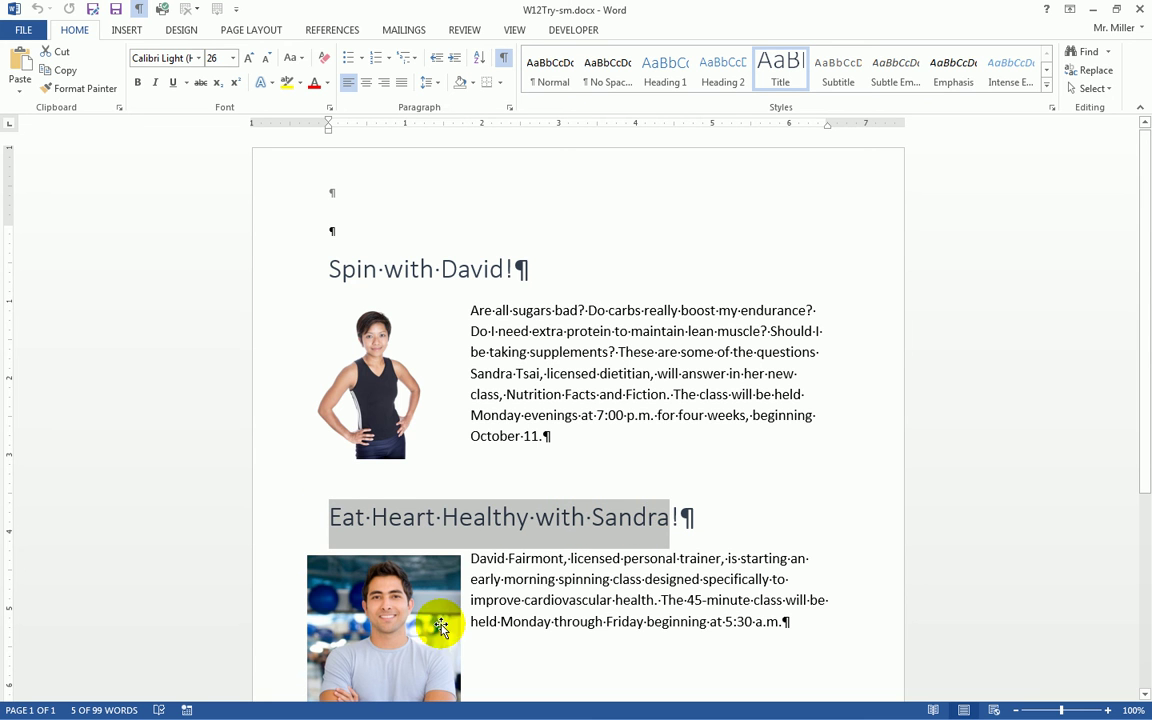
pyautogui.click(404, 638)
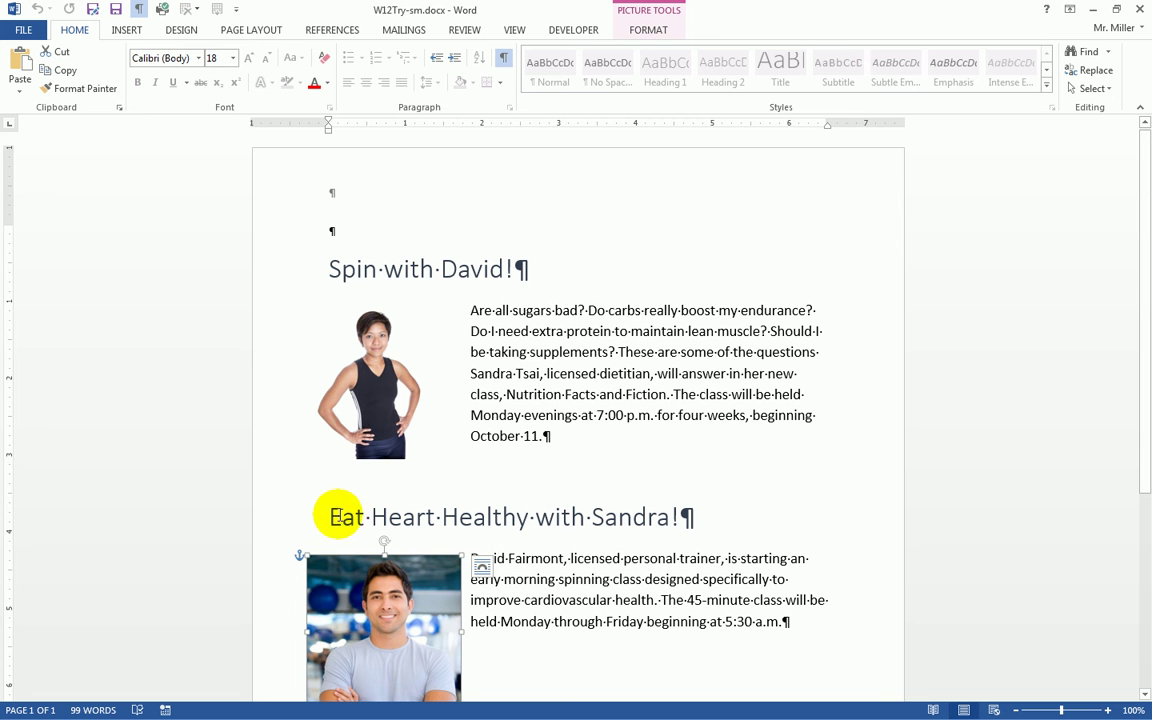
# Move the whole Eat Heart Healthy title, including its paragraph mark, to directly above the Spin title
pyautogui.moveTo(331, 517); pyautogui.dragTo(677, 514)
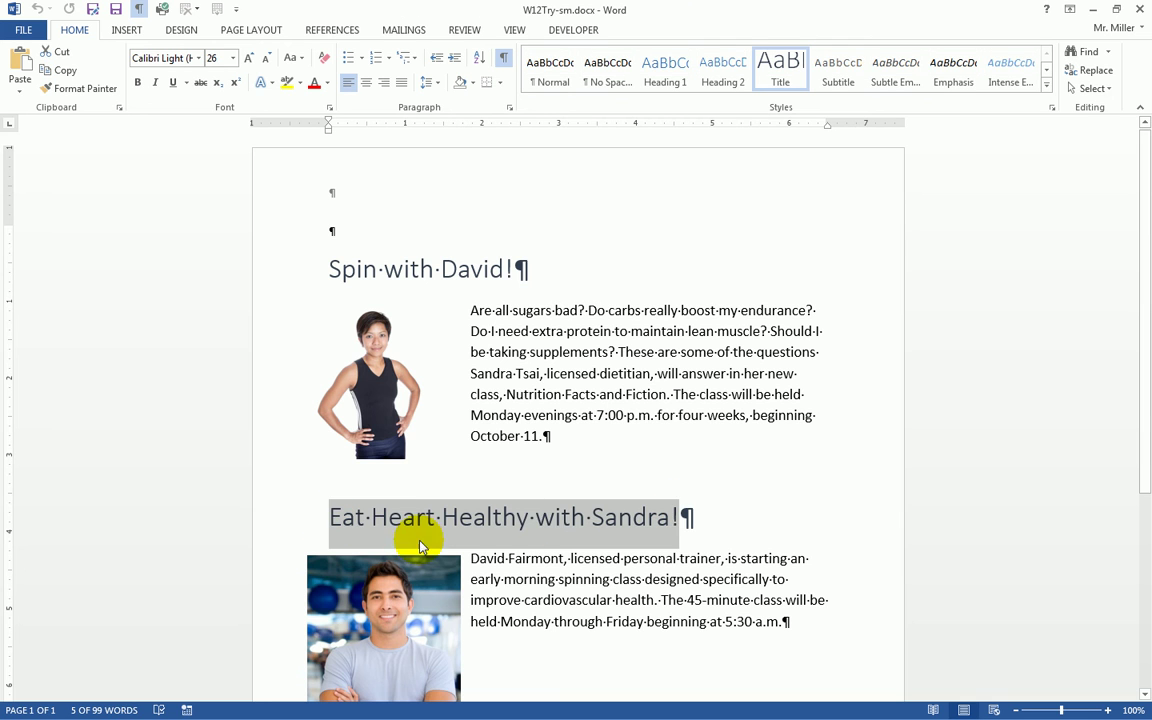
pyautogui.click(328, 520)
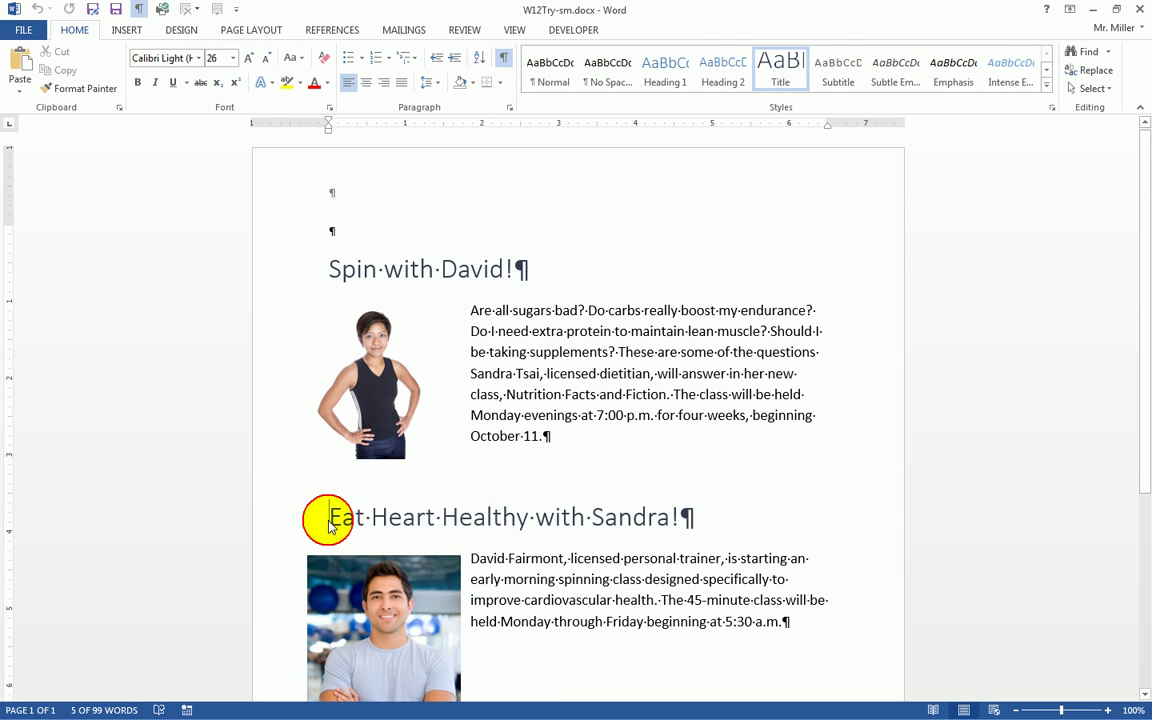
pyautogui.keyDown('shift'); pyautogui.click(797, 484); pyautogui.keyUp('shift')
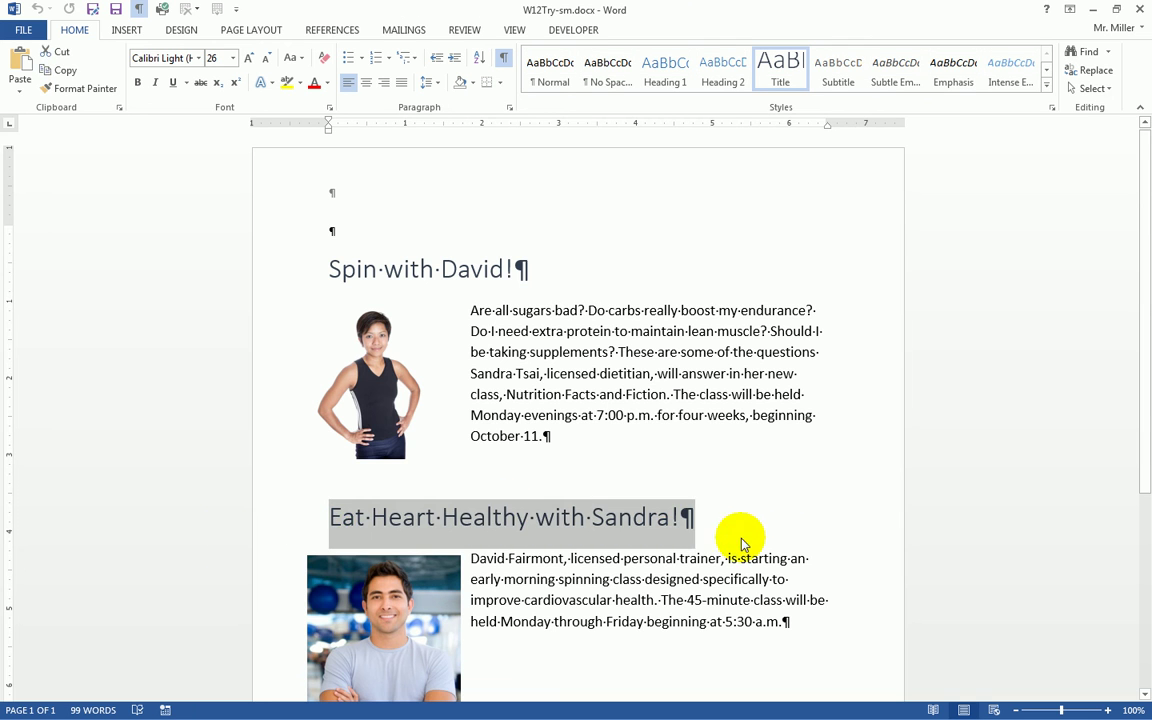
pyautogui.moveTo(764, 545); pyautogui.dragTo(678, 530)
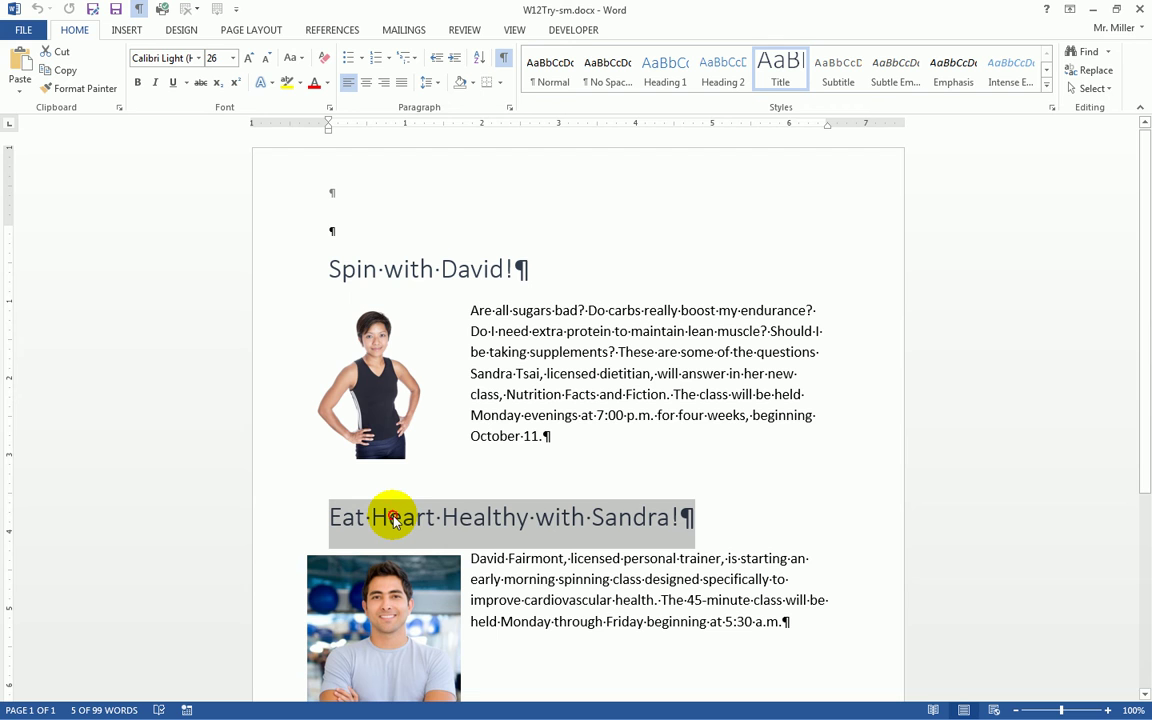
pyautogui.moveTo(395, 520); pyautogui.dragTo(318, 283)
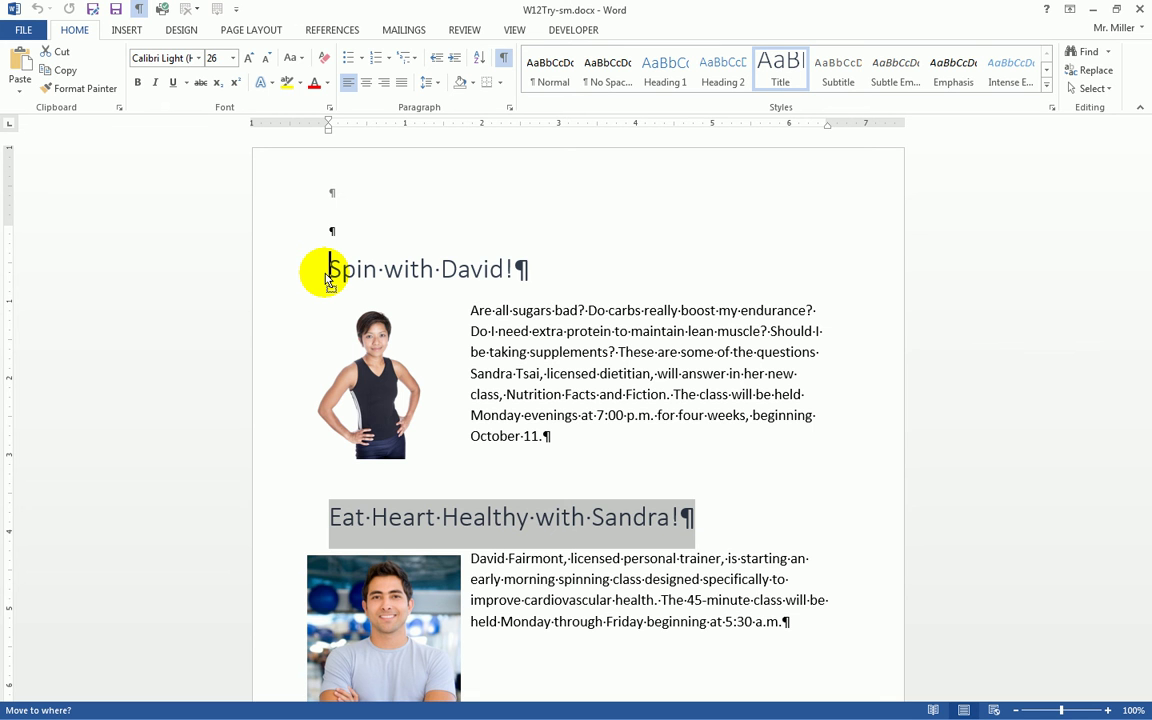
pyautogui.moveTo(326, 280); pyautogui.dragTo(326, 280)
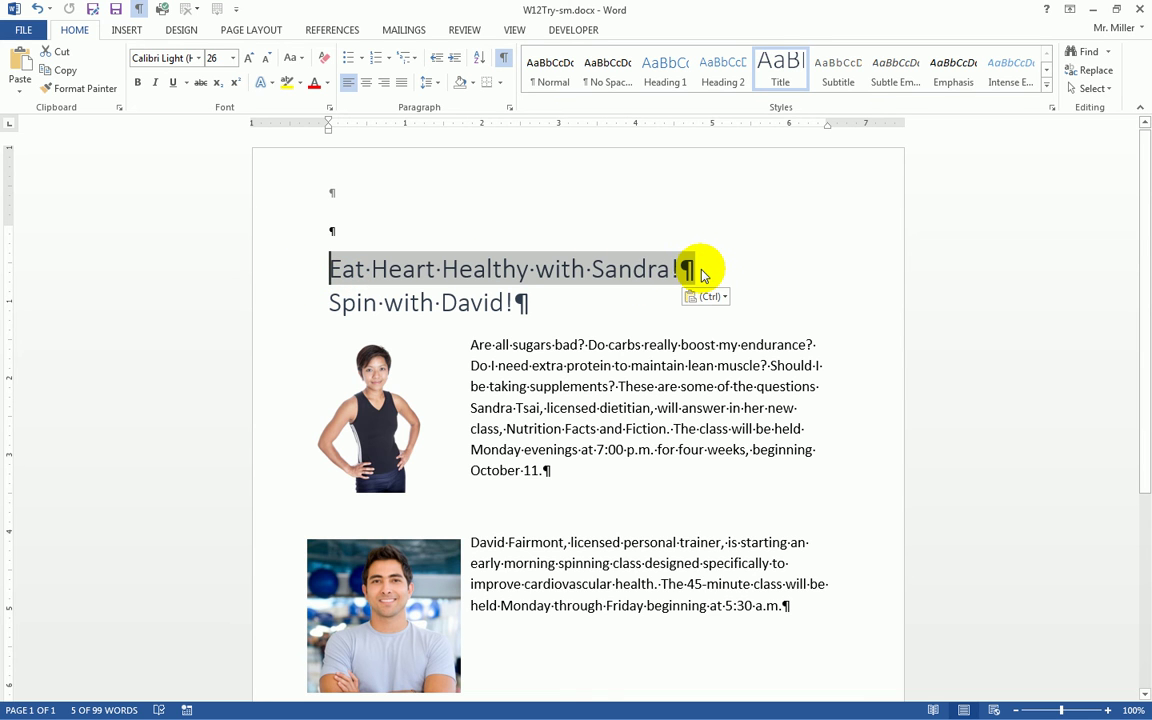
# Move the whole Spin title to just before the personal trainer's class description, above his picture
pyautogui.click(292, 307)
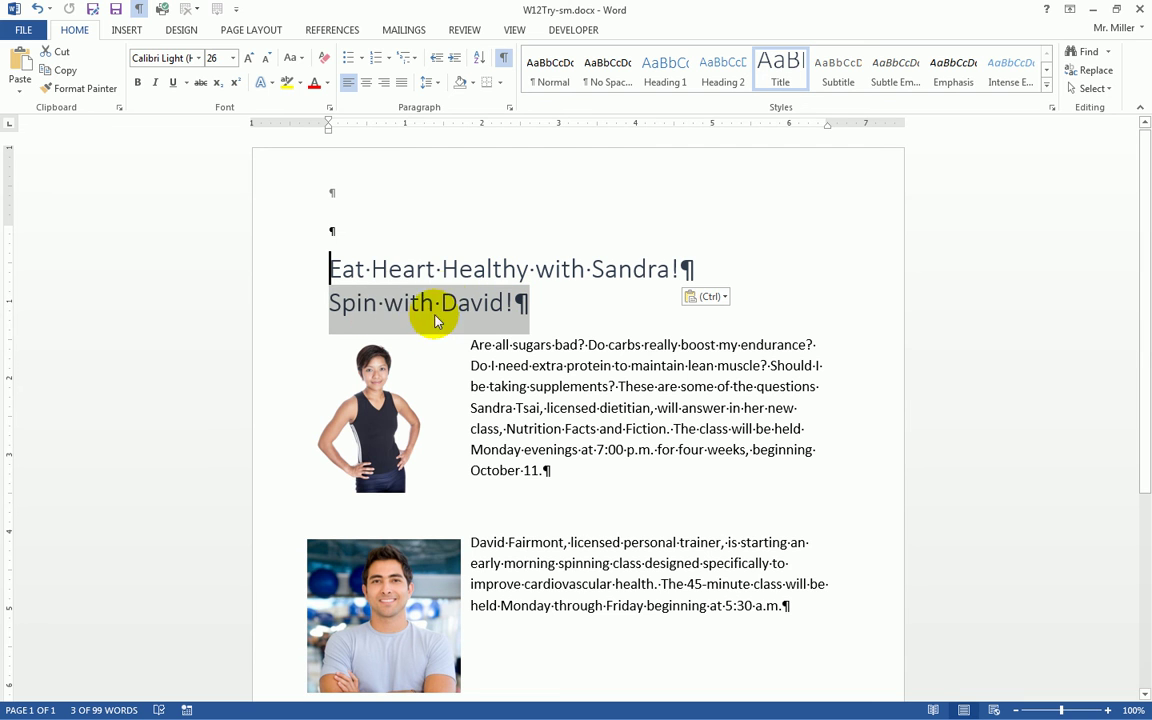
pyautogui.moveTo(416, 311); pyautogui.dragTo(534, 530)
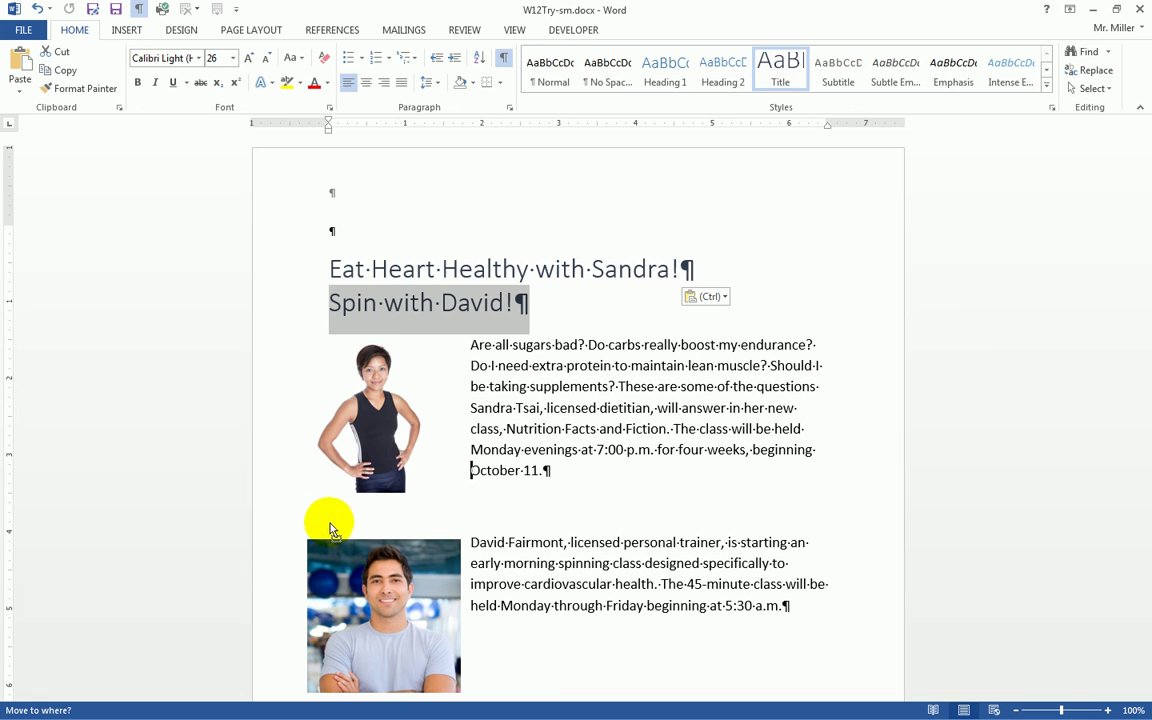
pyautogui.click(472, 545)
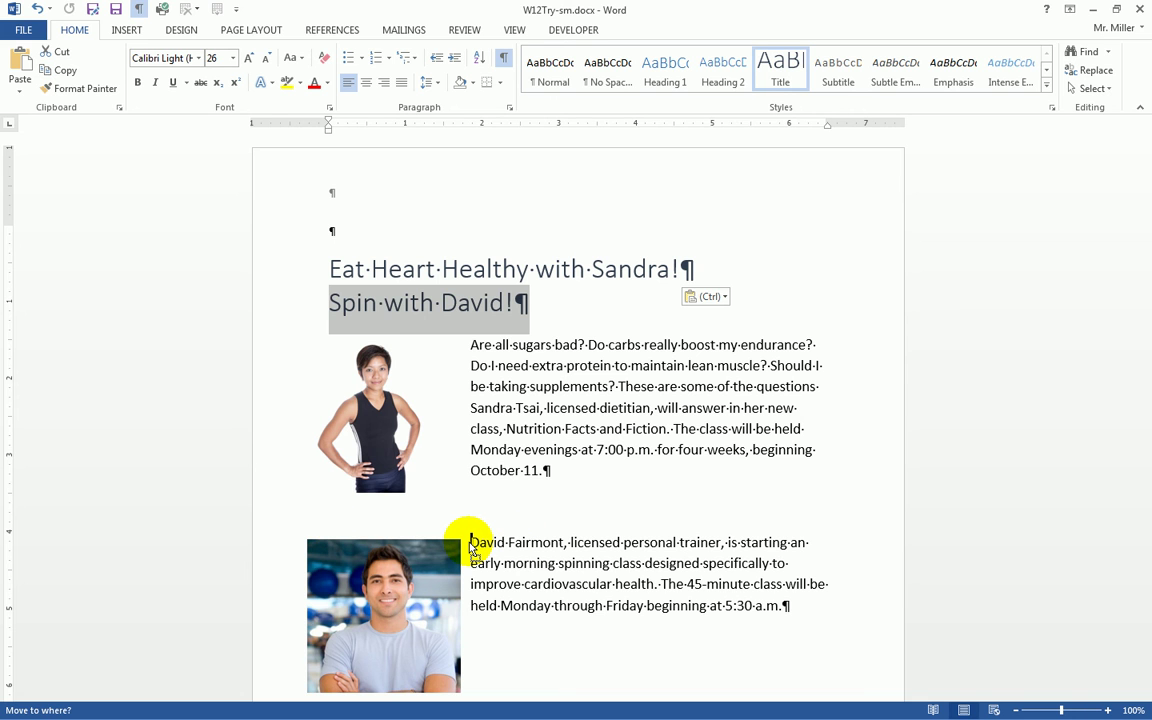
pyautogui.press('Return')
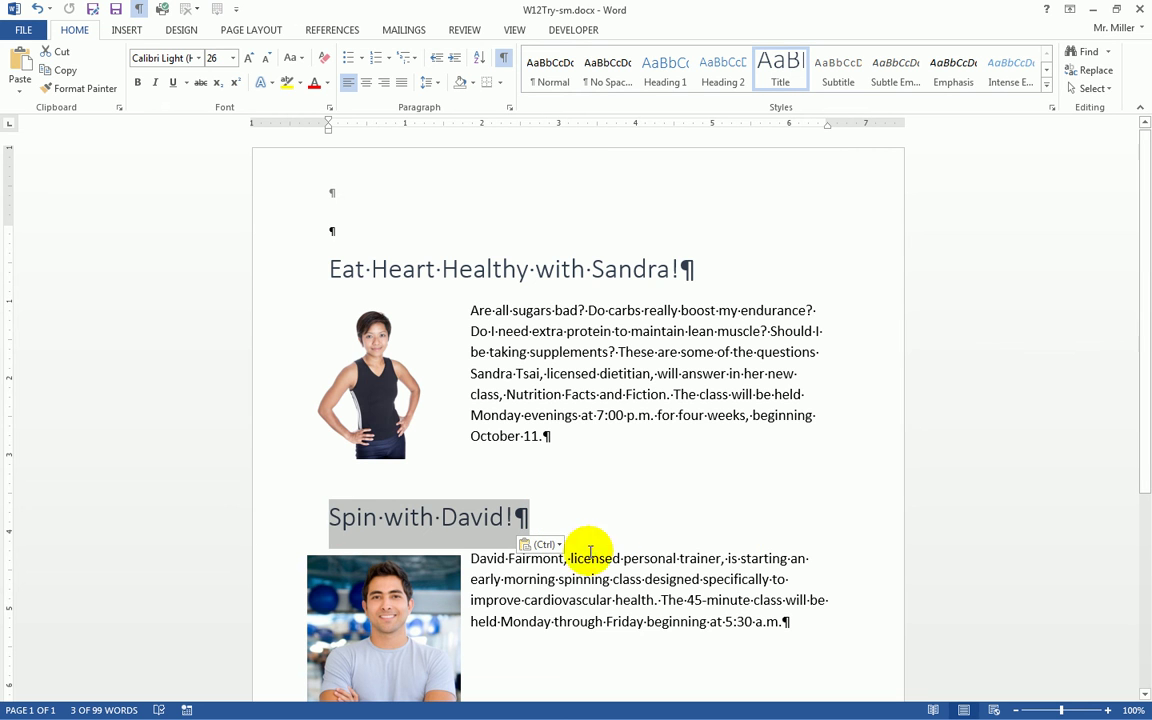
pyautogui.click(515, 568)
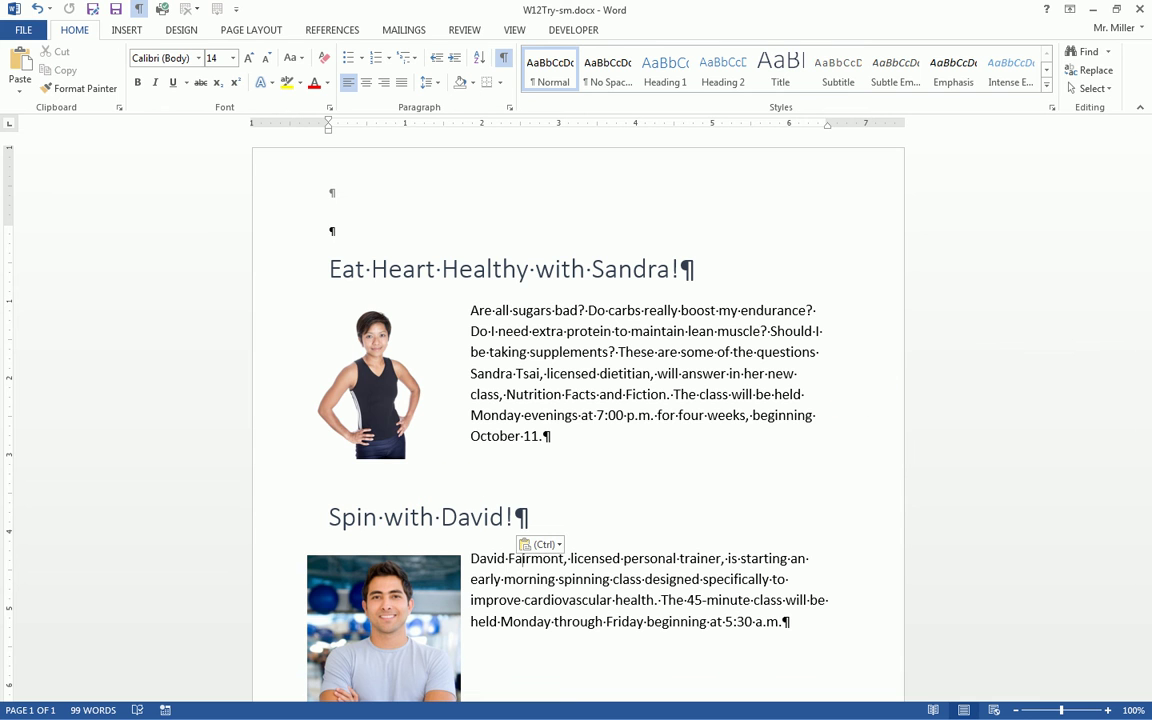
pyautogui.press('Escape')
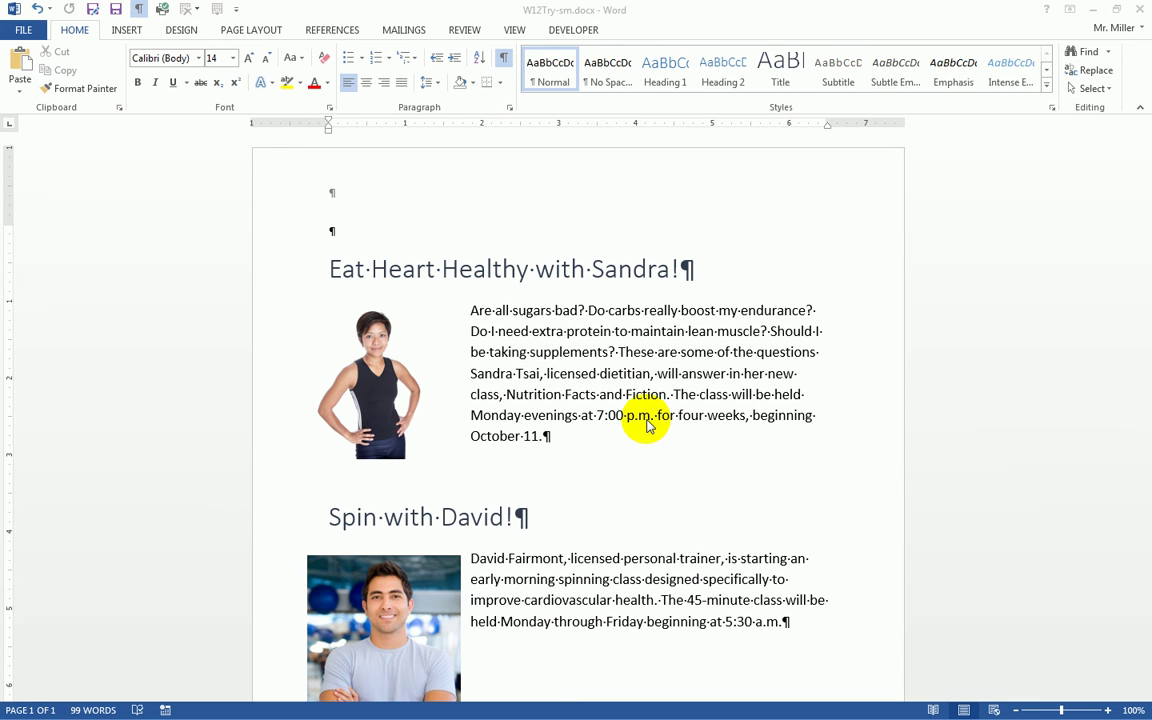
# Copy the Eat Heart Healthy title and paste it with merged formatting after "Should I be taking supplements?" in the nutrition class paragraph
pyautogui.click(322, 268)
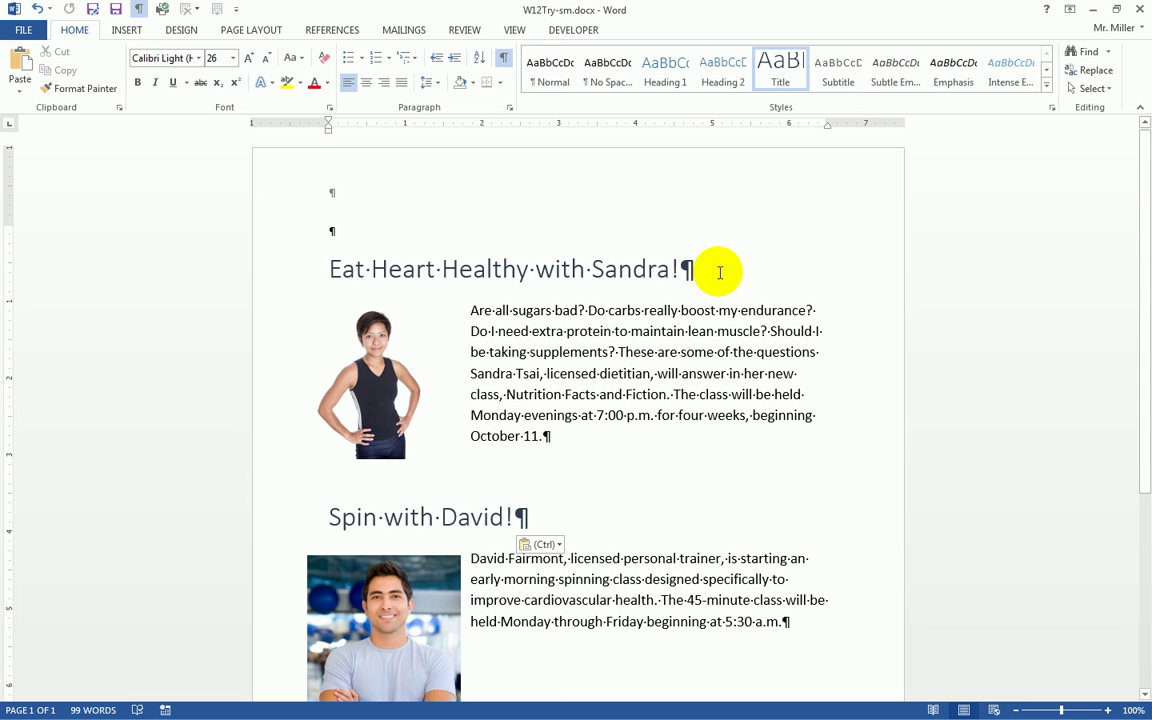
pyautogui.click(619, 354)
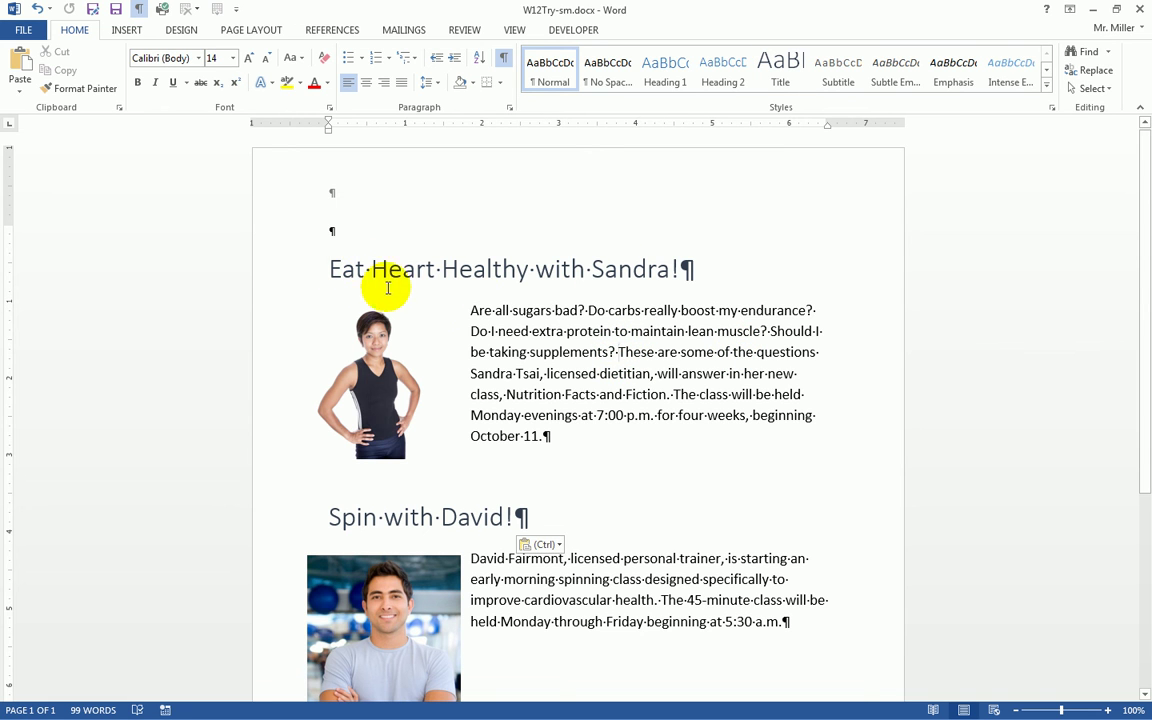
pyautogui.moveTo(329, 270)
pyautogui.mouseDown()
pyautogui.moveTo(681, 267)
pyautogui.moveTo(698, 279)
pyautogui.mouseUp()
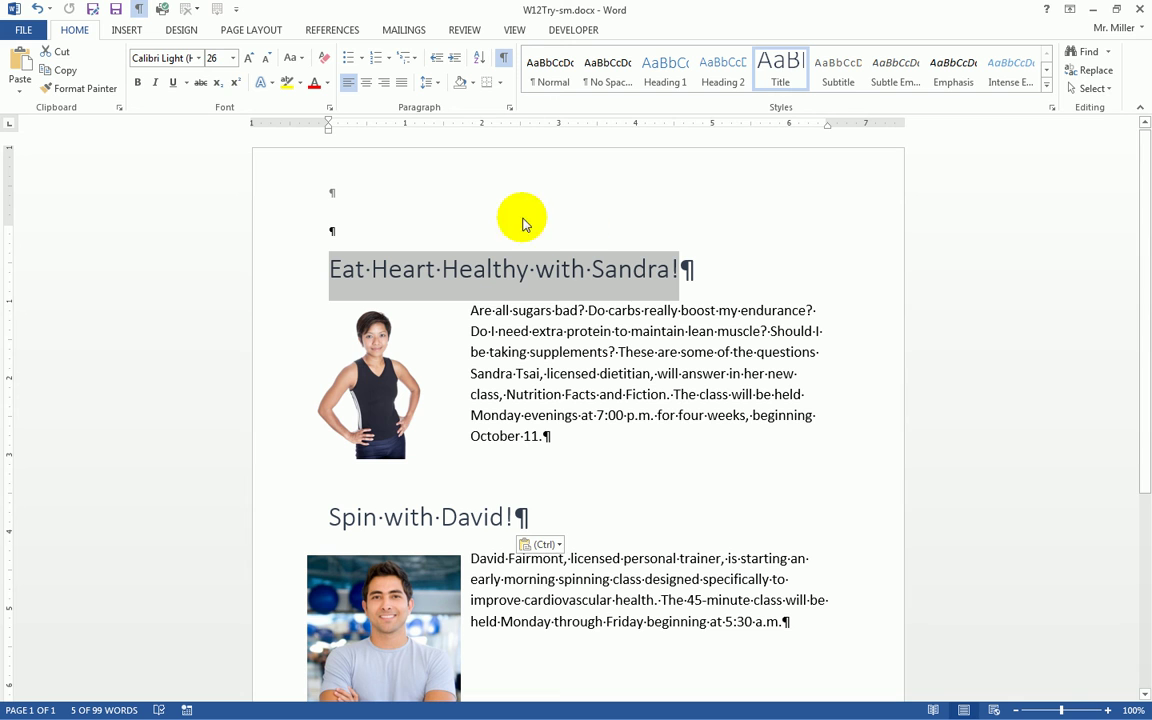
pyautogui.click(66, 72)
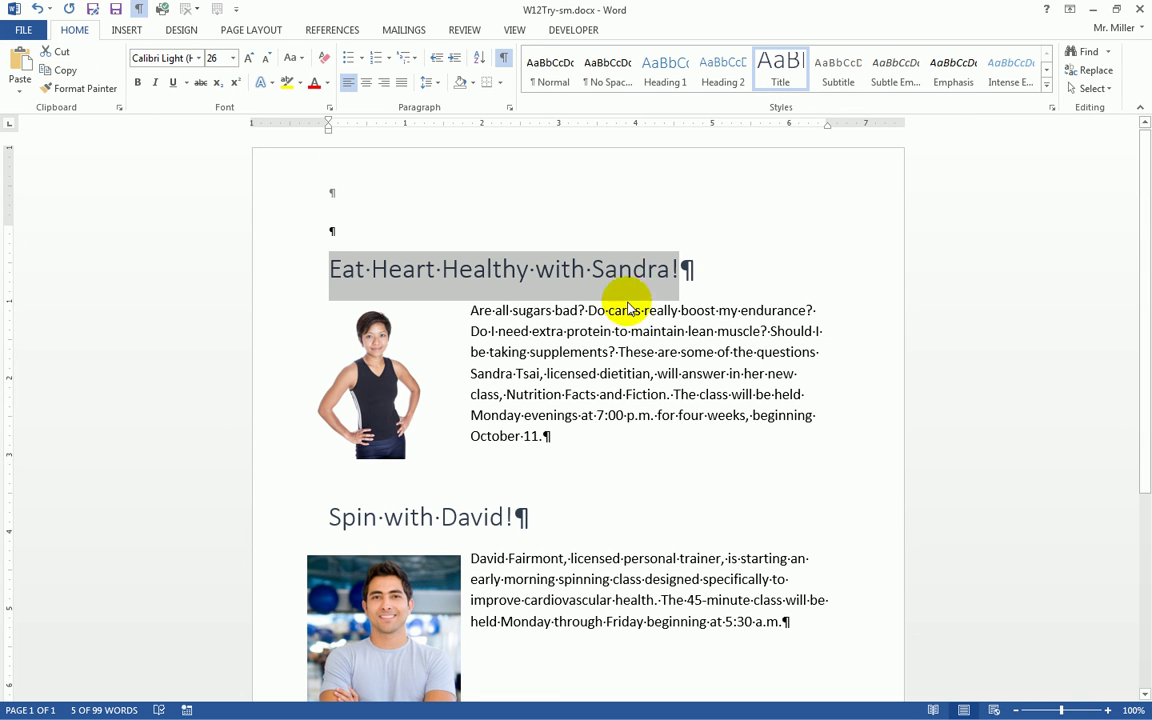
pyautogui.click(595, 359)
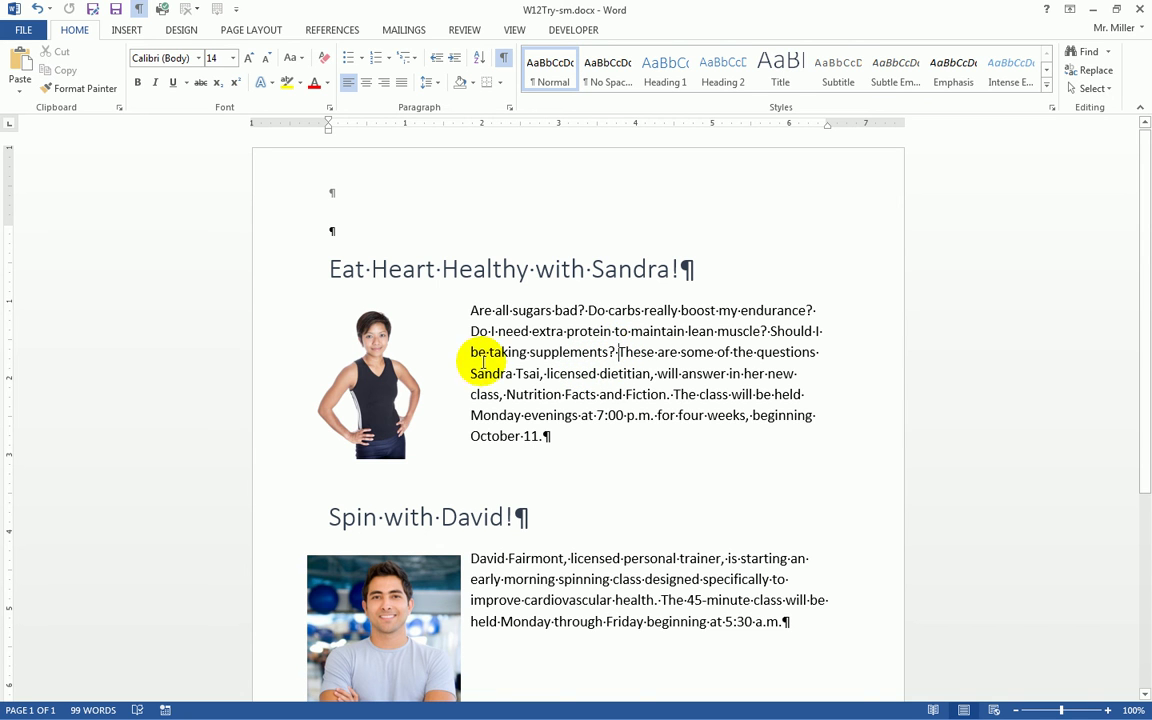
pyautogui.click(22, 92)
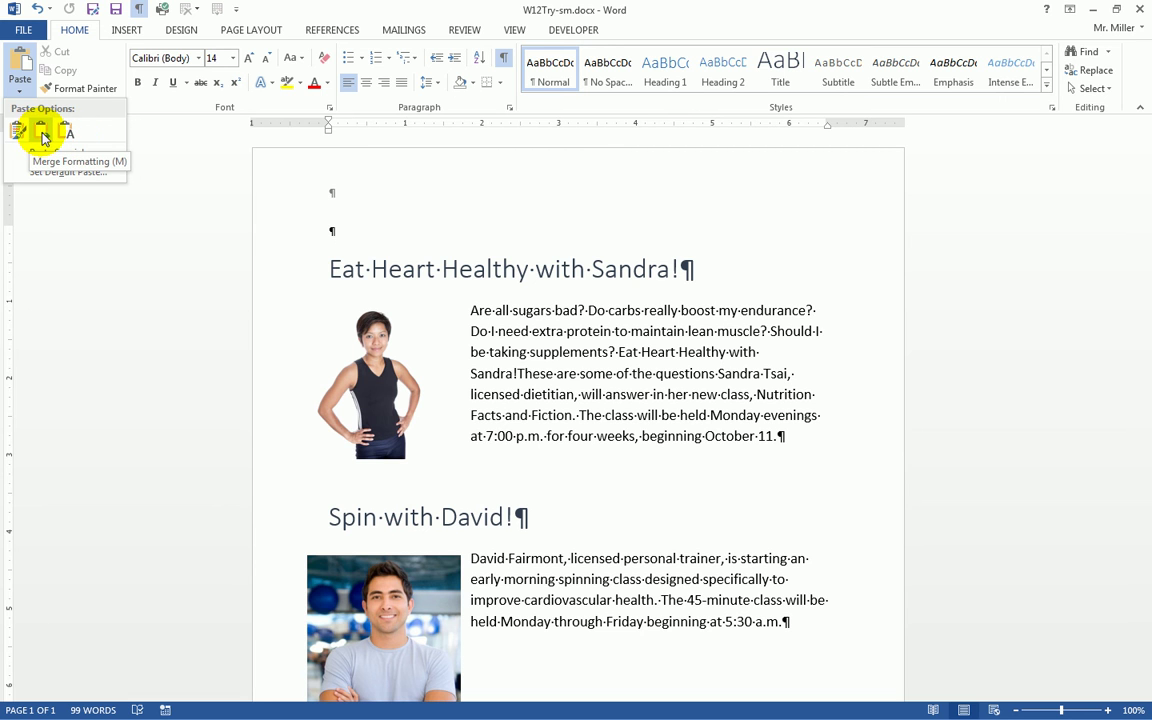
pyautogui.click(41, 137)
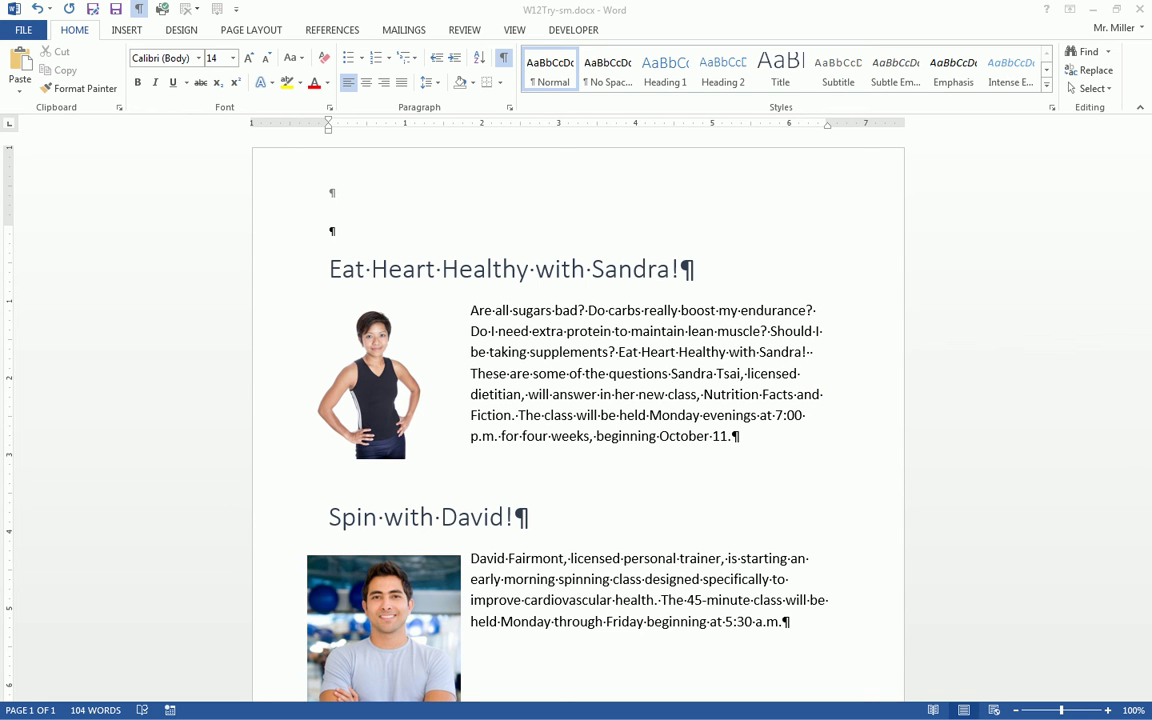
# Add blank lines after the spinning class description and enter "Schedule" on its own line below the trainer's picture
pyautogui.click(731, 374)
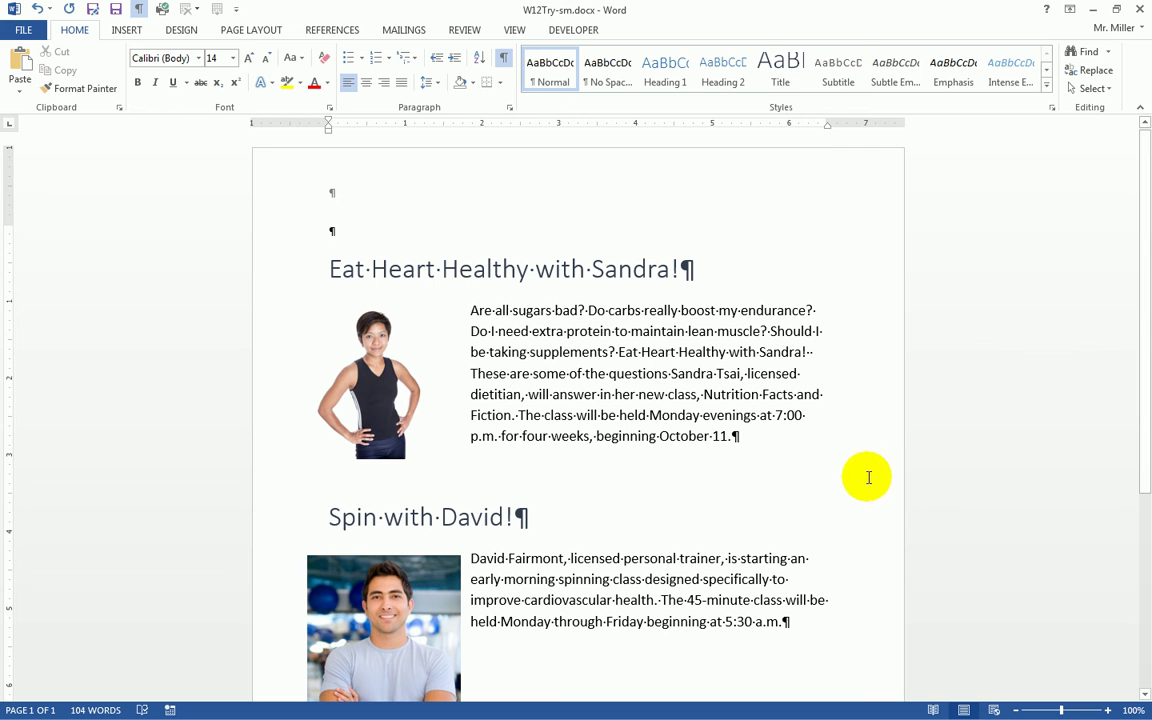
pyautogui.click(815, 410)
pyautogui.scroll(-4, 600, 474)
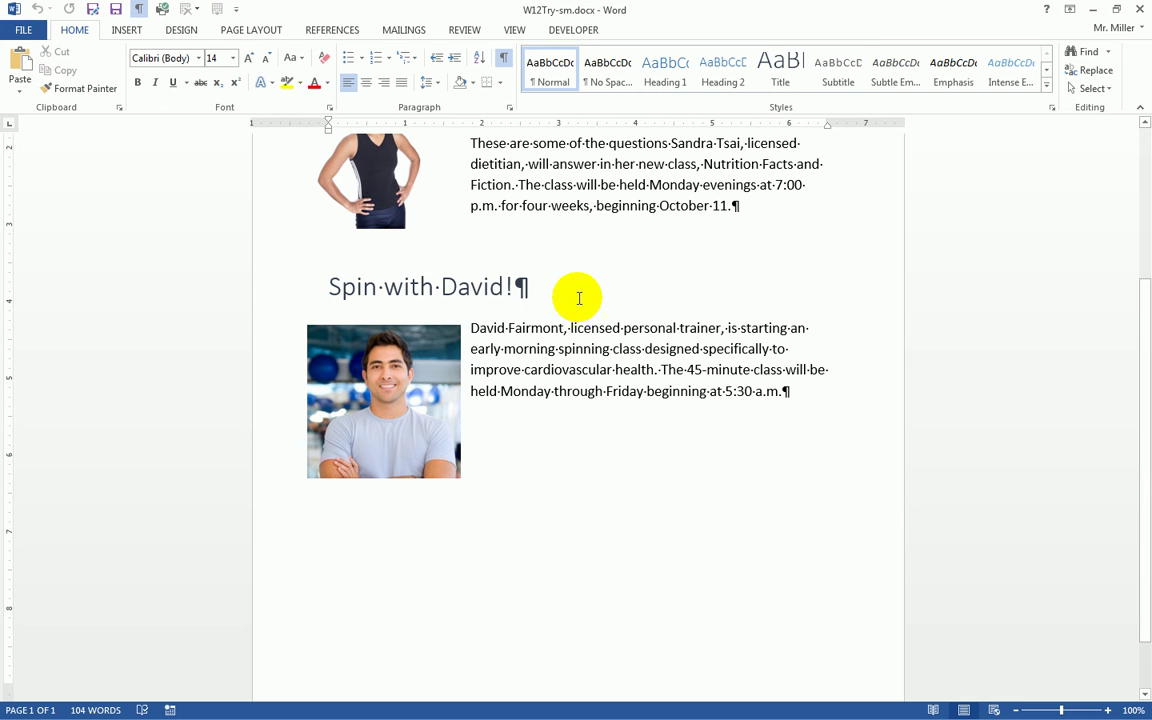
pyautogui.click(848, 397)
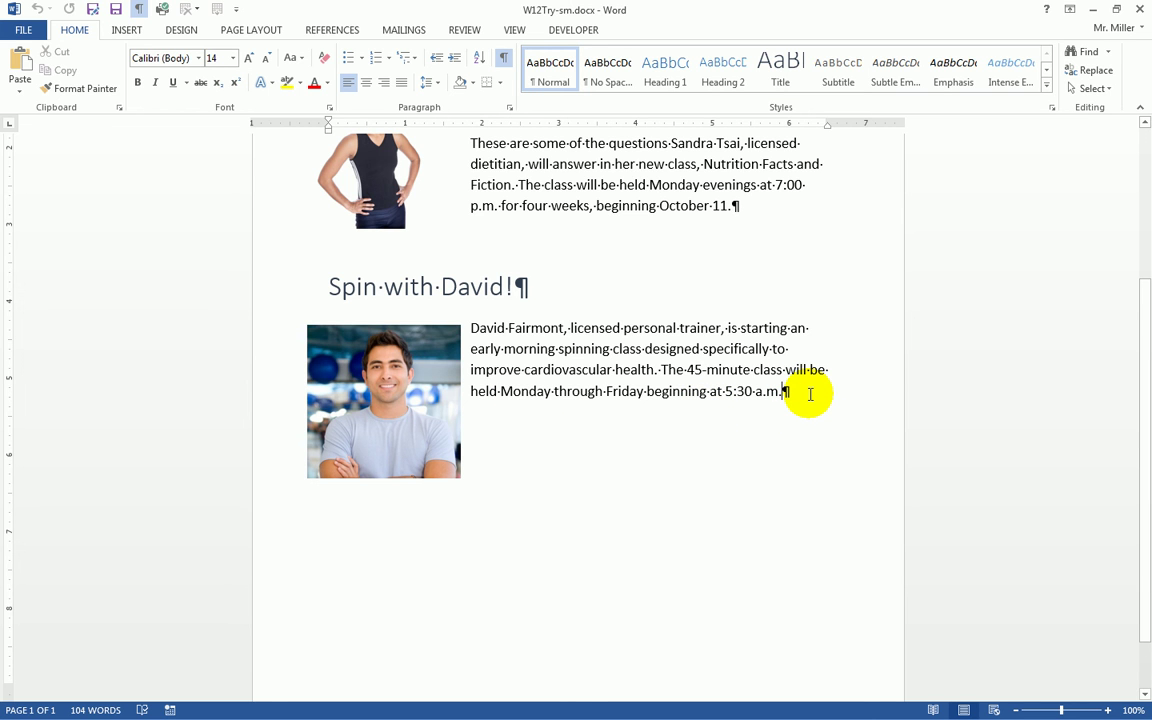
pyautogui.press('Return')
pyautogui.press('Return')
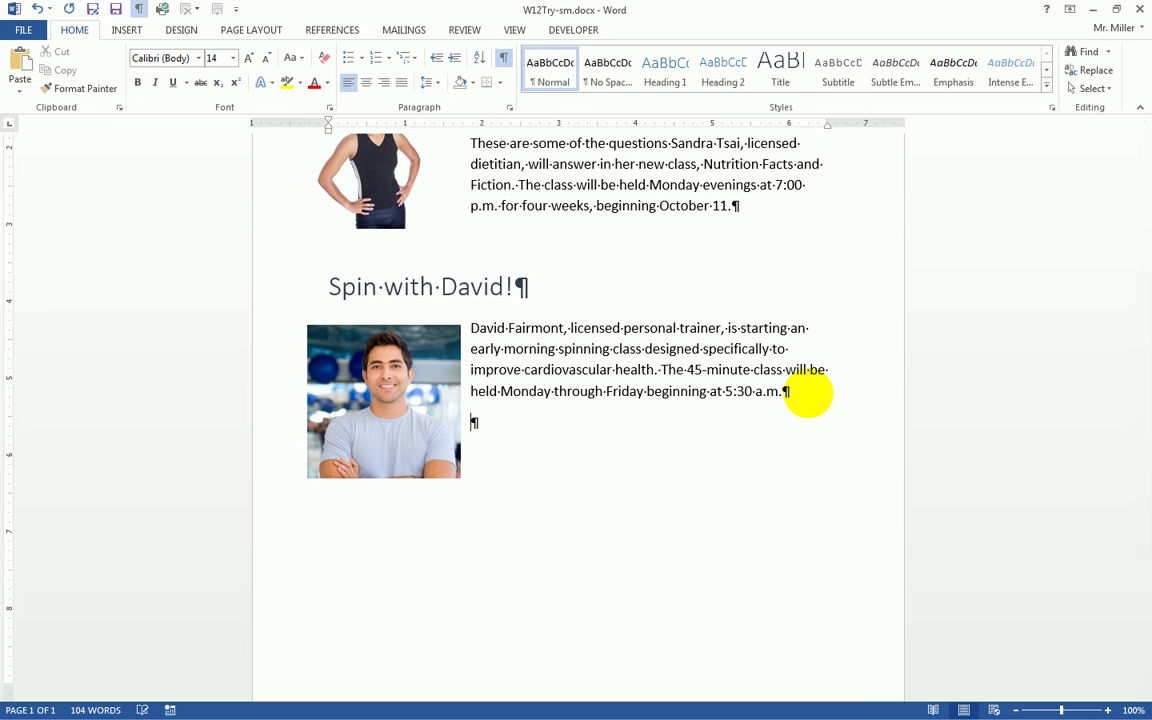
pyautogui.click(326, 516)
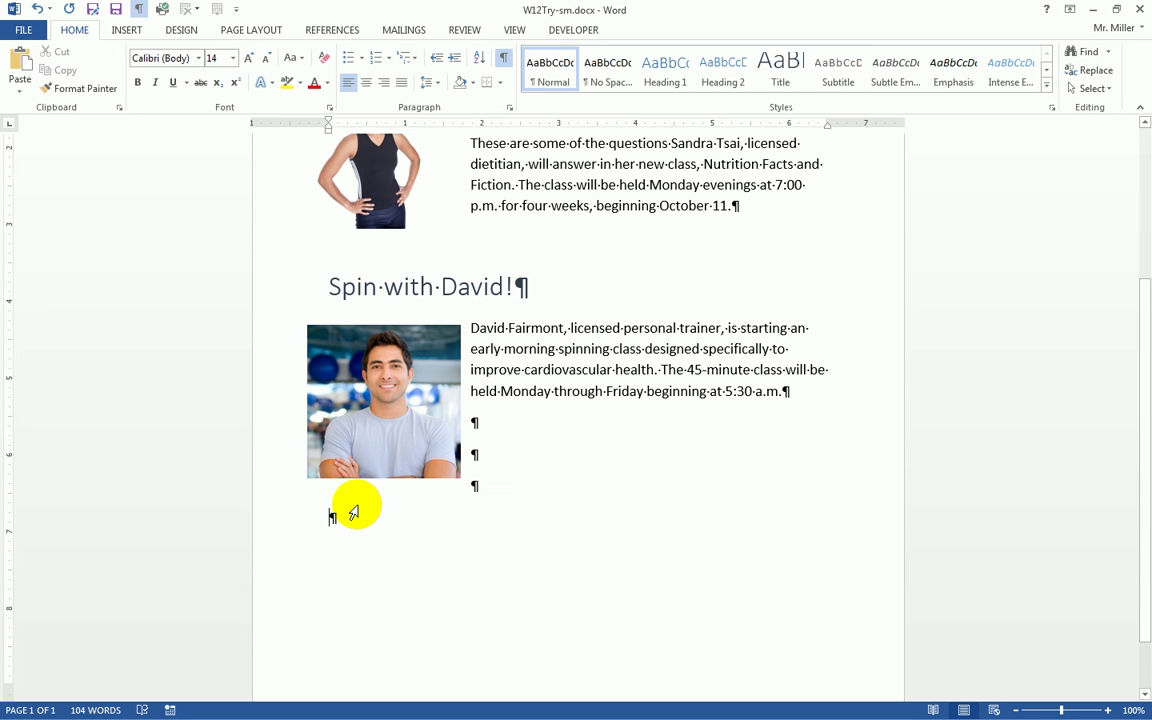
pyautogui.write('Sp')
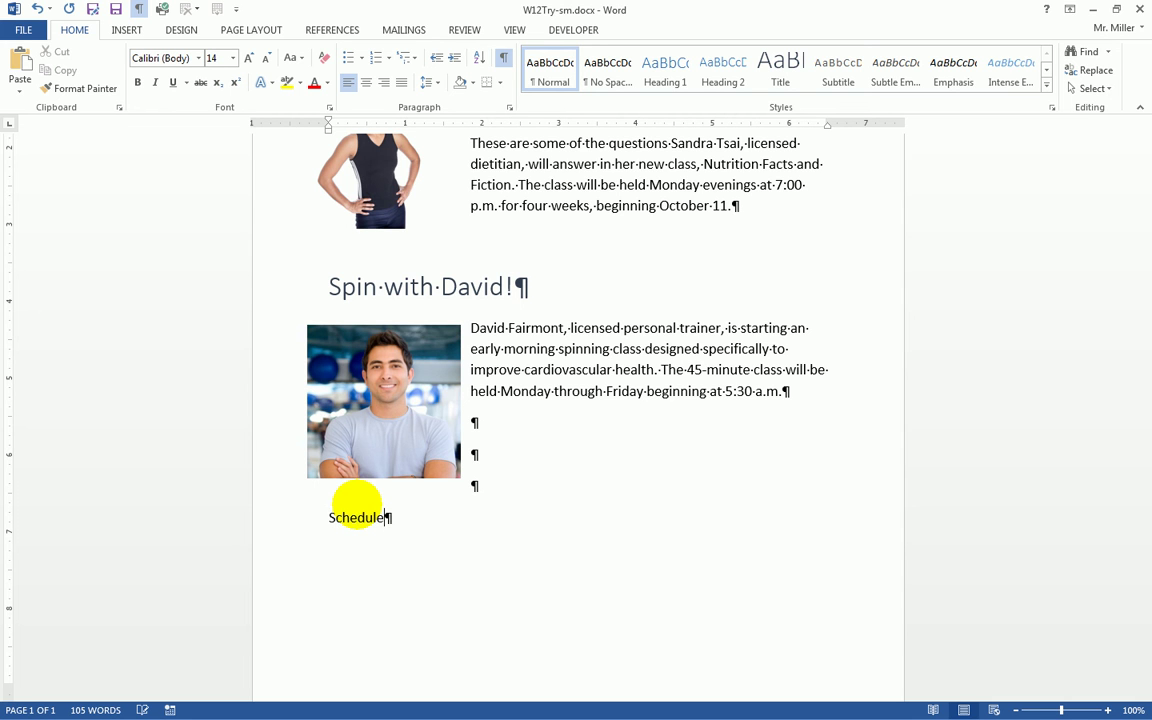
# Apply the Title style to the Schedule line and start a new paragraph beneath it
pyautogui.click(384, 287)
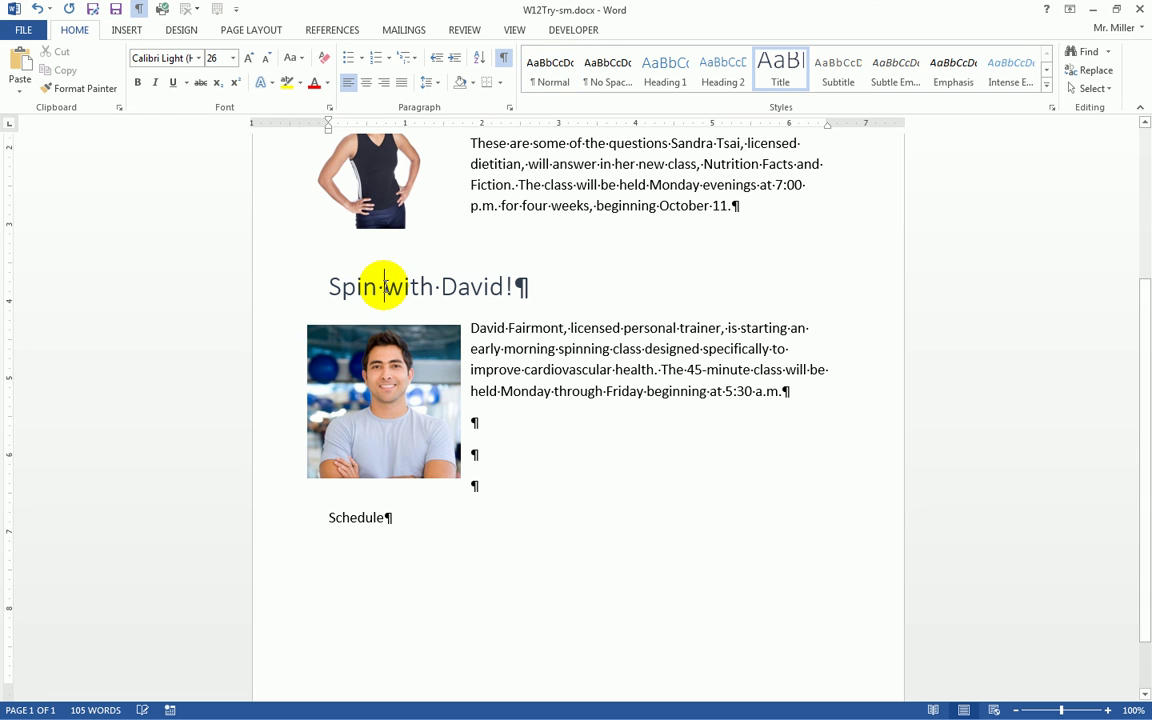
pyautogui.click(350, 517)
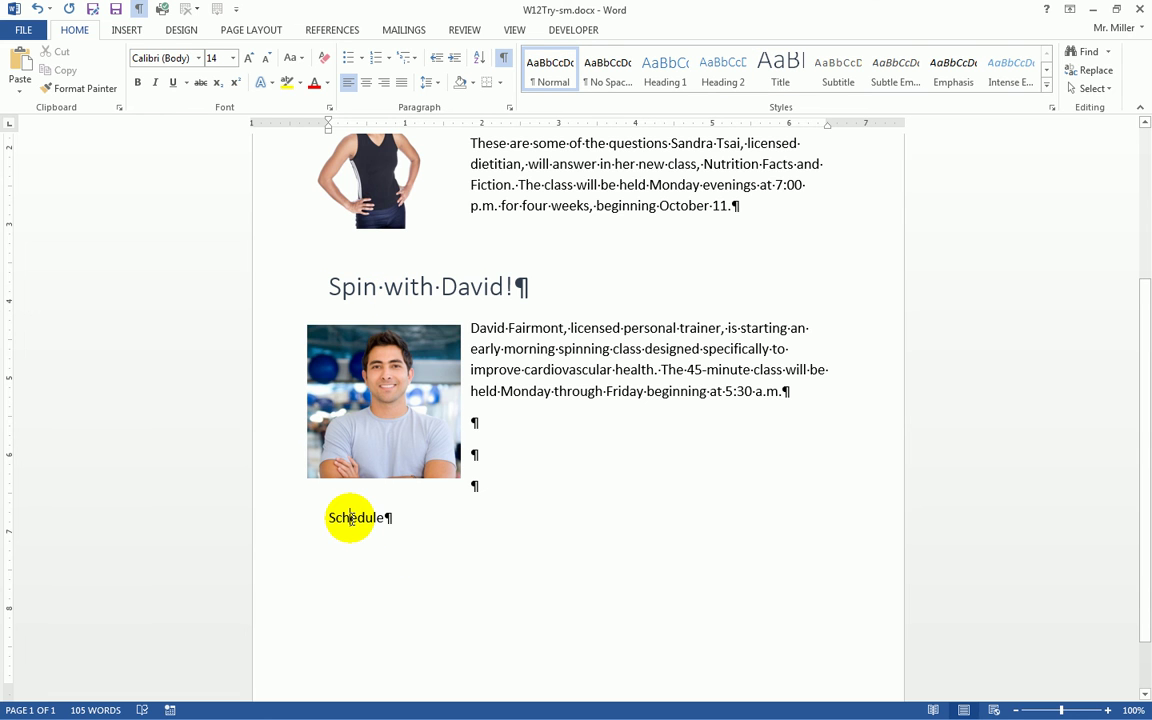
pyautogui.click(292, 521)
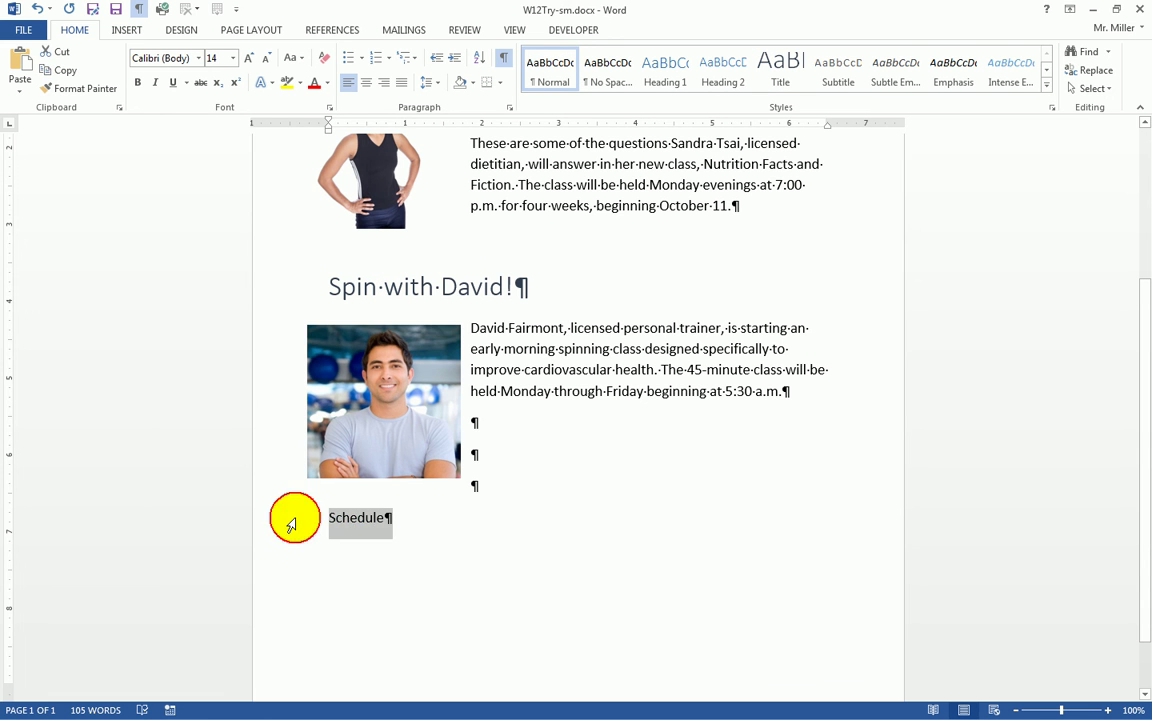
pyautogui.click(781, 72)
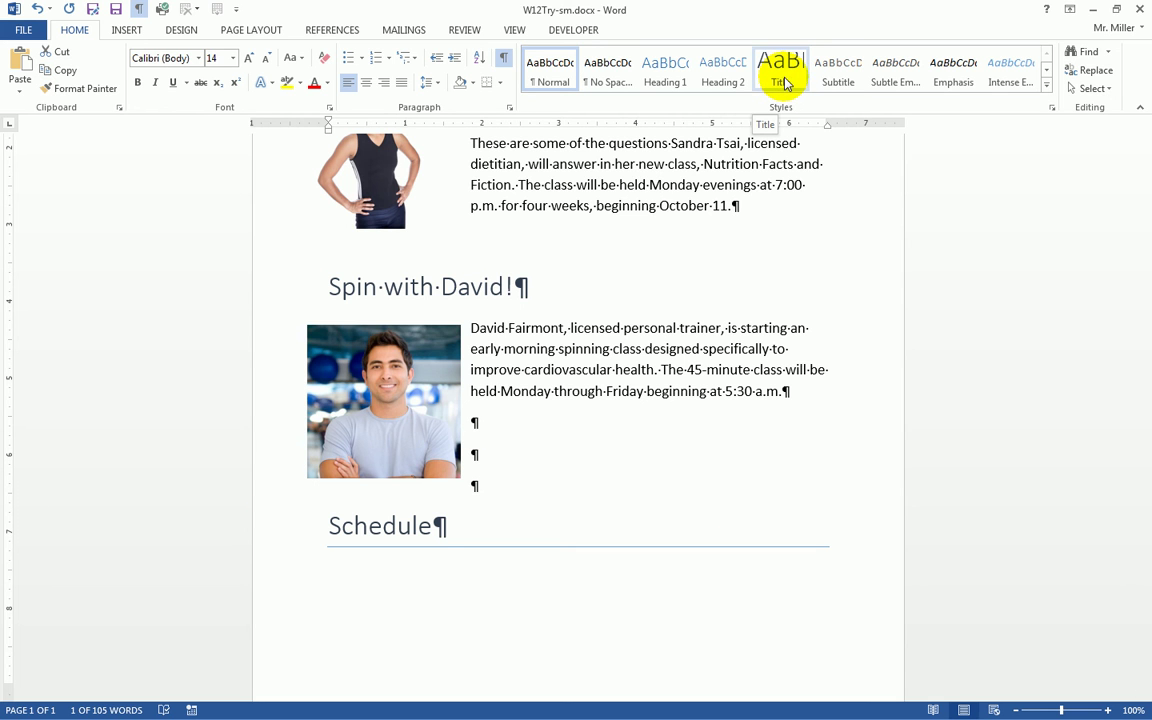
pyautogui.click(783, 78)
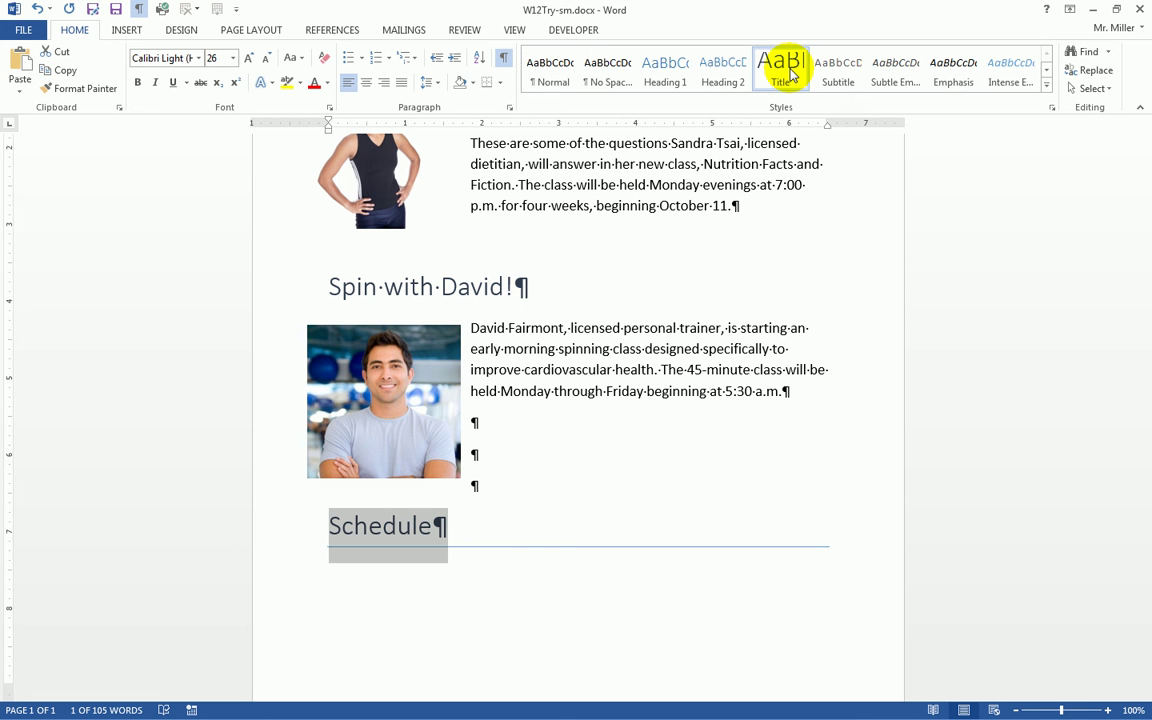
pyautogui.click(517, 526)
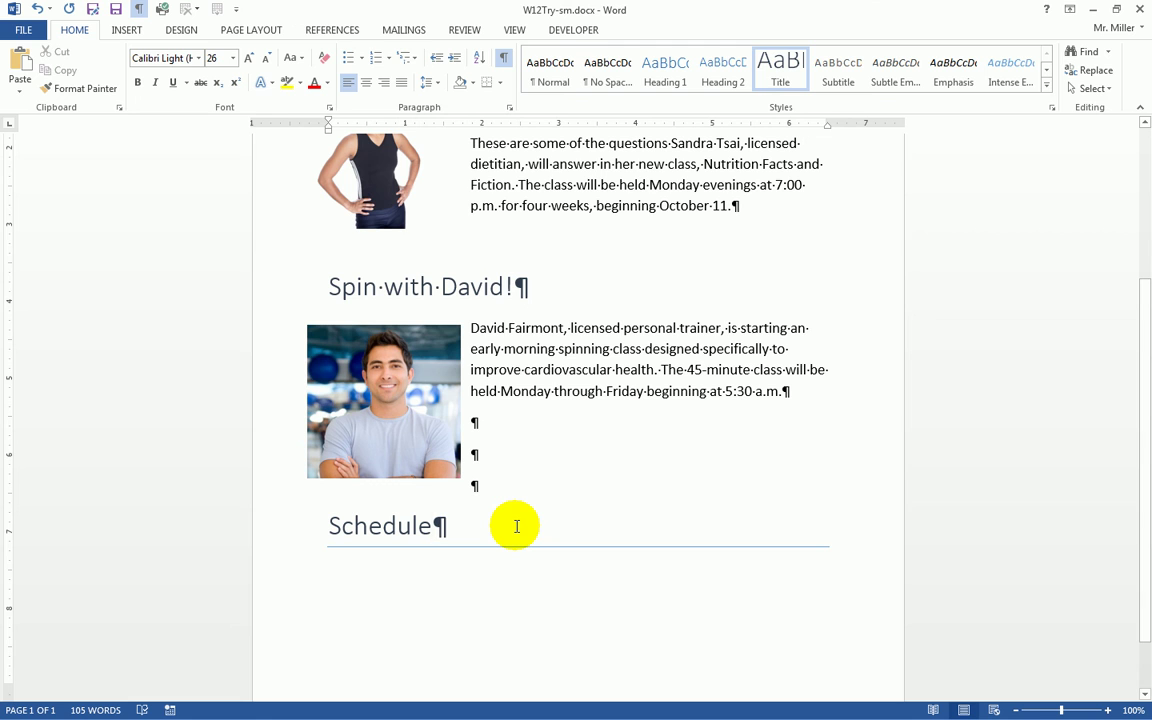
pyautogui.press('Return')
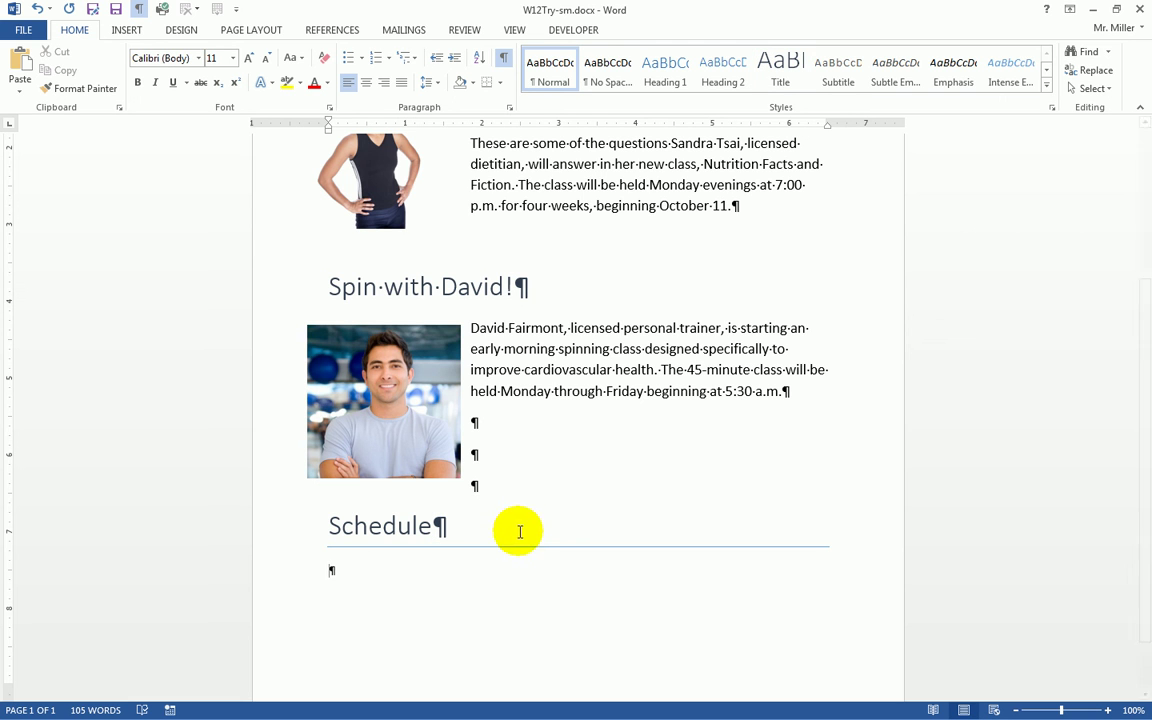
pyautogui.scroll(1, 522, 528)
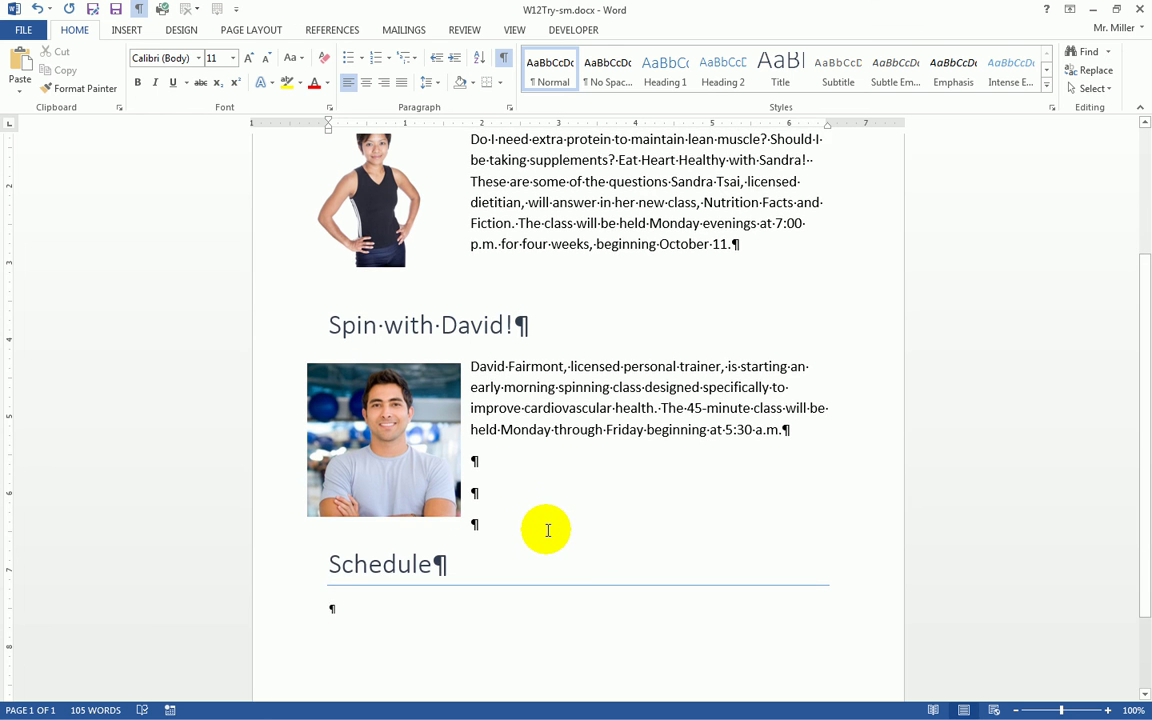
pyautogui.scroll(5, 548, 530)
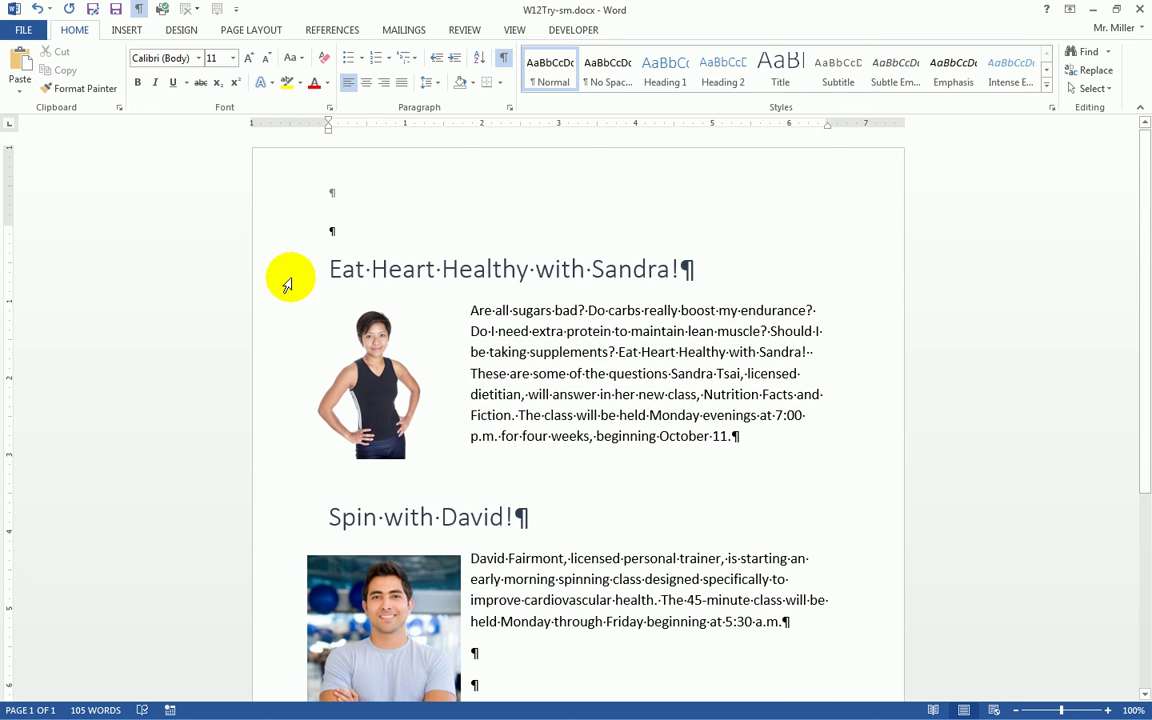
pyautogui.scroll(-3, 285, 288)
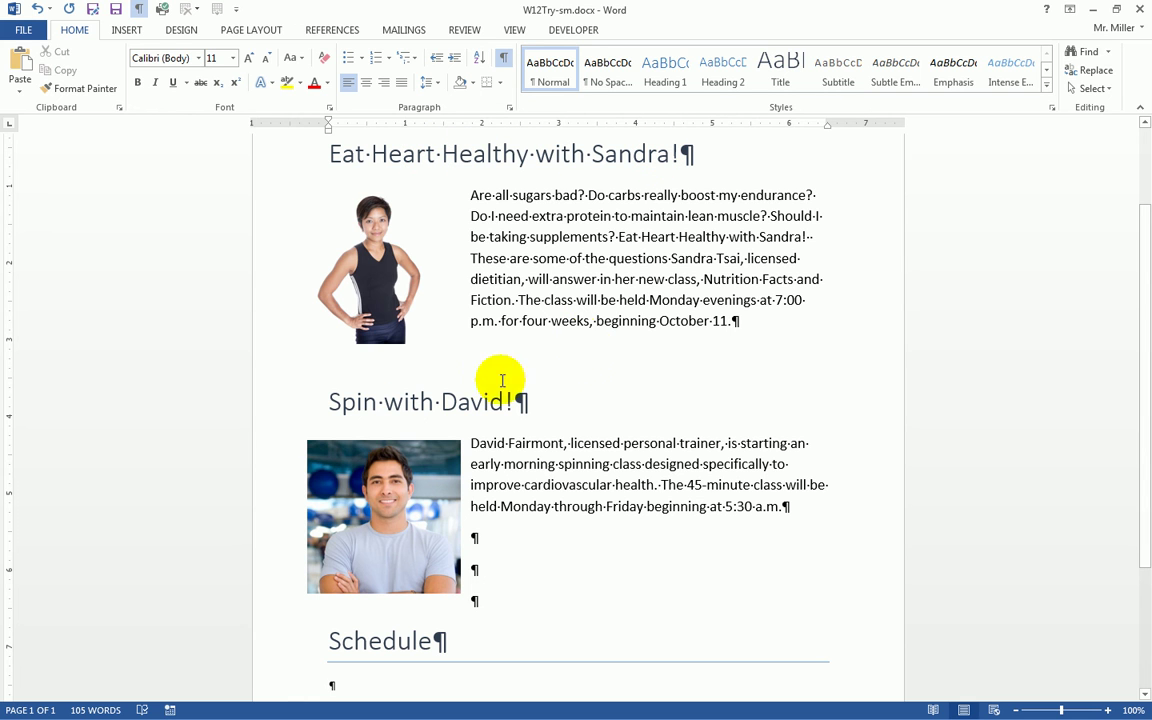
# Copy the whole Eat Heart Healthy title and paste it with merged formatting on the empty line under the Schedule heading
pyautogui.click(395, 680)
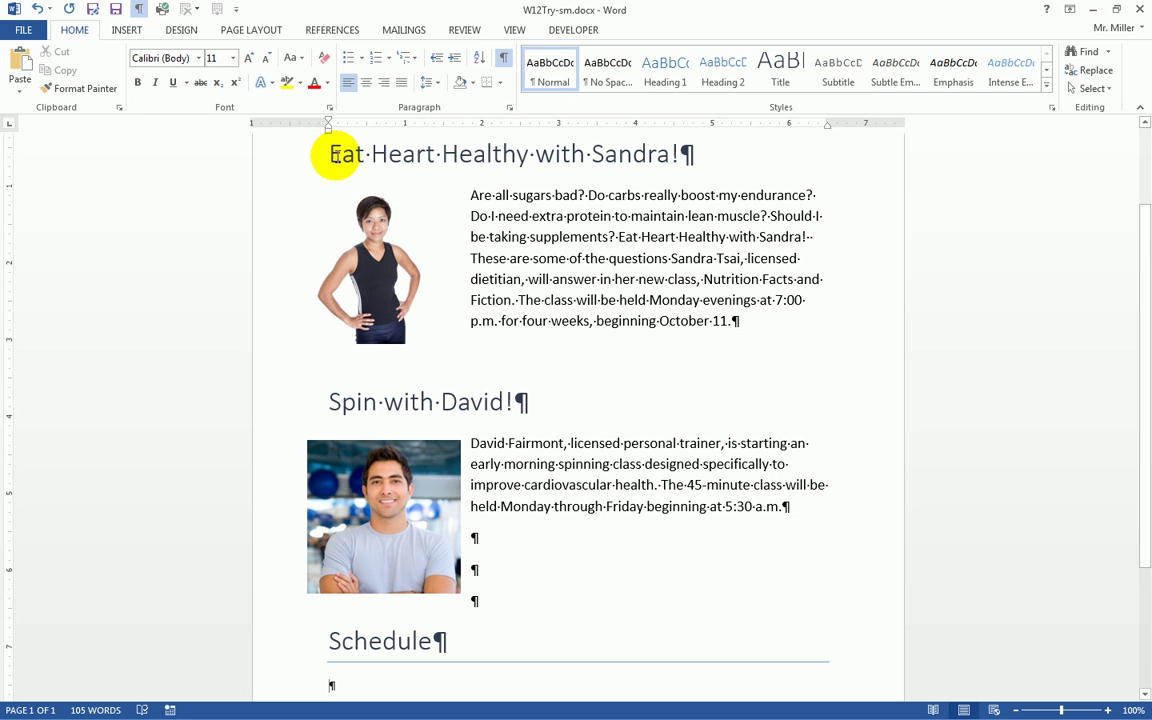
pyautogui.moveTo(332, 155)
pyautogui.mouseDown()
pyautogui.moveTo(617, 154)
pyautogui.moveTo(695, 168)
pyautogui.mouseUp()
pyautogui.hotkey('ctrl', 'c')
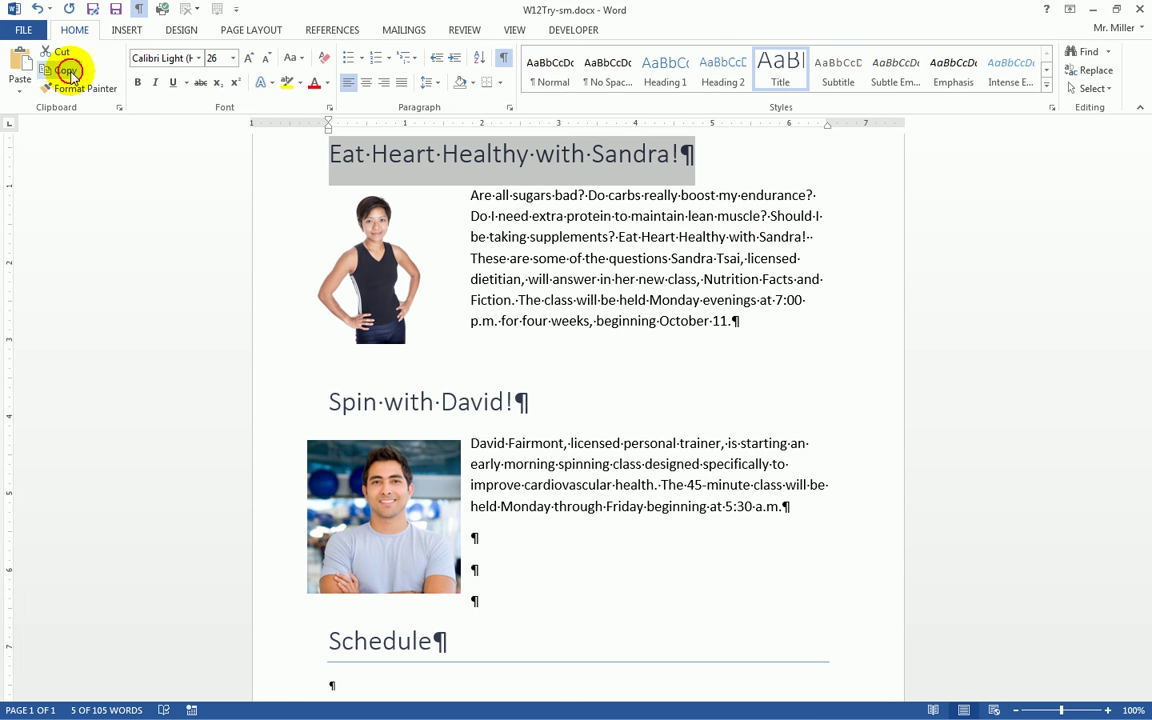
pyautogui.click(347, 682)
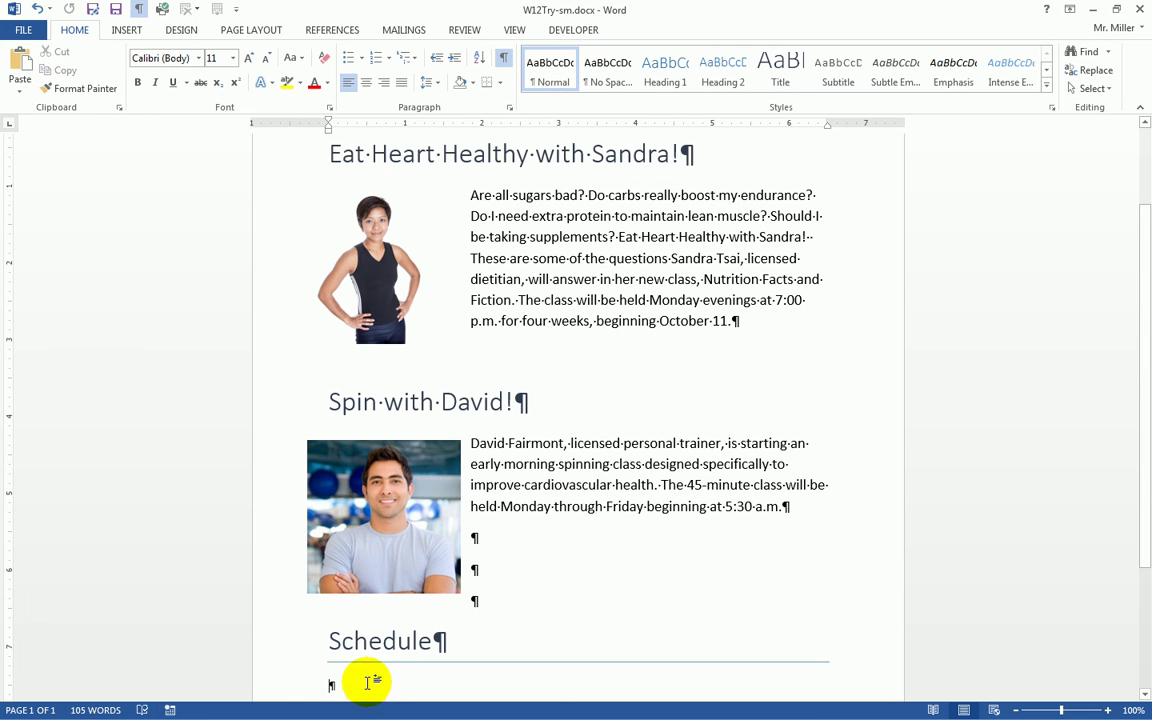
pyautogui.click(15, 90)
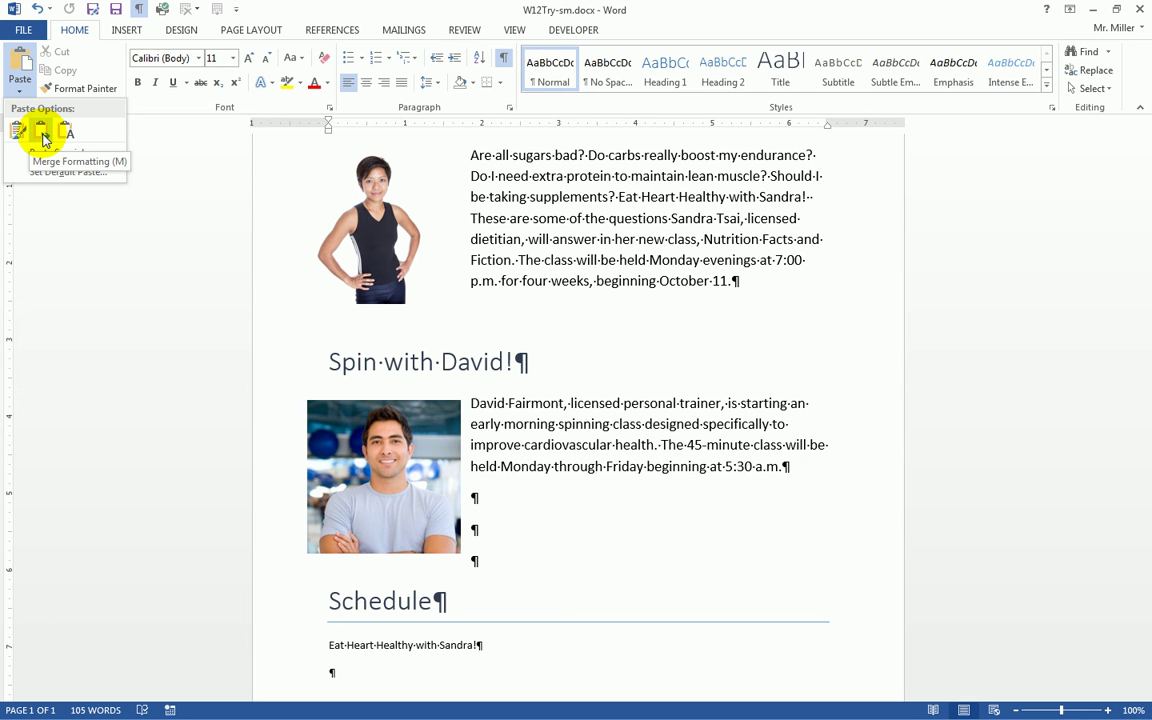
pyautogui.click(43, 140)
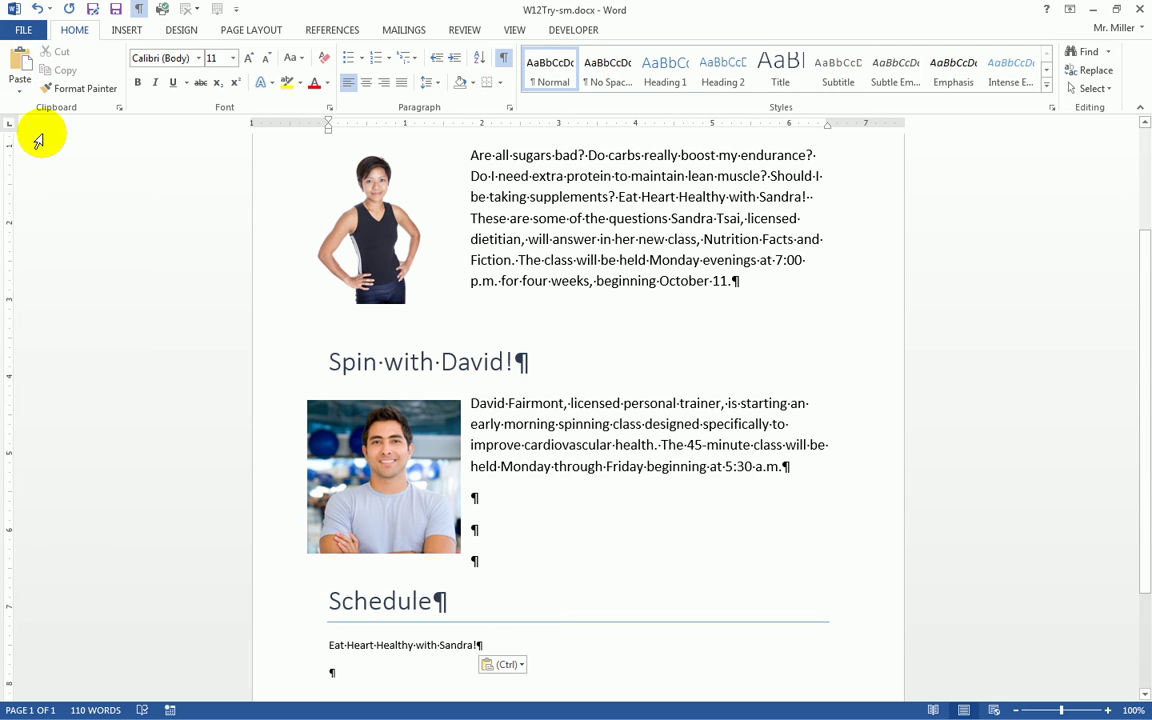
# Copy the whole Spin title and paste it with merged formatting below the Eat Heart Healthy line in the schedule
pyautogui.click(329, 362)
pyautogui.moveTo(329, 362); pyautogui.dragTo(557, 360)
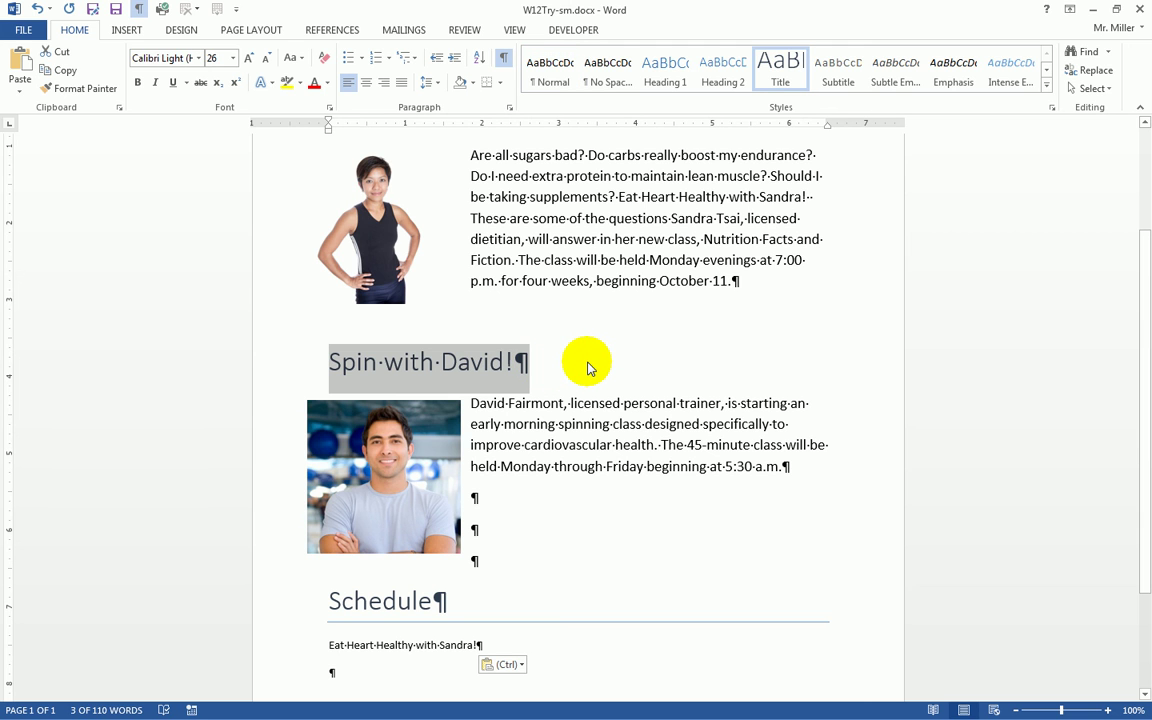
pyautogui.click(58, 68)
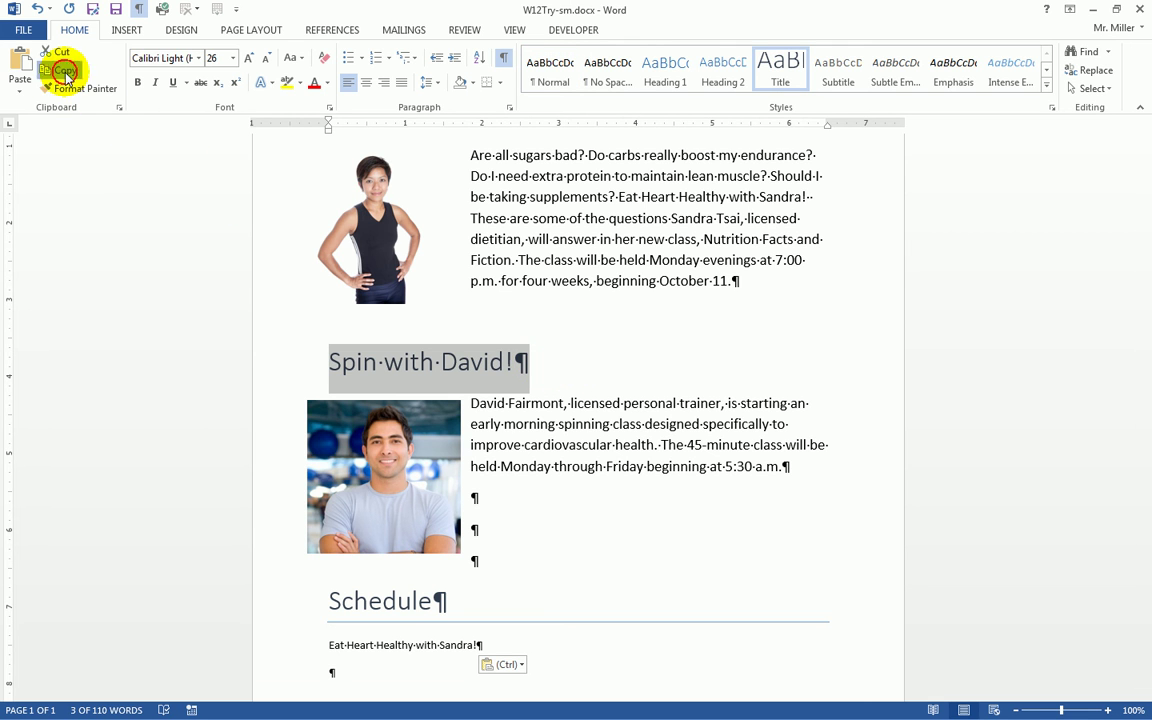
pyautogui.click(366, 670)
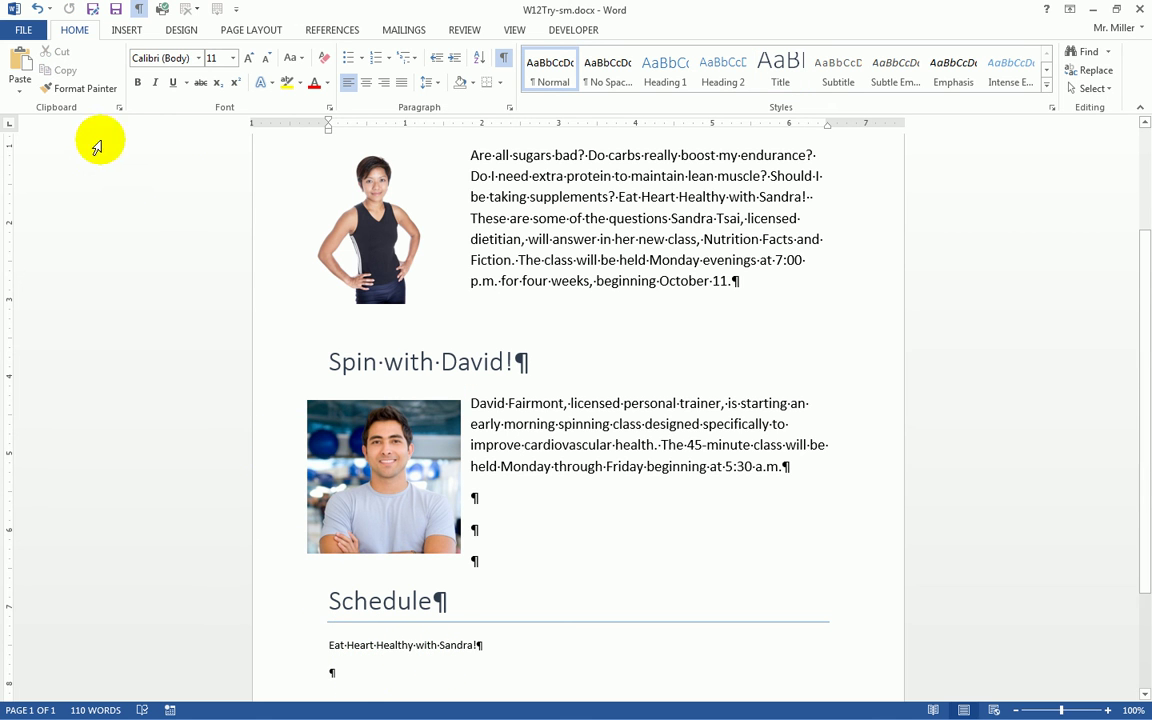
pyautogui.click(19, 90)
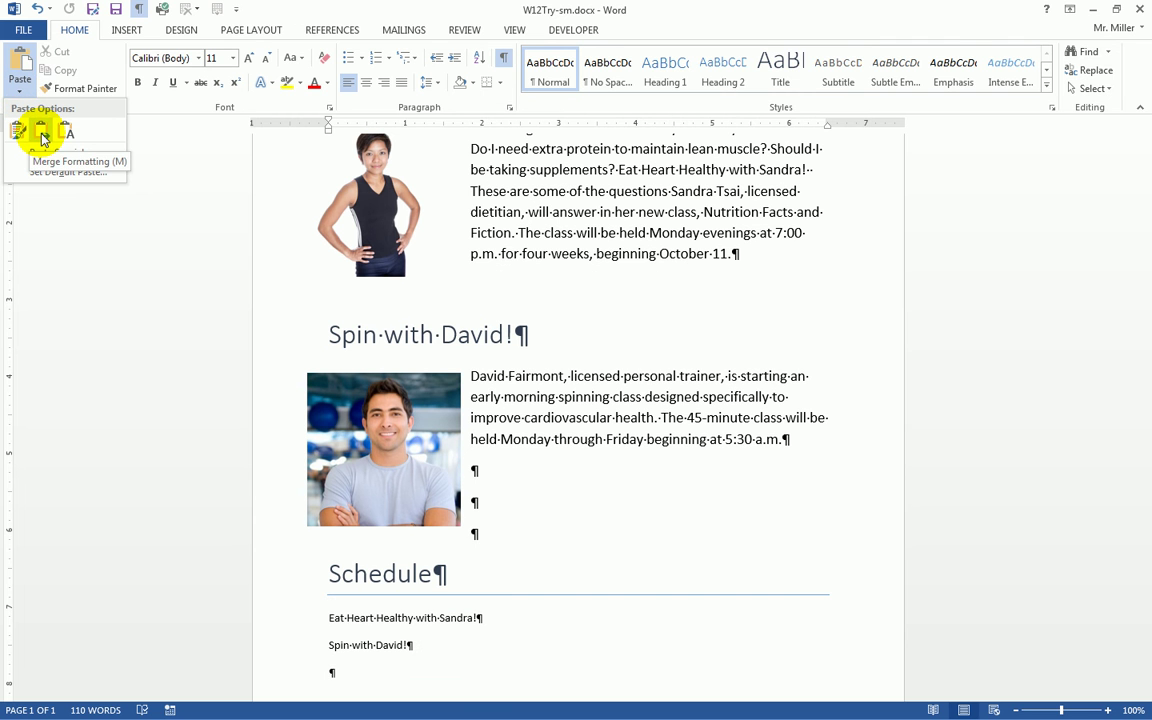
pyautogui.click(42, 140)
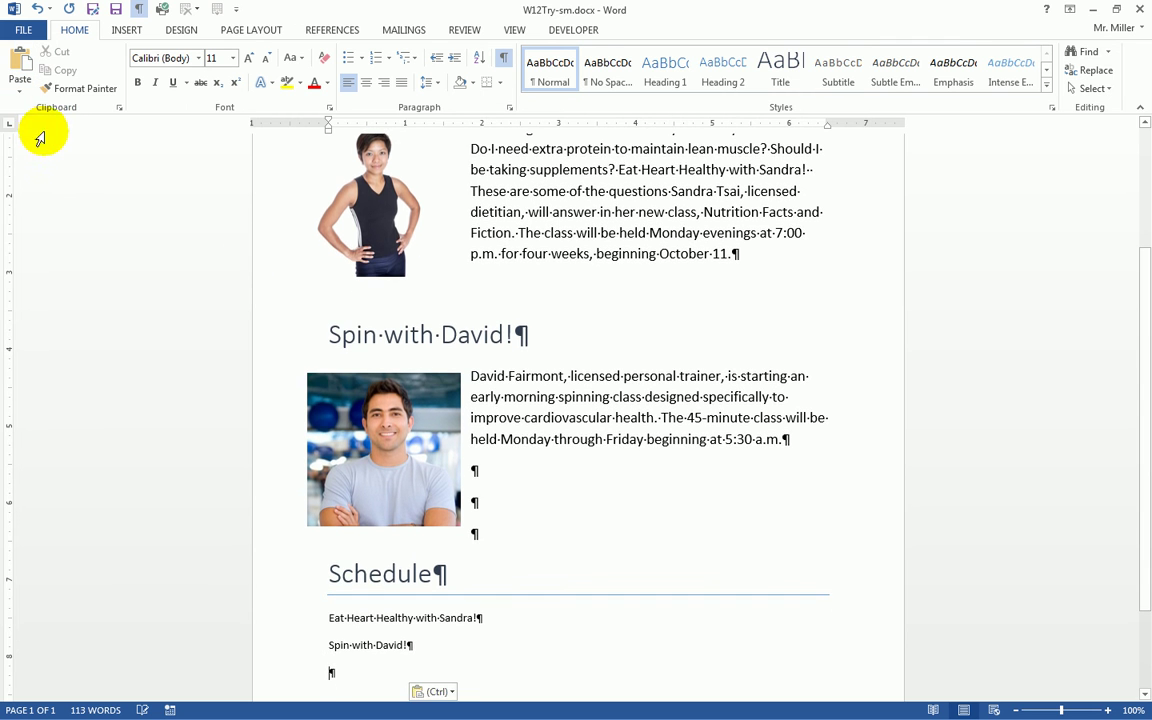
# Set a left tab stop at 4 inches with no leader for the two class lines under Schedule
pyautogui.scroll(-2, 644, 453)
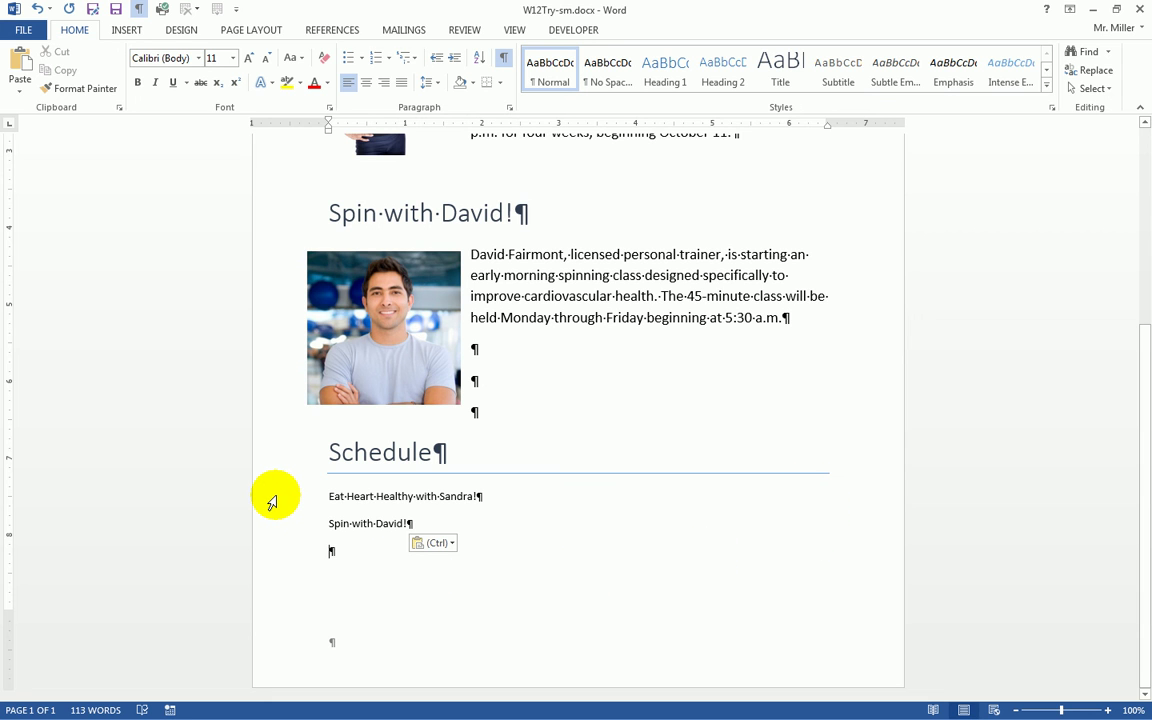
pyautogui.moveTo(273, 495); pyautogui.dragTo(270, 525)
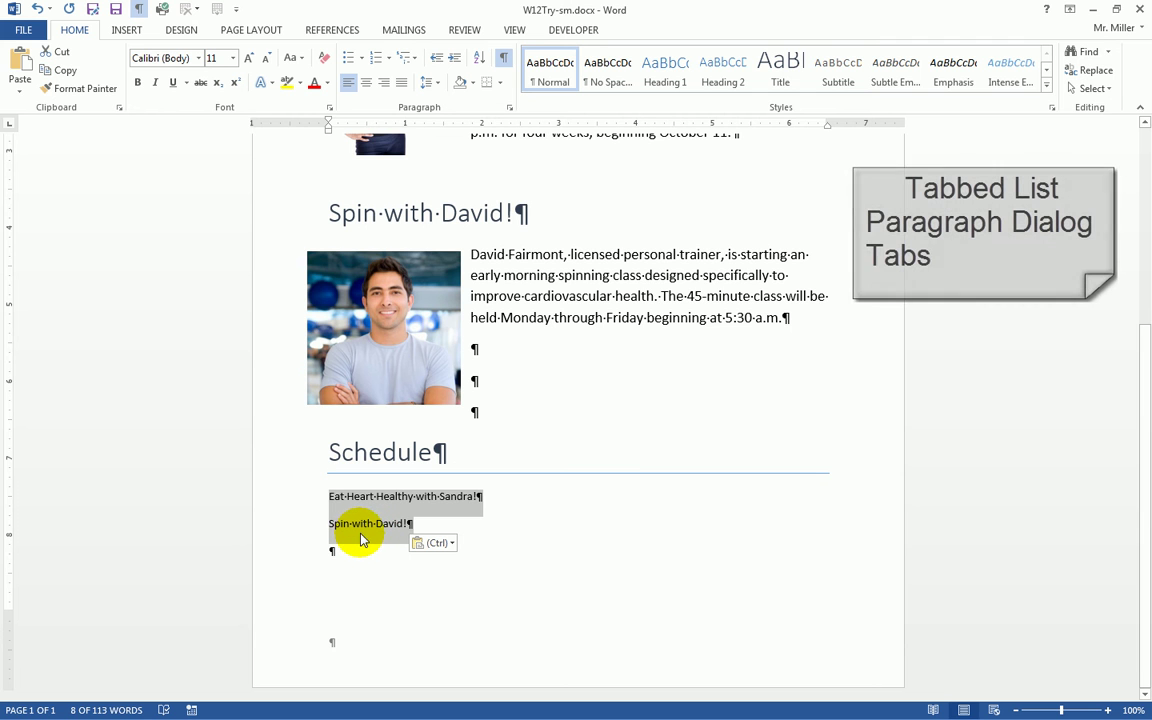
pyautogui.click(510, 109)
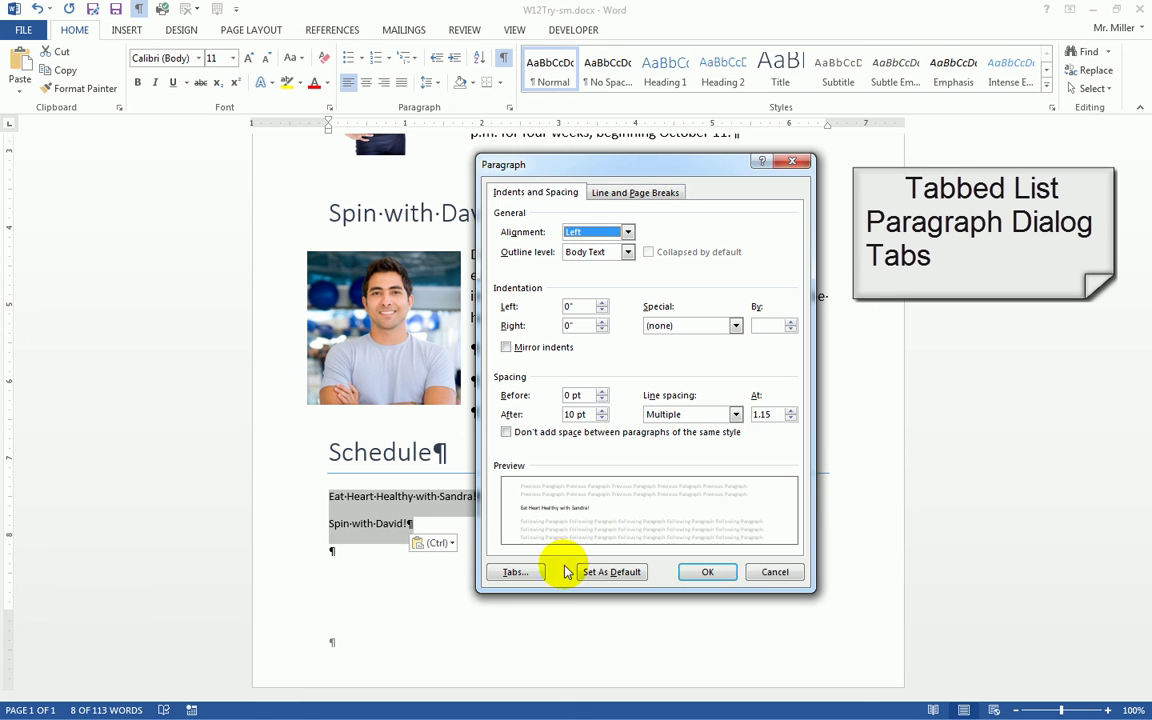
pyautogui.click(515, 572)
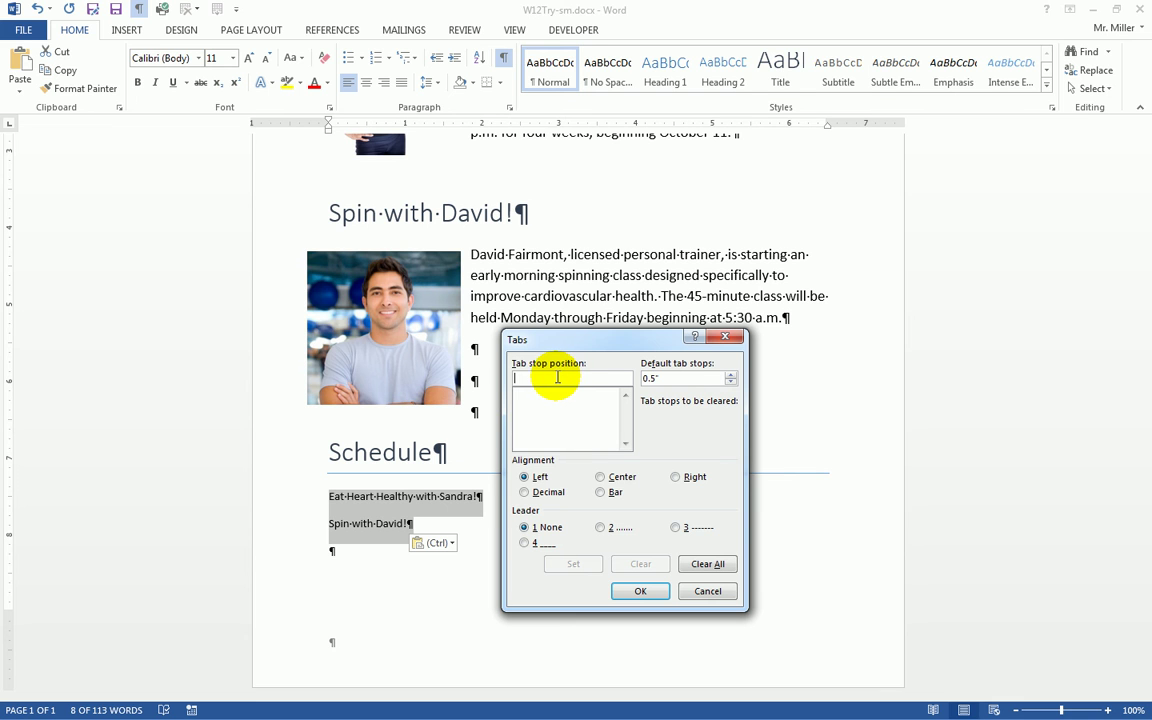
pyautogui.write('4')
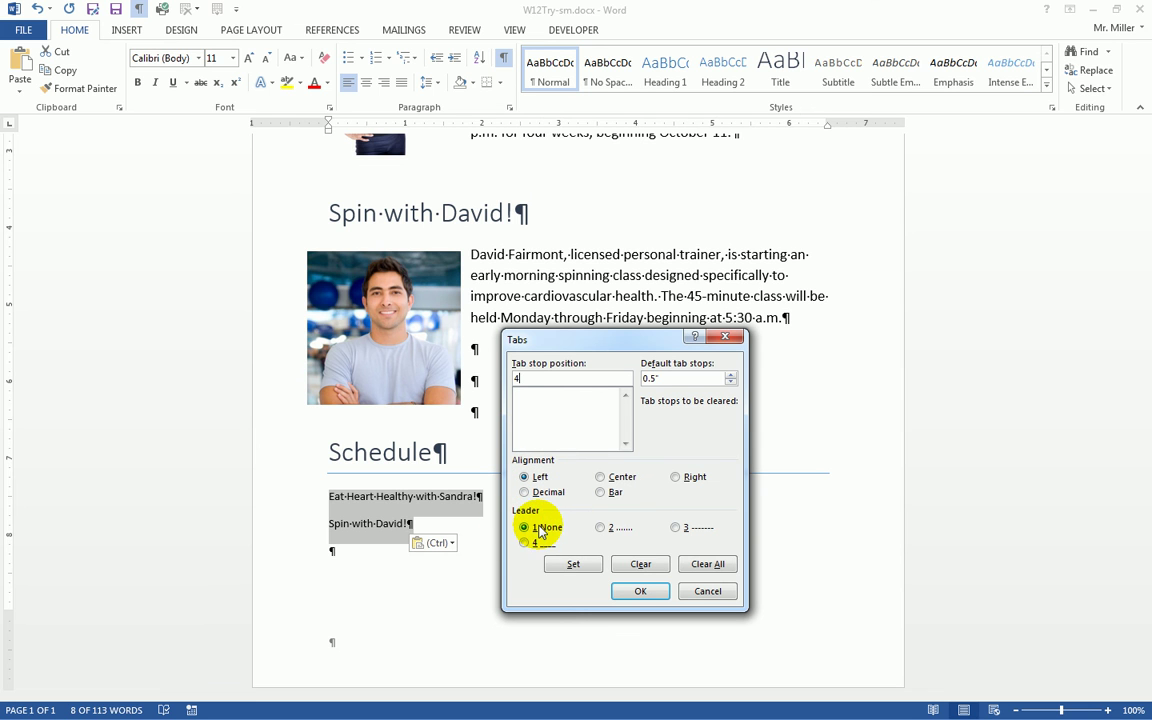
pyautogui.click(655, 594)
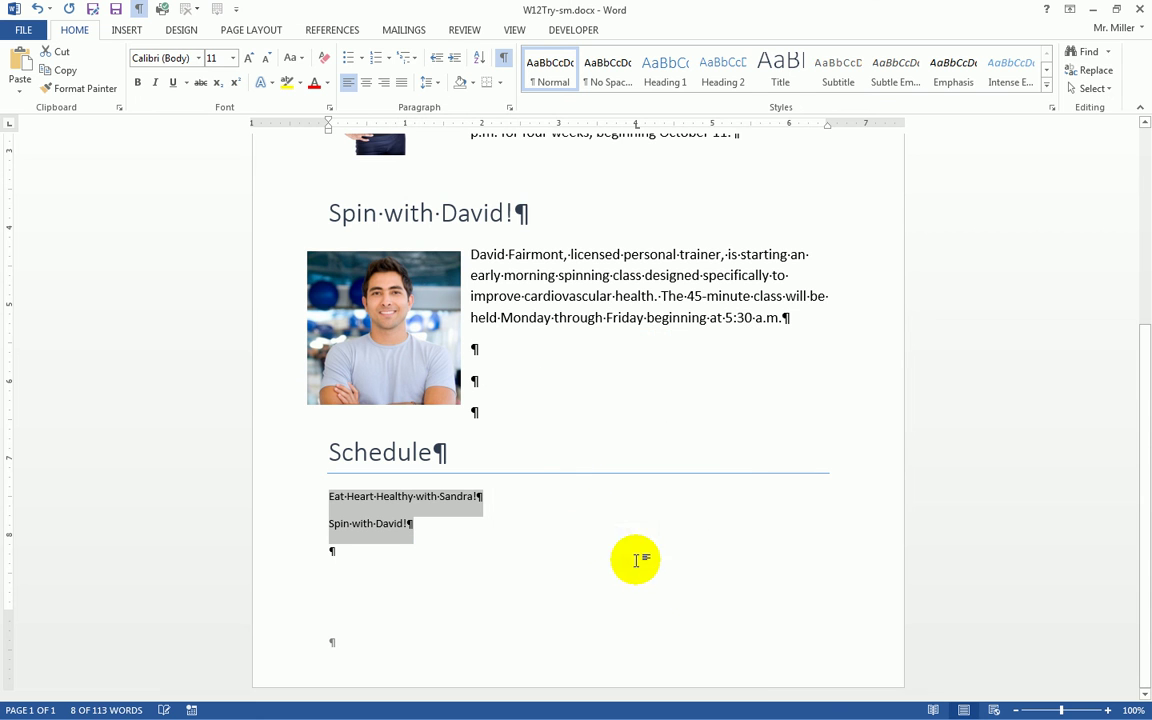
# Add a tab after the Eat Heart Healthy entry in the schedule and enter "Tuesday 7:00 PM"
pyautogui.click(501, 503)
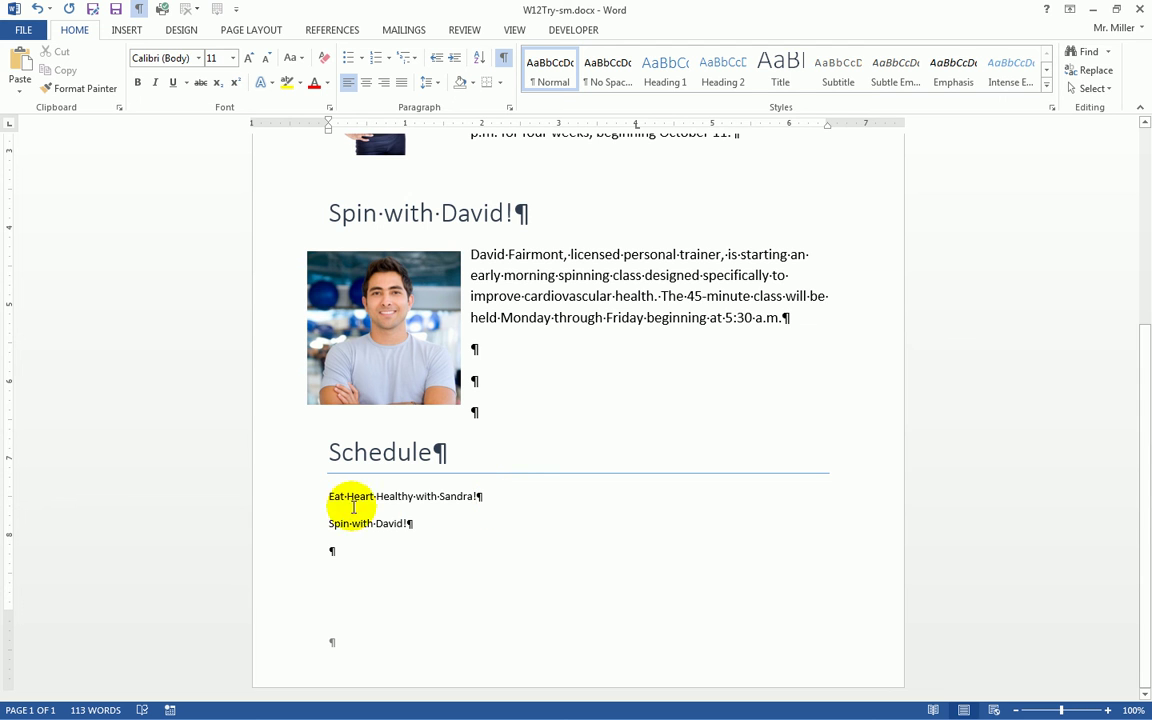
pyautogui.click(483, 495)
pyautogui.press('Tab')
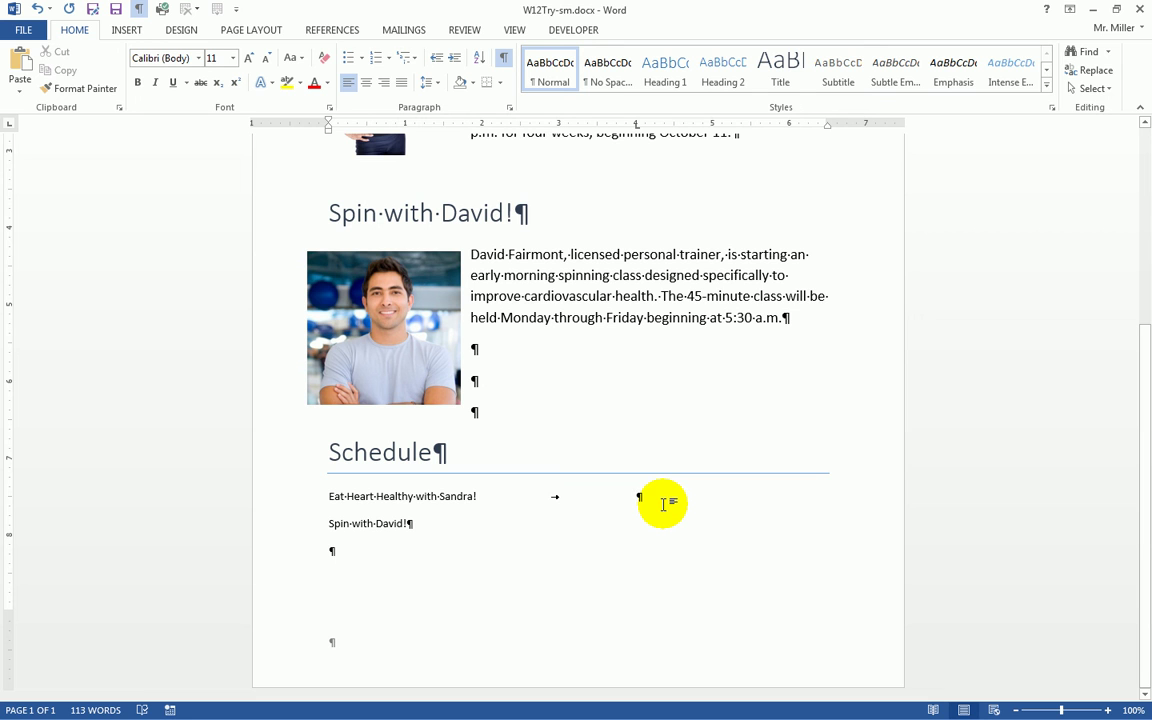
pyautogui.write('Tues')
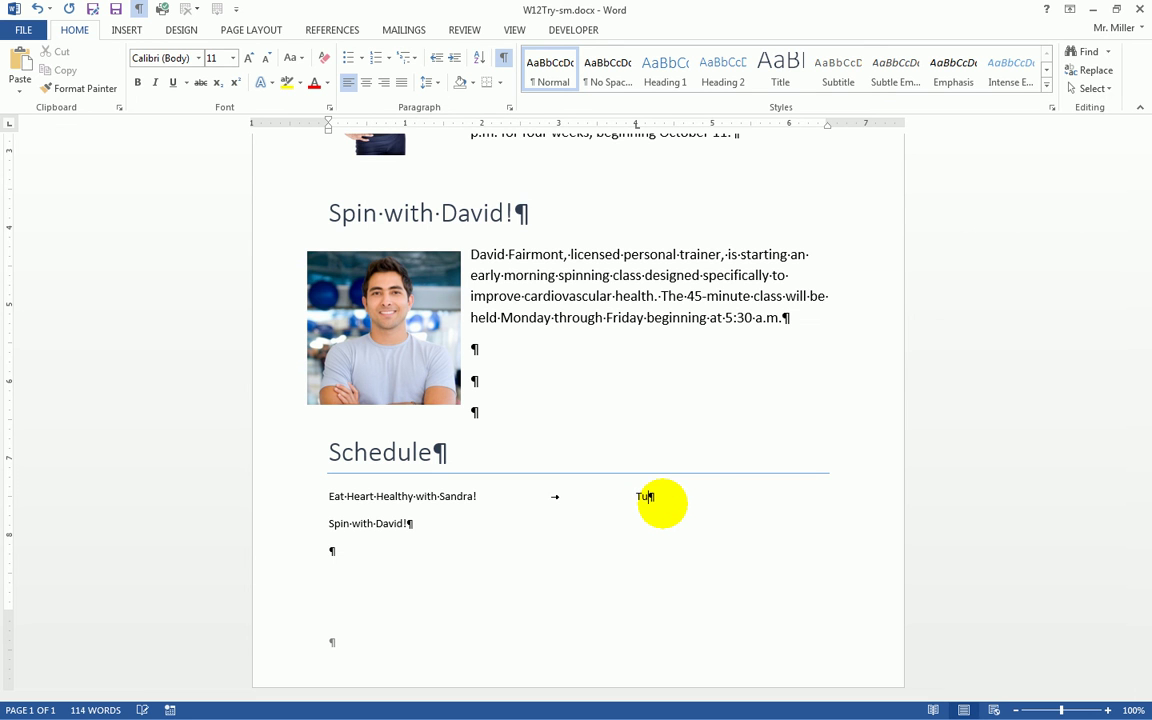
pyautogui.press('Return')
pyautogui.write('7:00 PM')
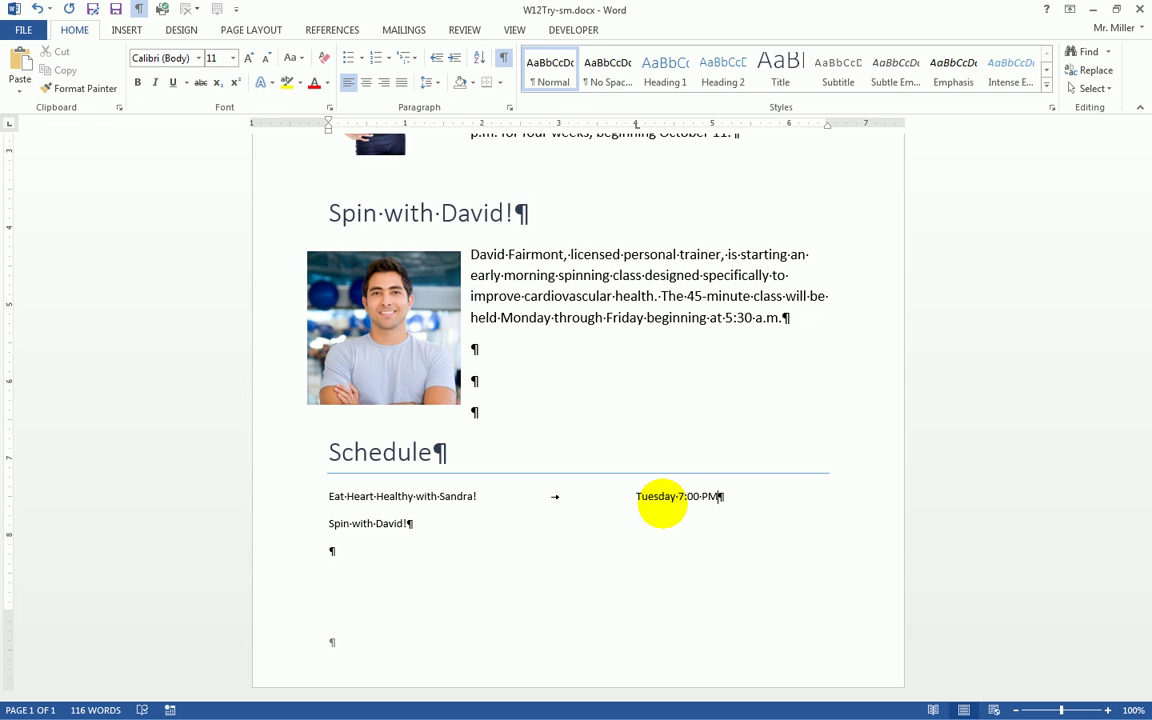
# Add a tab after the Spin entry in the schedule and enter "Thursday 7:30 PM"
pyautogui.click(430, 524)
pyautogui.press('Tab')
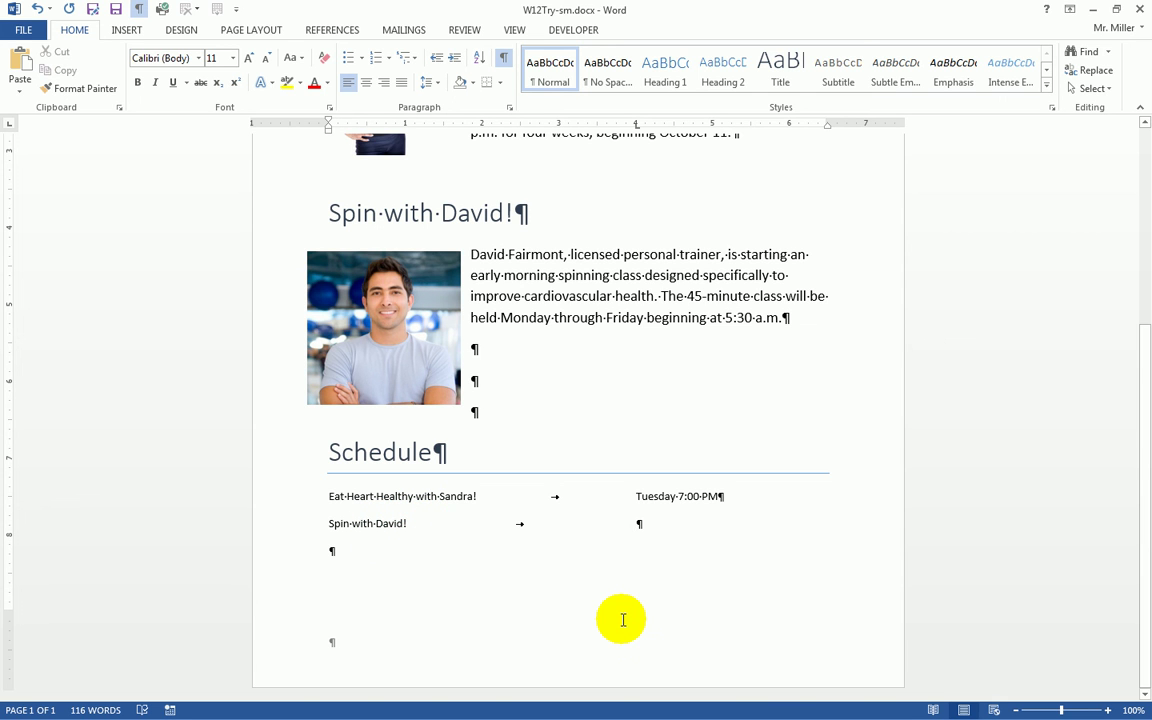
pyautogui.write('Thu')
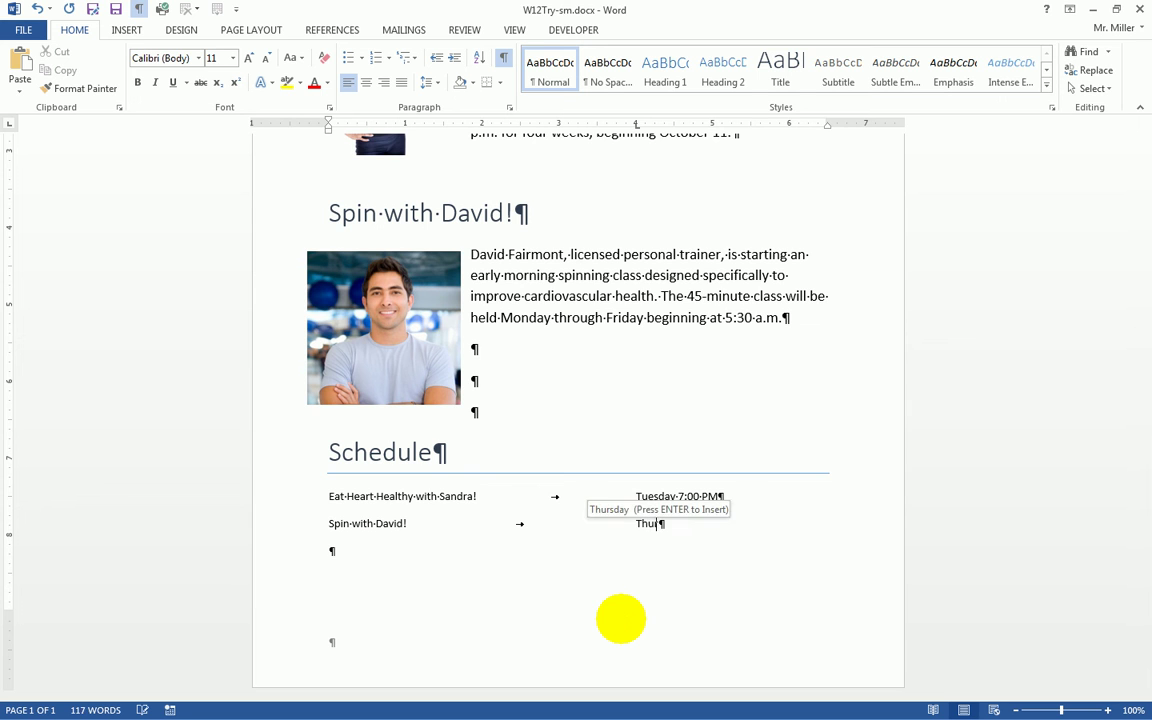
pyautogui.write('rsday')
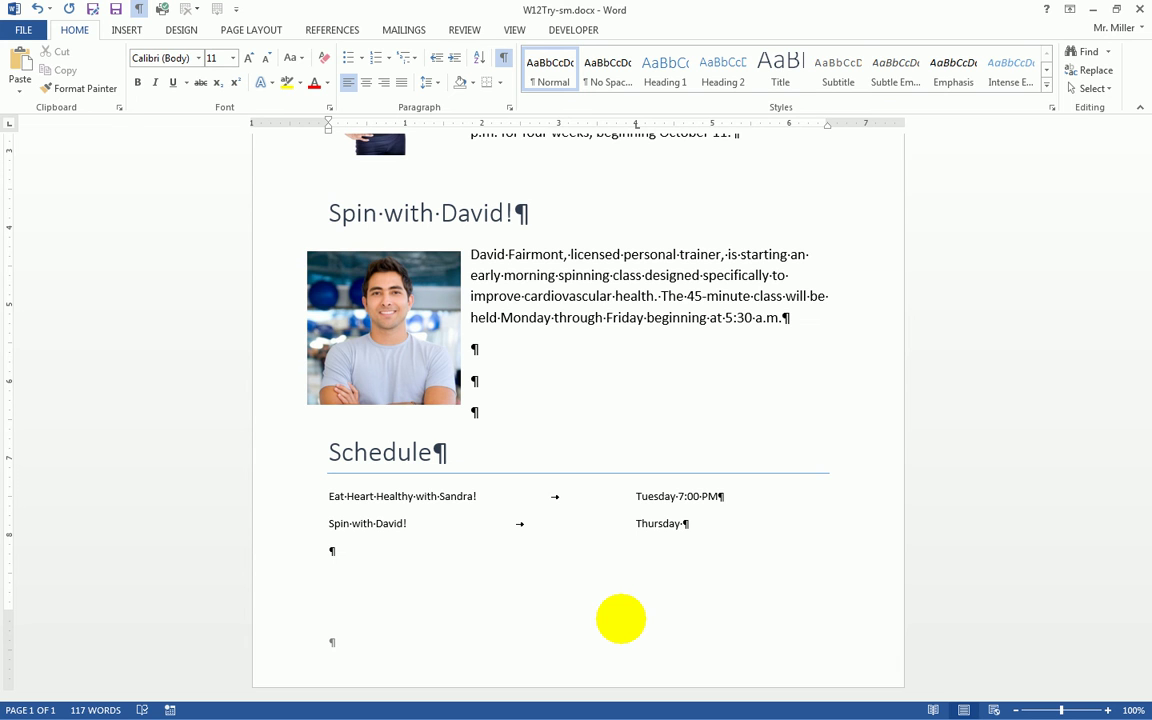
pyautogui.write('30 PM')
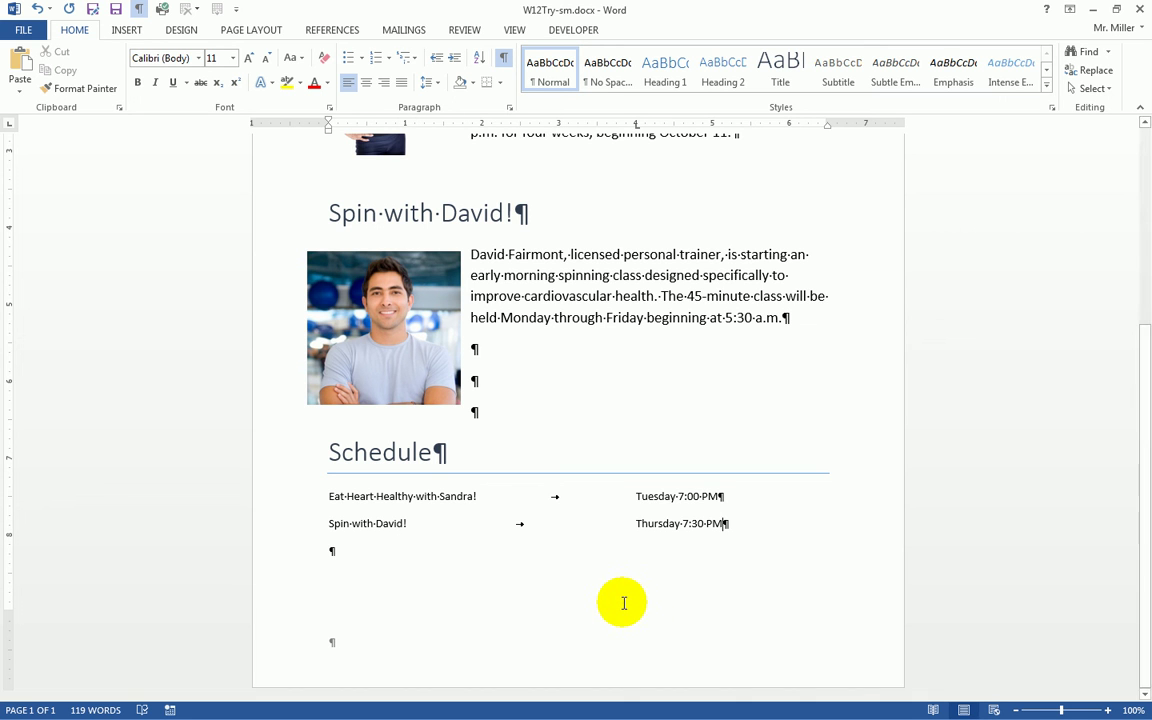
# Save the W12Try-sm document with the finished schedule and close it
pyautogui.scroll(2, 607, 558)
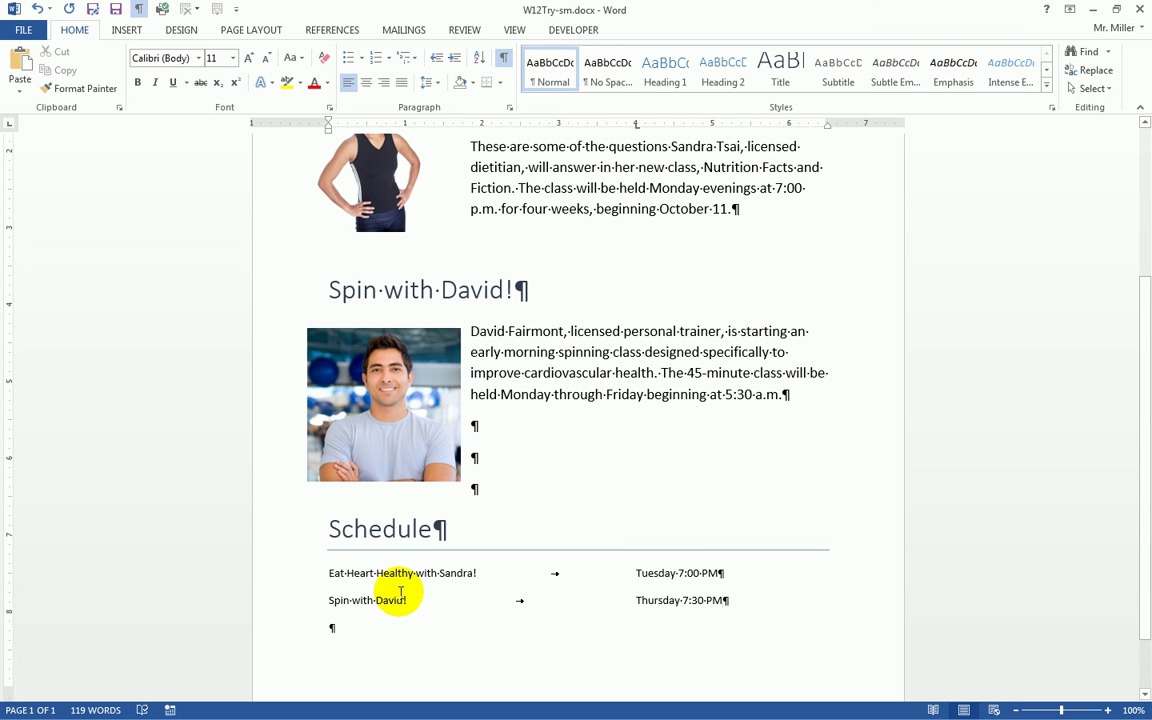
pyautogui.scroll(-1, 402, 594)
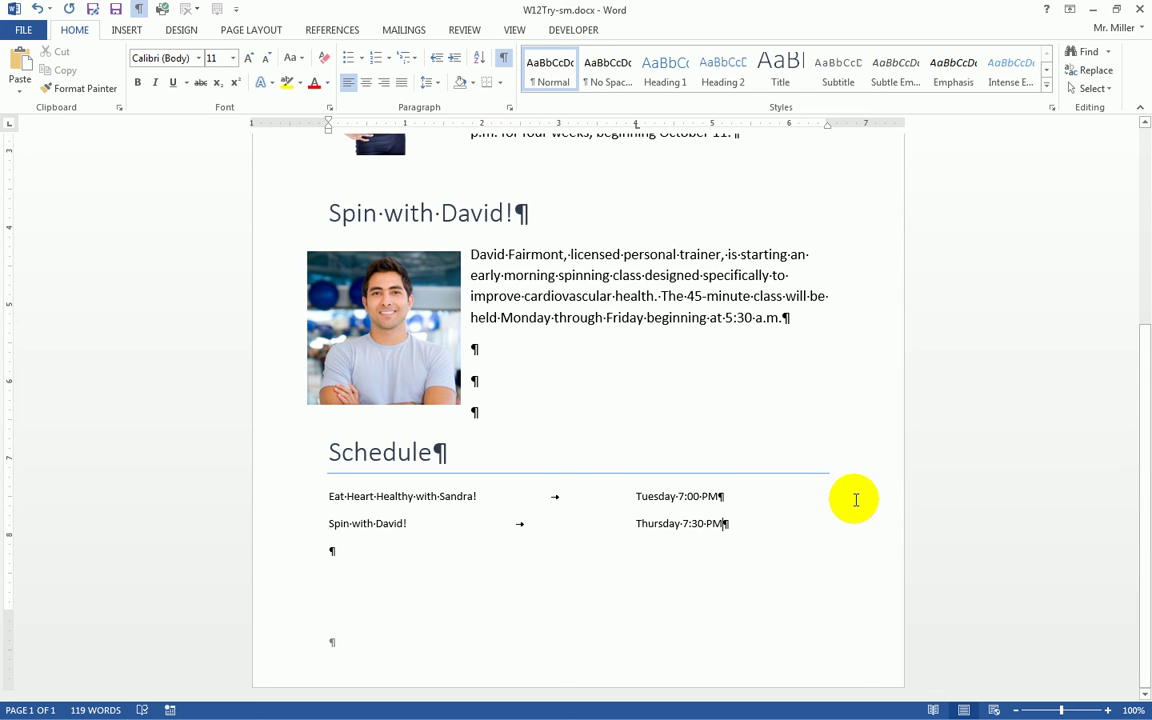
pyautogui.click(116, 16)
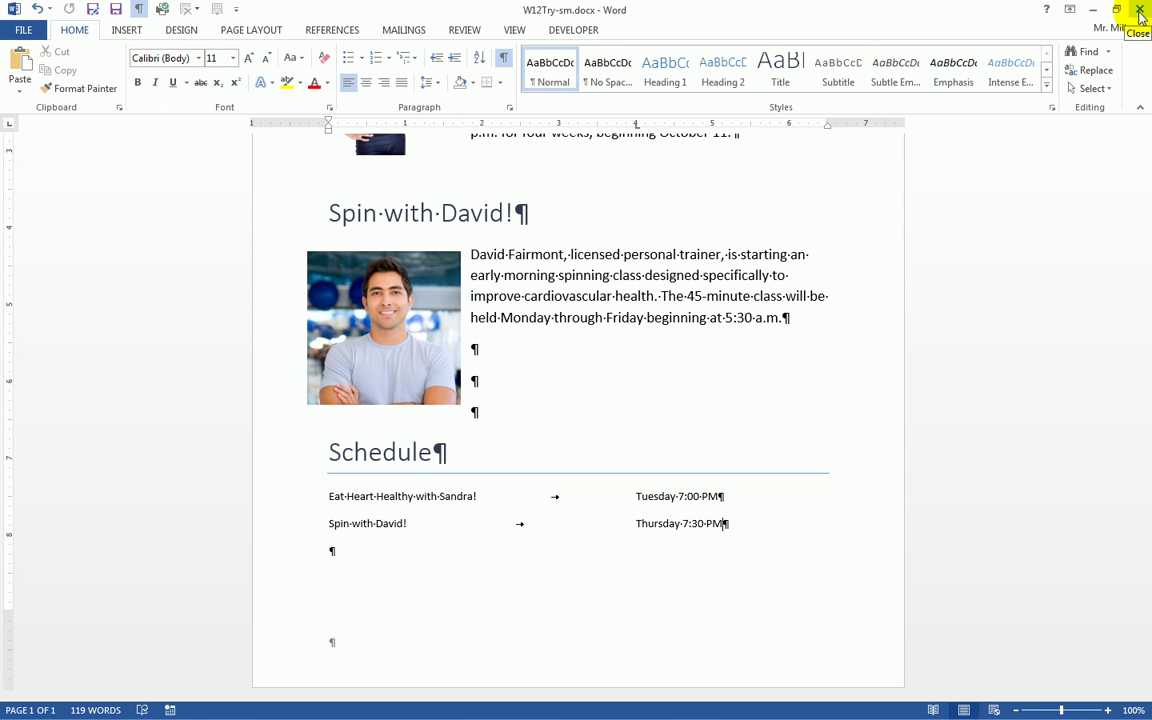
pyautogui.click(1140, 12)
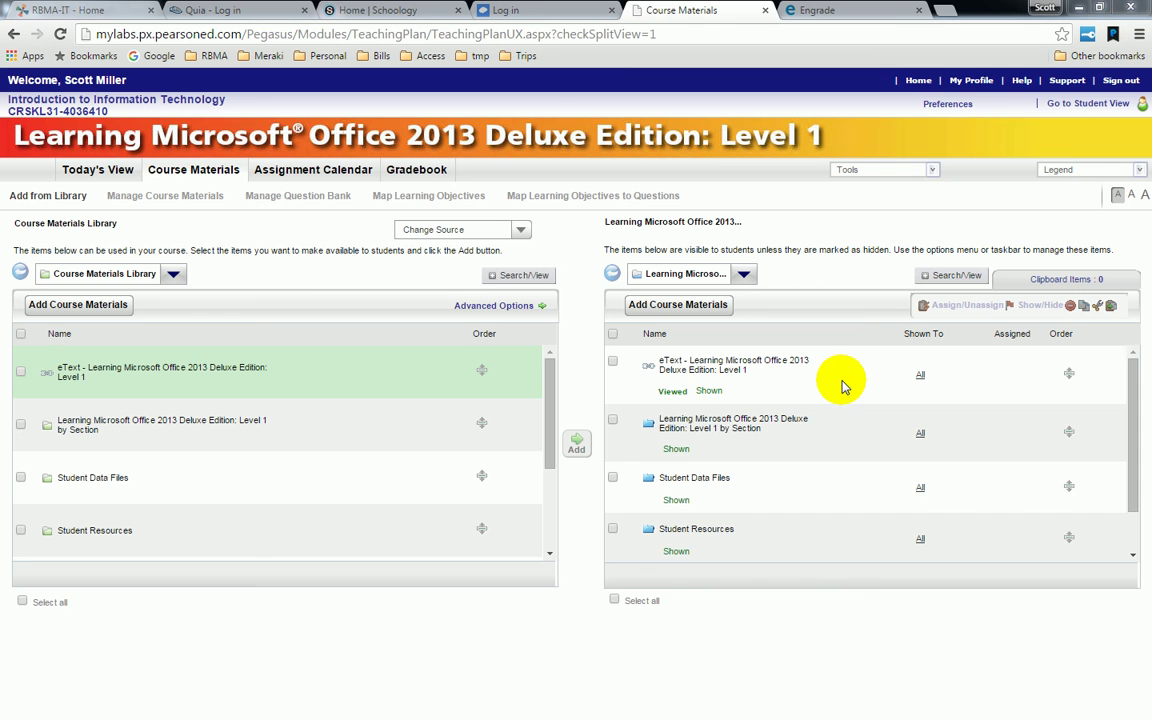